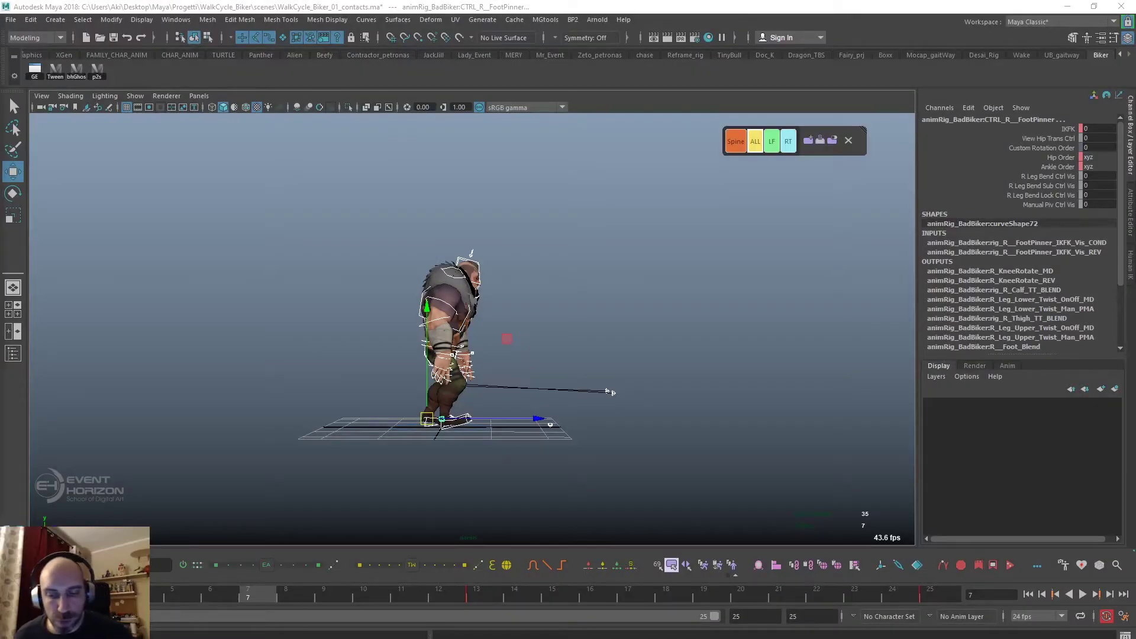
Scrub the time slider back toward frame 1 to preview the biker's walk-cycle contact poses
{"action": "mouse_move", "coordinate": [247, 594]}
{"action": "left_mouse_down"}
{"action": "mouse_move", "coordinate": [467, 599]}
{"action": "mouse_move", "coordinate": [142, 597]}
{"action": "left_mouse_up"}
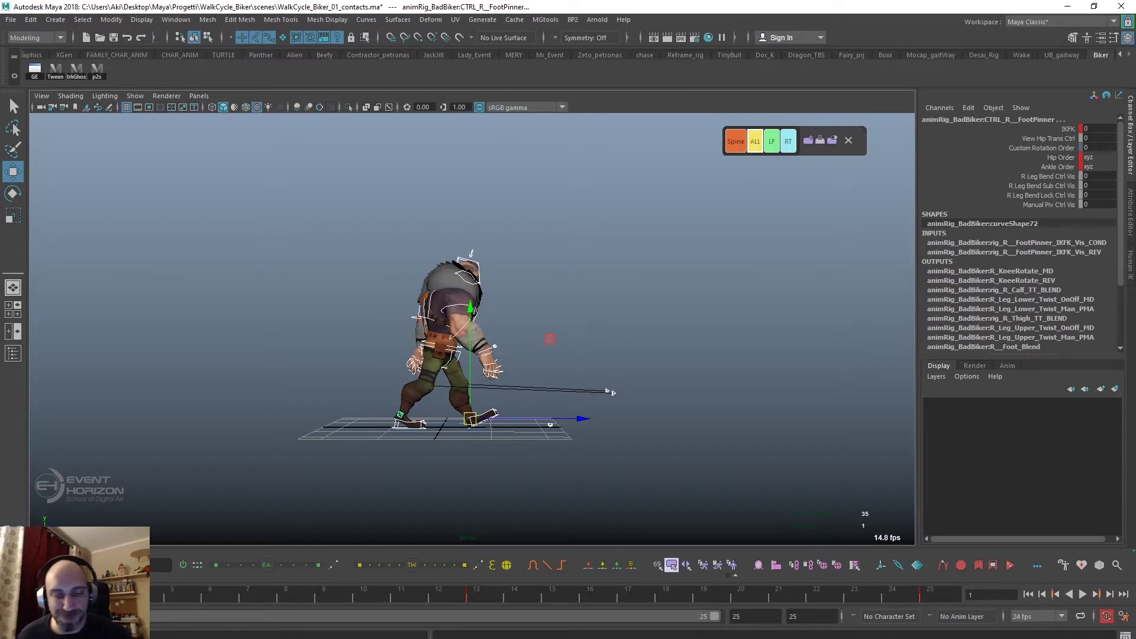
Go to frame 7 and frame the biker in a close, raised three-quarter view
{"action": "mouse_move", "coordinate": [142, 598]}
{"action": "left_mouse_down"}
{"action": "mouse_move", "coordinate": [268, 599]}
{"action": "mouse_move", "coordinate": [254, 587]}
{"action": "left_mouse_up"}
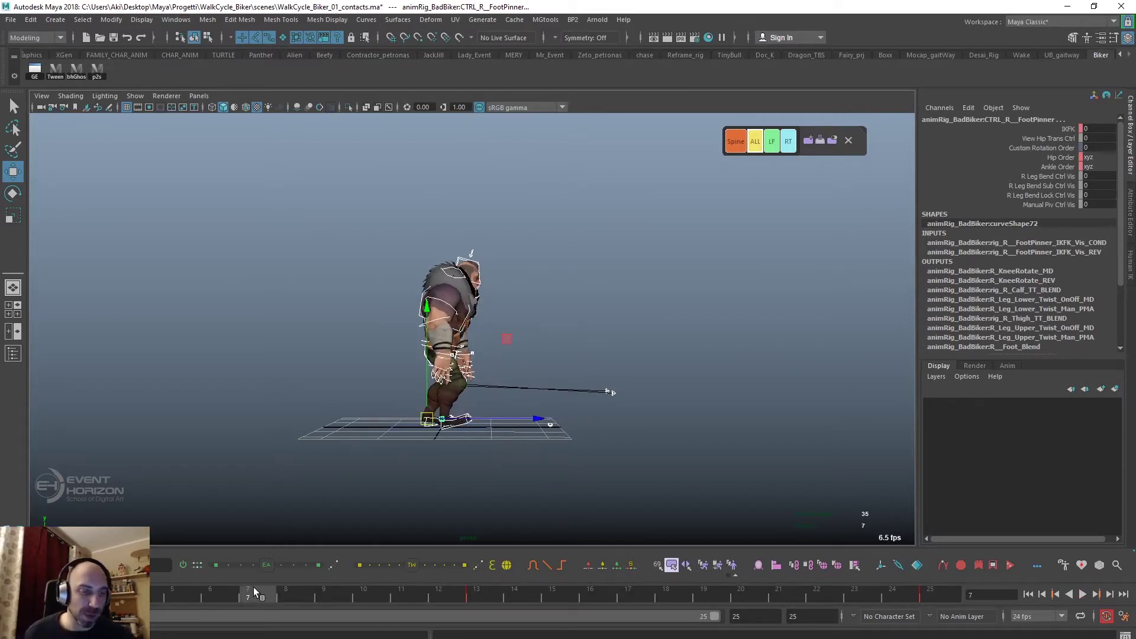
{"action": "mouse_move", "coordinate": [383, 454]}
{"action": "left_mouse_down", "text": "alt"}
{"action": "mouse_move", "coordinate": [592, 469]}
{"action": "mouse_move", "coordinate": [675, 462]}
{"action": "mouse_move", "coordinate": [396, 440]}
{"action": "left_mouse_up", "text": "alt"}
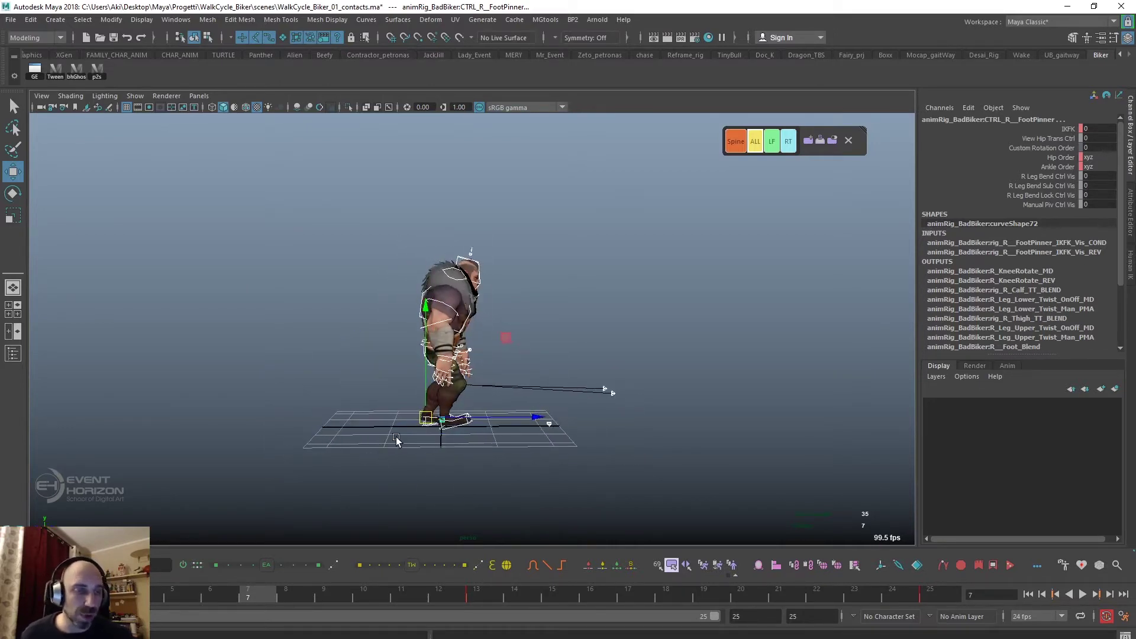
{"action": "mouse_move", "coordinate": [396, 441]}
{"action": "right_mouse_down", "text": "alt"}
{"action": "mouse_move", "coordinate": [567, 481]}
{"action": "mouse_move", "coordinate": [514, 487]}
{"action": "right_mouse_up", "text": "alt"}
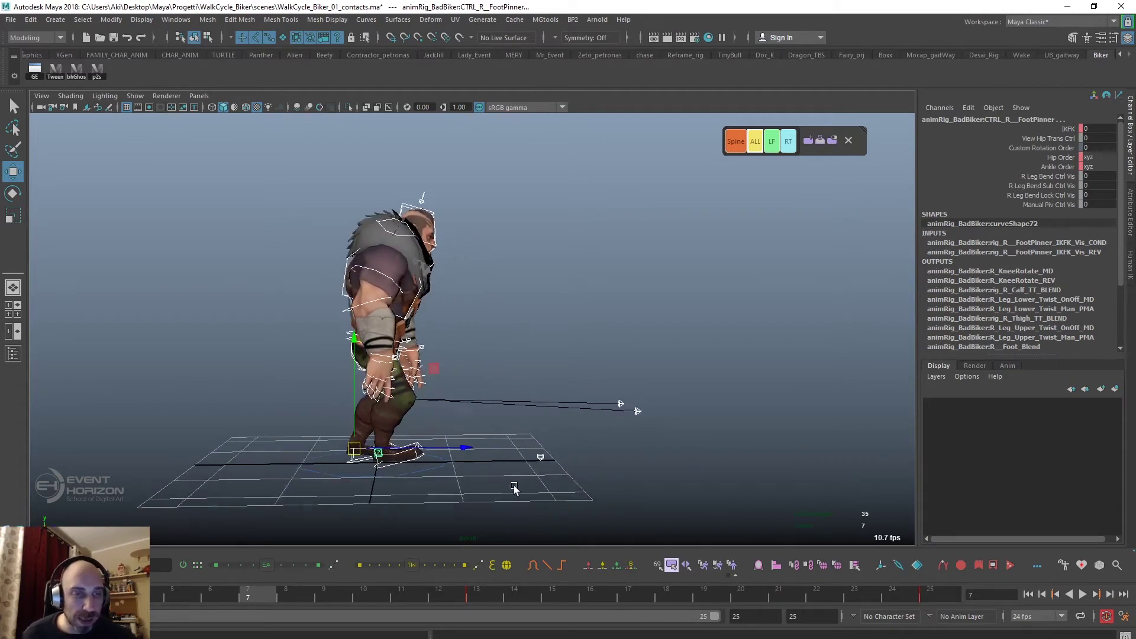
{"action": "left_click_drag", "start_coordinate": [513, 487], "coordinate": [503, 479], "text": "alt"}
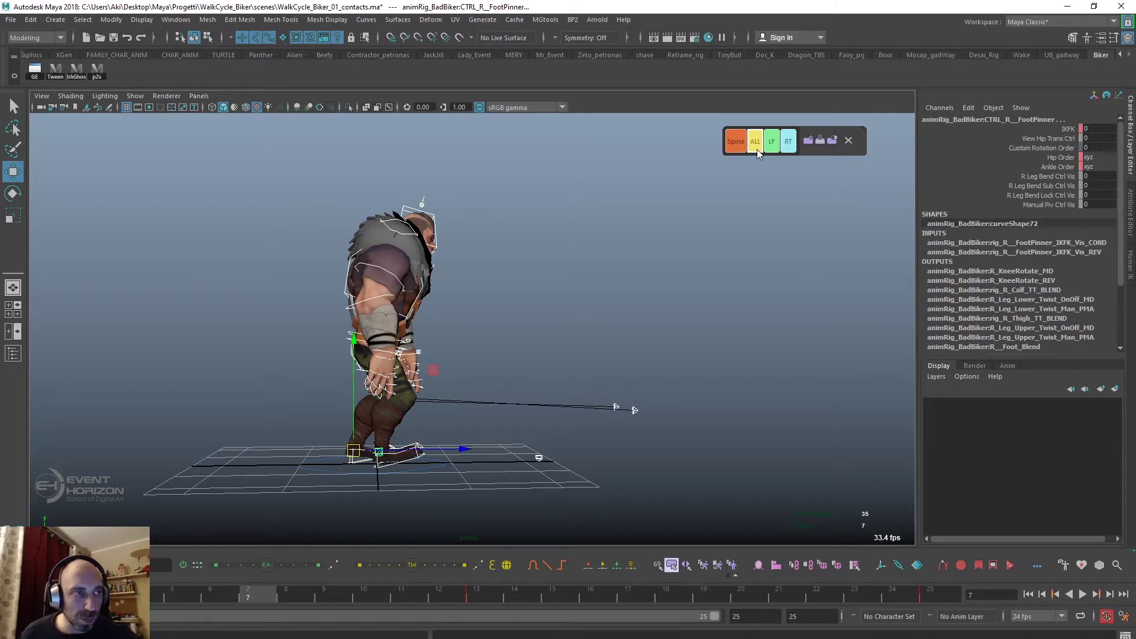
Compare the poses at frames 1 and 13, then scrub from frame 1 back to frame 7
{"action": "key", "text": "alt+shift+v"}
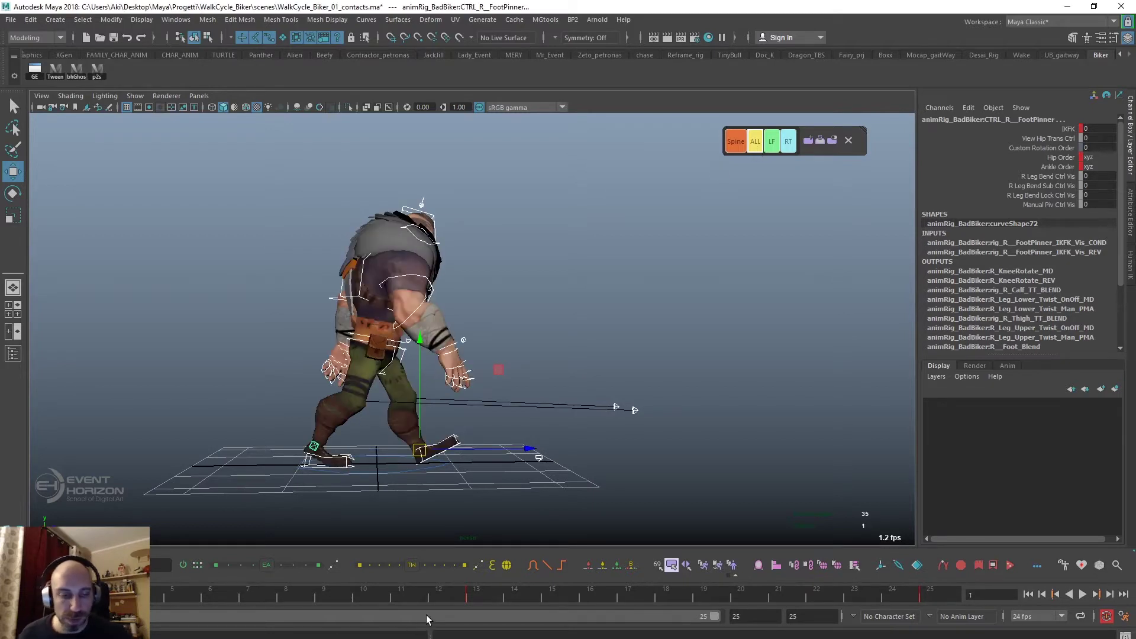
{"action": "left_click", "coordinate": [476, 595]}
{"action": "left_click", "coordinate": [249, 595]}
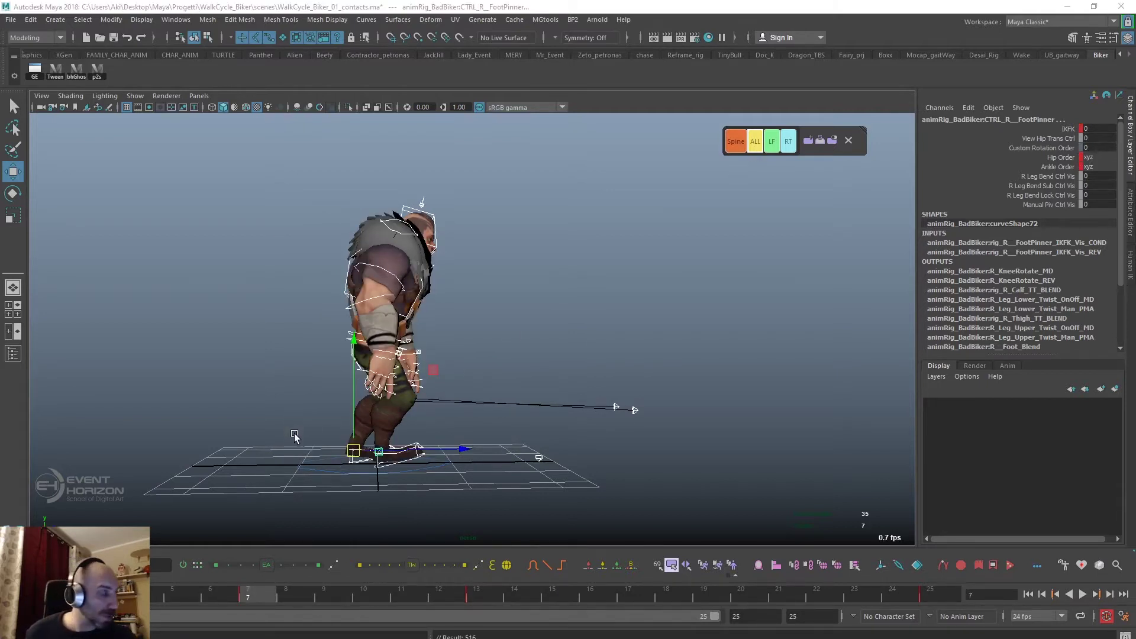
{"action": "mouse_move", "coordinate": [509, 451]}
{"action": "left_mouse_down", "text": "alt"}
{"action": "mouse_move", "coordinate": [479, 439]}
{"action": "mouse_move", "coordinate": [473, 449]}
{"action": "left_mouse_up", "text": "alt"}
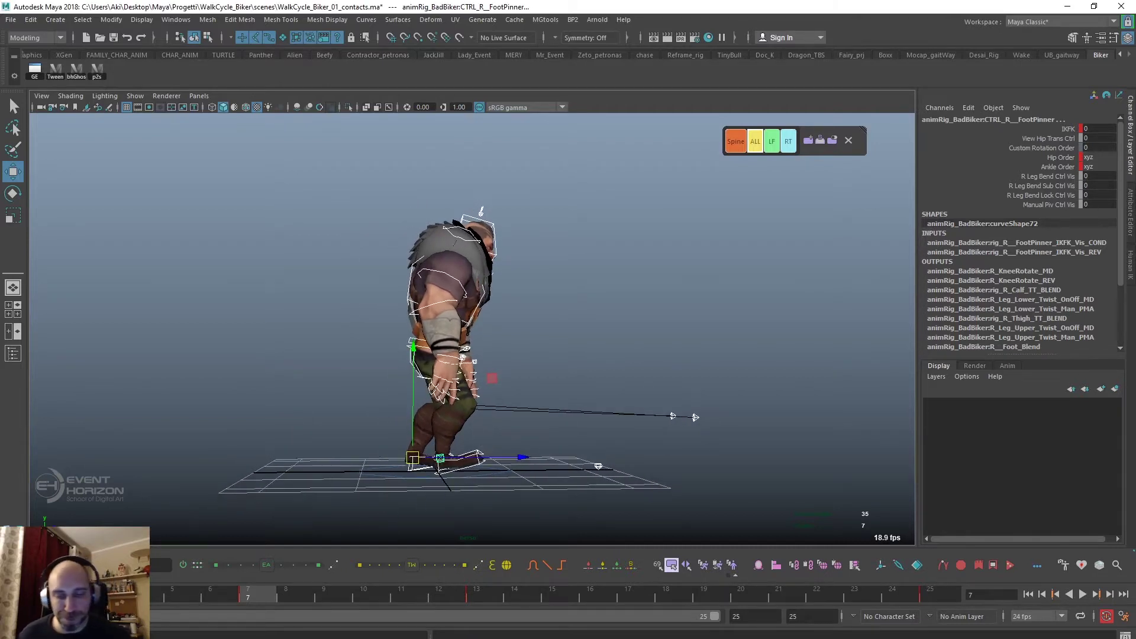
{"action": "key", "text": "comma"}
{"action": "left_click_drag", "start_coordinate": [171, 594], "coordinate": [248, 593]}
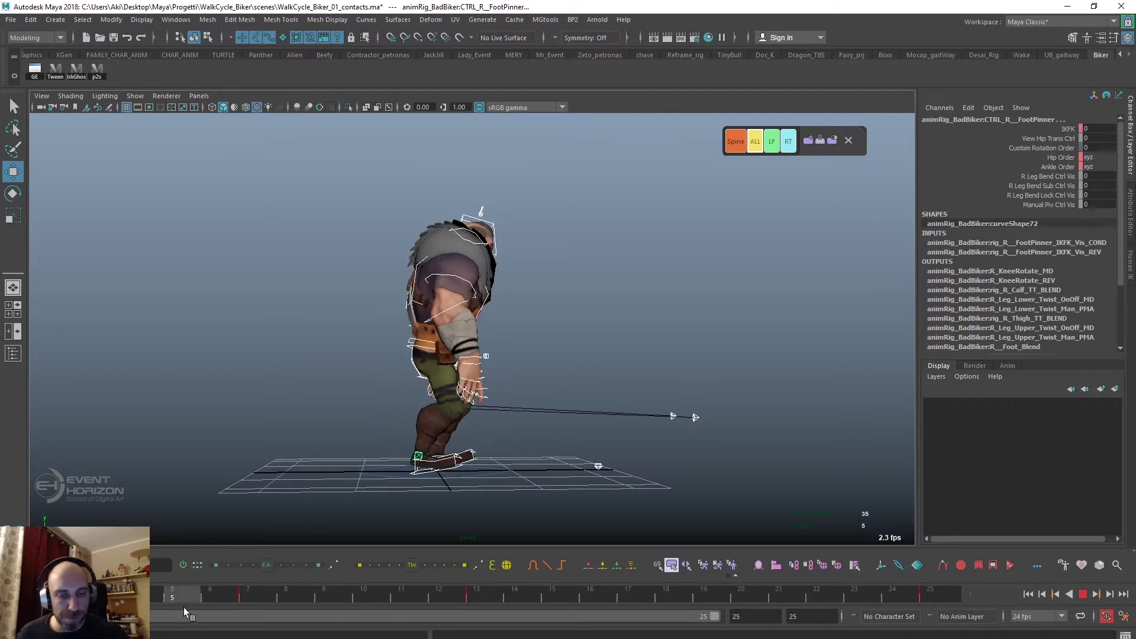
{"action": "left_click_drag", "start_coordinate": [413, 495], "coordinate": [612, 430], "text": "alt"}
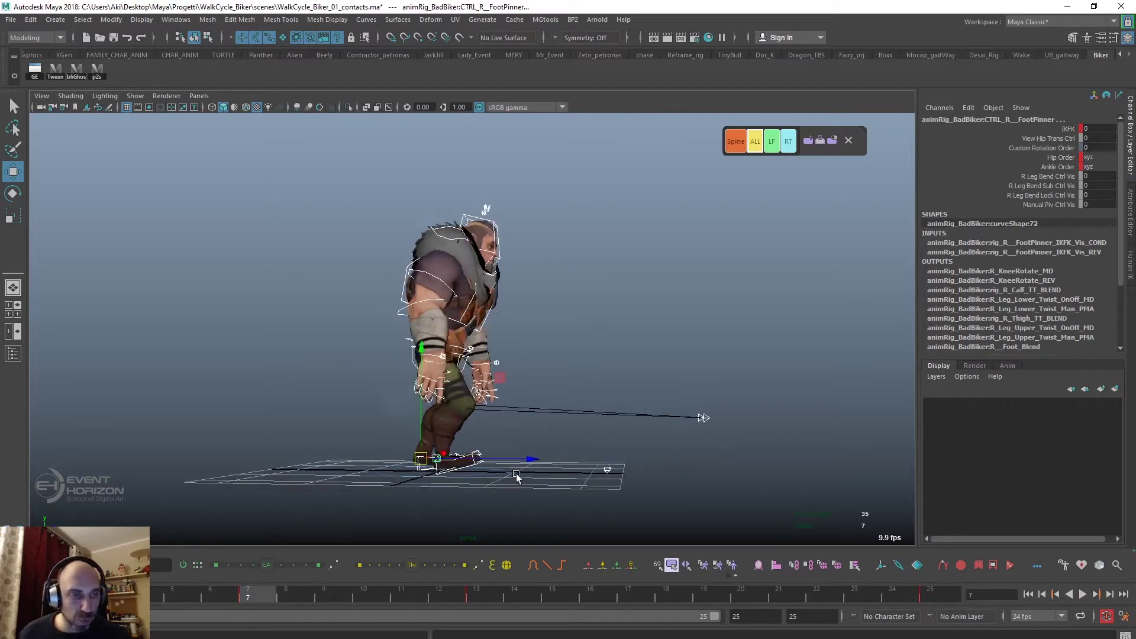
Select the left foot controller and move to frame 7
{"action": "left_click", "coordinate": [611, 430]}
{"action": "left_click_drag", "start_coordinate": [462, 500], "coordinate": [447, 503], "text": "alt"}
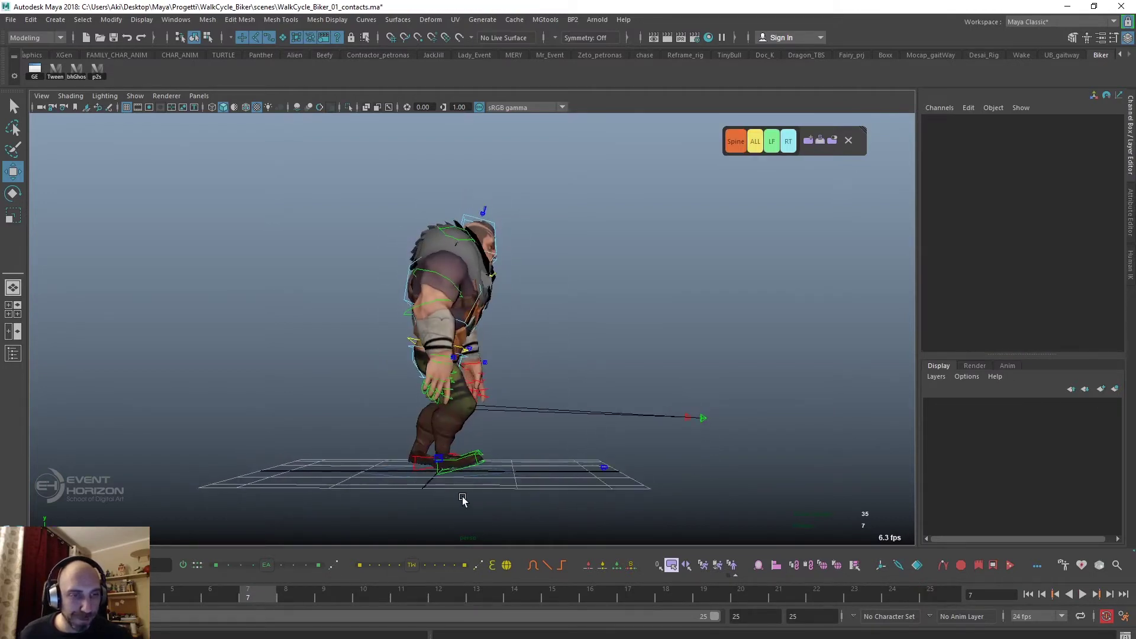
{"action": "left_click_drag", "start_coordinate": [160, 604], "coordinate": [24, 594]}
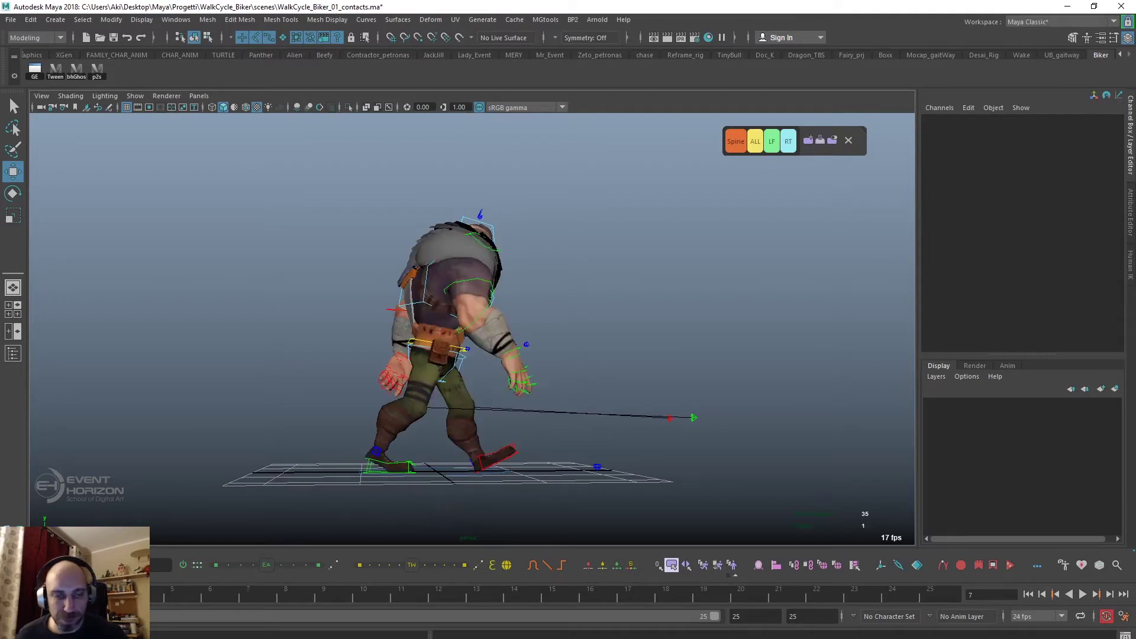
{"action": "left_click", "coordinate": [498, 469]}
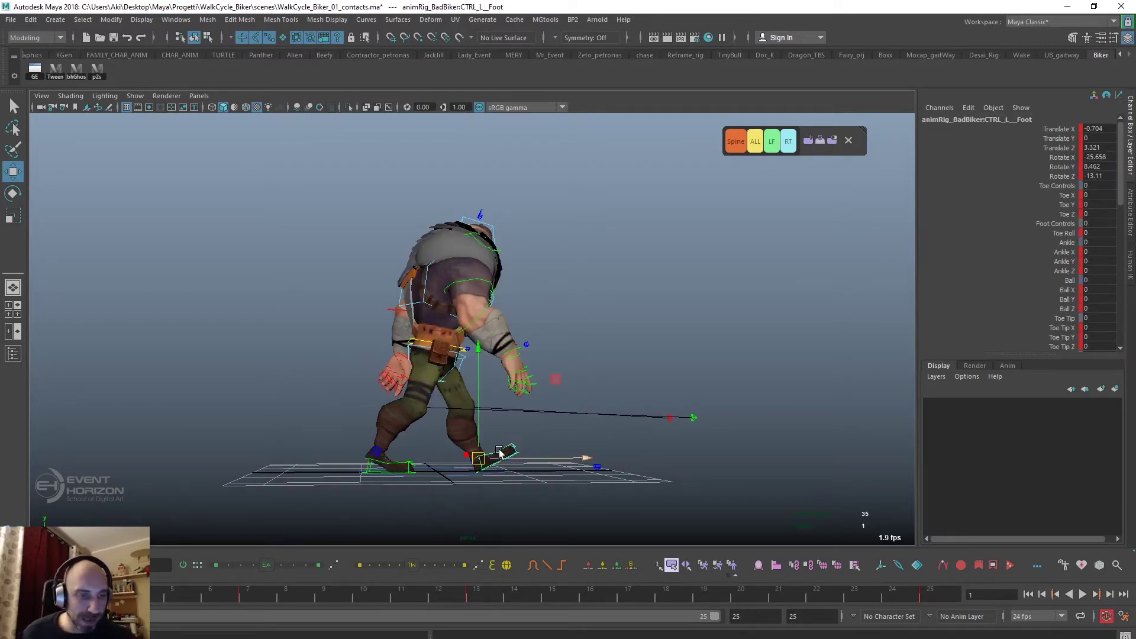
{"action": "left_click", "coordinate": [255, 595]}
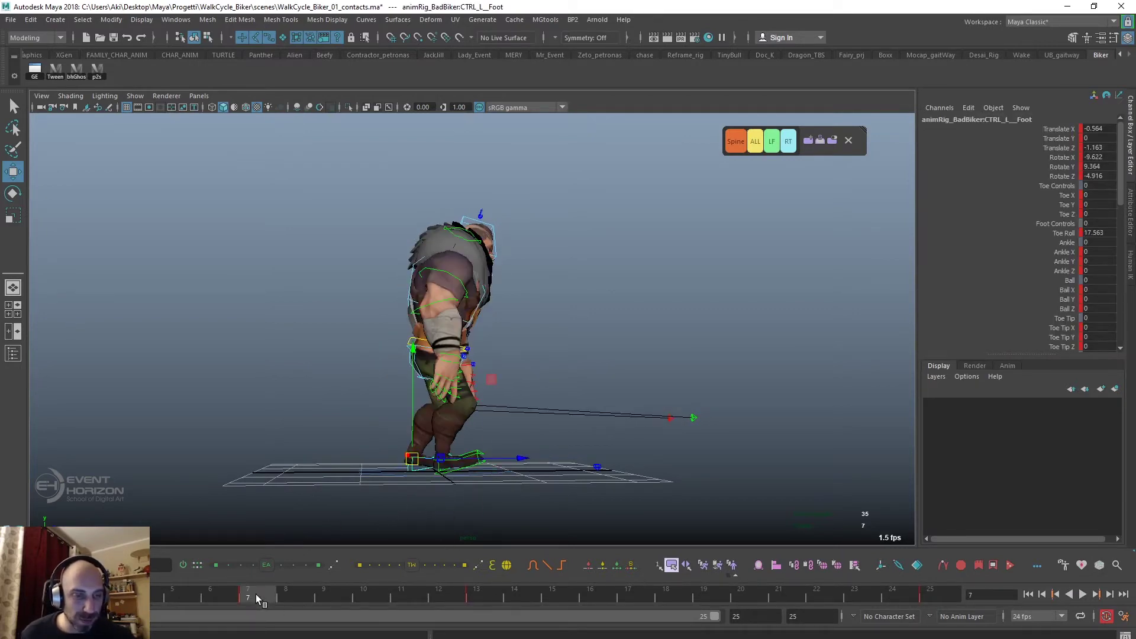
Zero the left foot's Toe Roll and rotations in the Channel Box to flatten it
{"action": "double_click", "coordinate": [1093, 233]}
{"action": "type", "text": "0"}
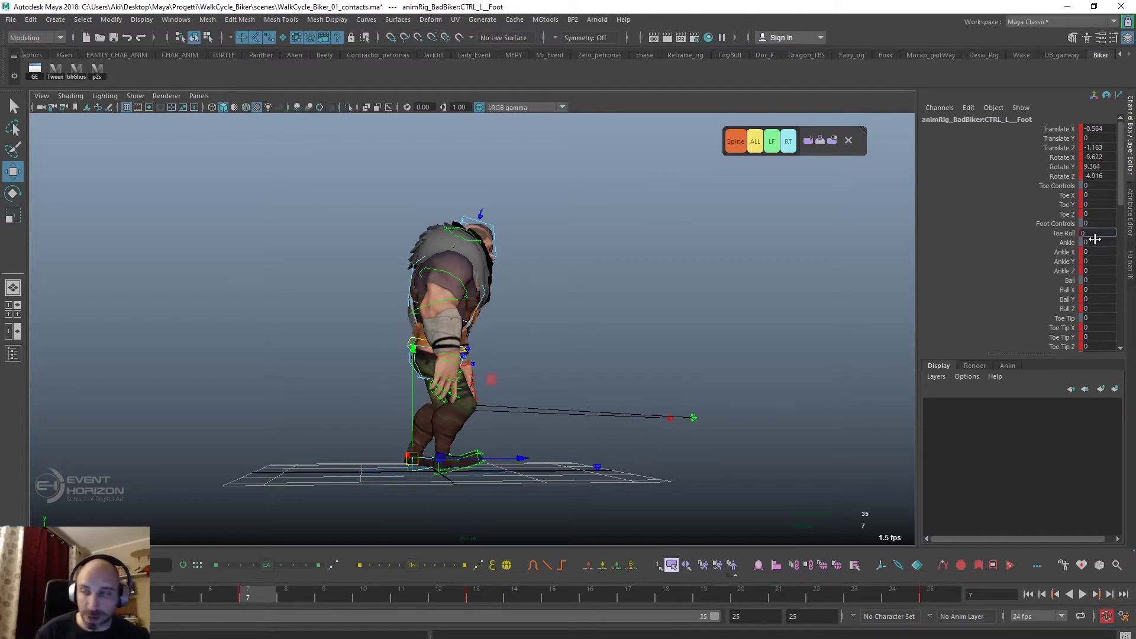
{"action": "type", "text": "0"}
{"action": "key", "text": "Return"}
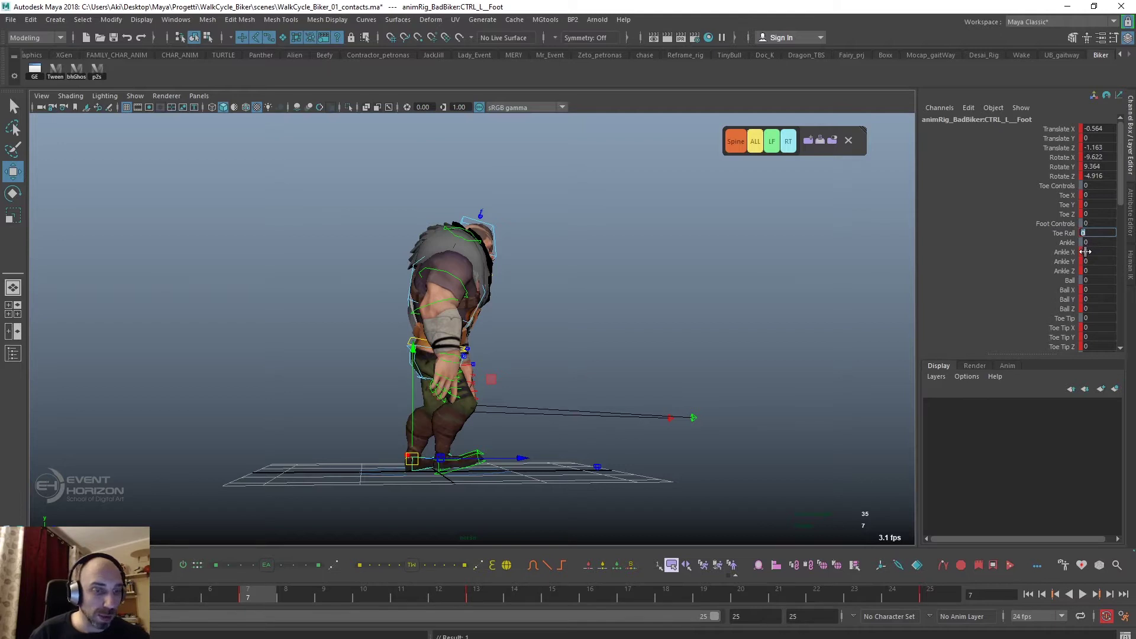
{"action": "double_click", "coordinate": [1096, 175]}
{"action": "type", "text": "0"}
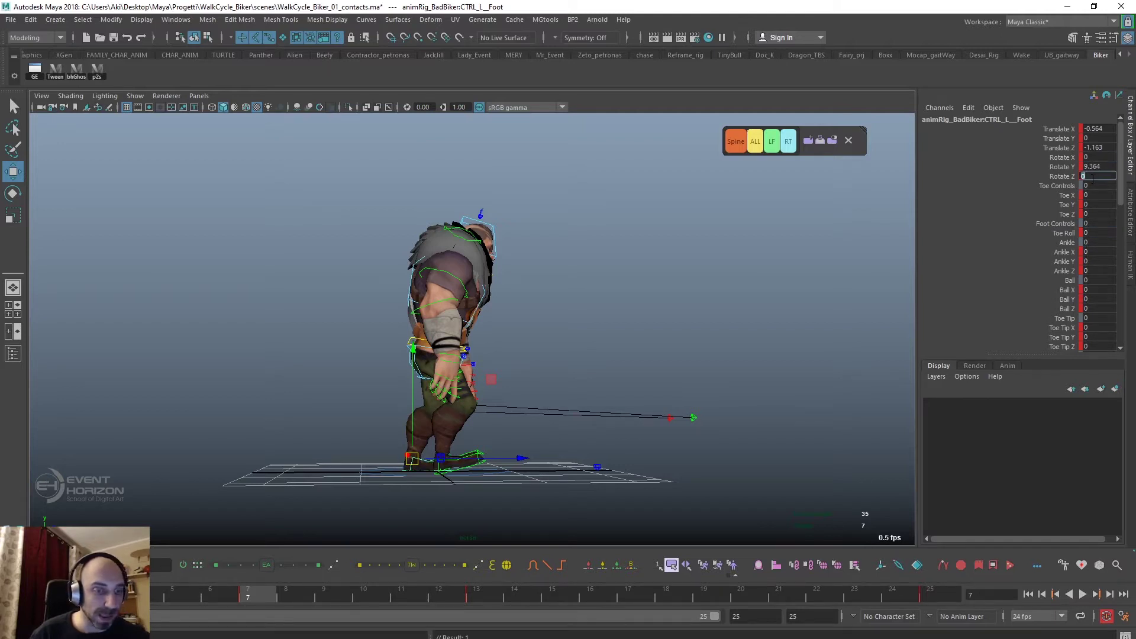
{"action": "left_click", "coordinate": [1065, 140]}
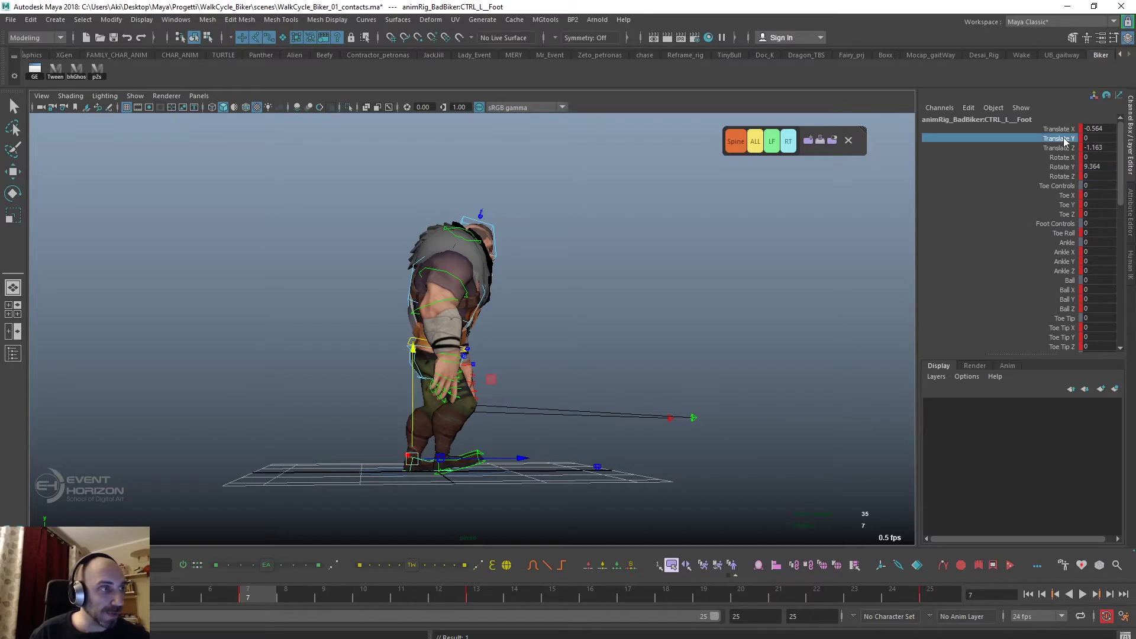
{"action": "left_click", "coordinate": [568, 329]}
{"action": "key", "text": "w"}
{"action": "left_click", "coordinate": [421, 351]}
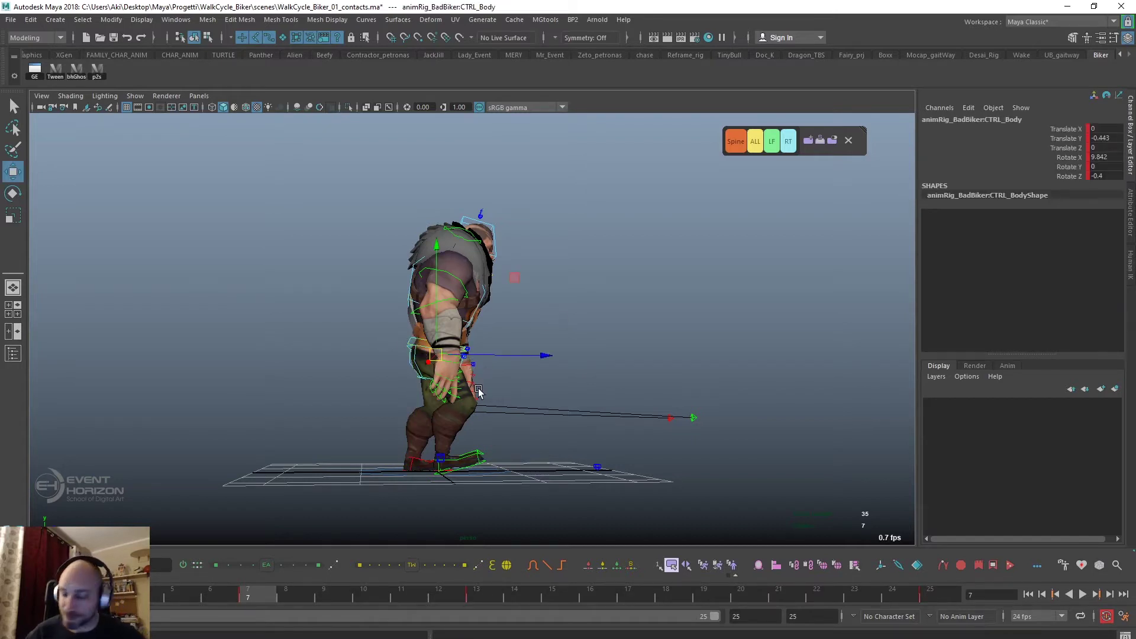
Lower the body control slightly at frame 7, settling its Translate Y at -0.199
{"action": "mouse_move", "coordinate": [497, 388]}
{"action": "left_mouse_down", "text": "alt"}
{"action": "mouse_move", "coordinate": [436, 319]}
{"action": "mouse_move", "coordinate": [436, 458]}
{"action": "mouse_move", "coordinate": [414, 468]}
{"action": "left_mouse_up", "text": "alt"}
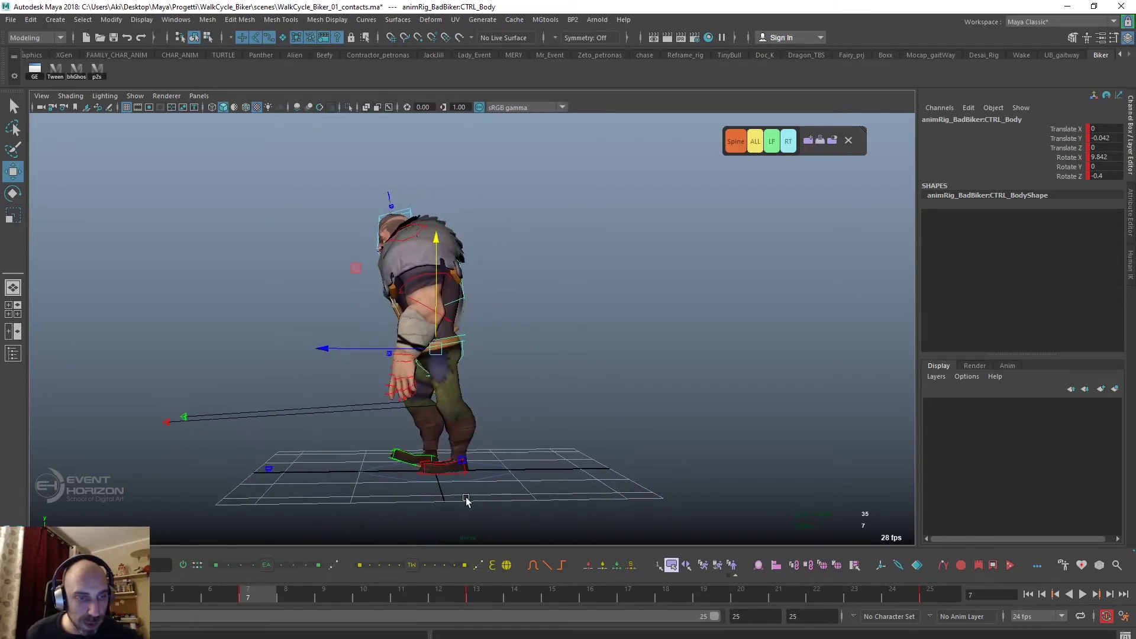
{"action": "mouse_move", "coordinate": [463, 499]}
{"action": "right_mouse_down", "text": "alt"}
{"action": "mouse_move", "coordinate": [629, 512]}
{"action": "mouse_move", "coordinate": [543, 430]}
{"action": "right_mouse_up", "text": "alt"}
{"action": "middle_click_drag", "start_coordinate": [543, 430], "coordinate": [564, 418], "text": "alt"}
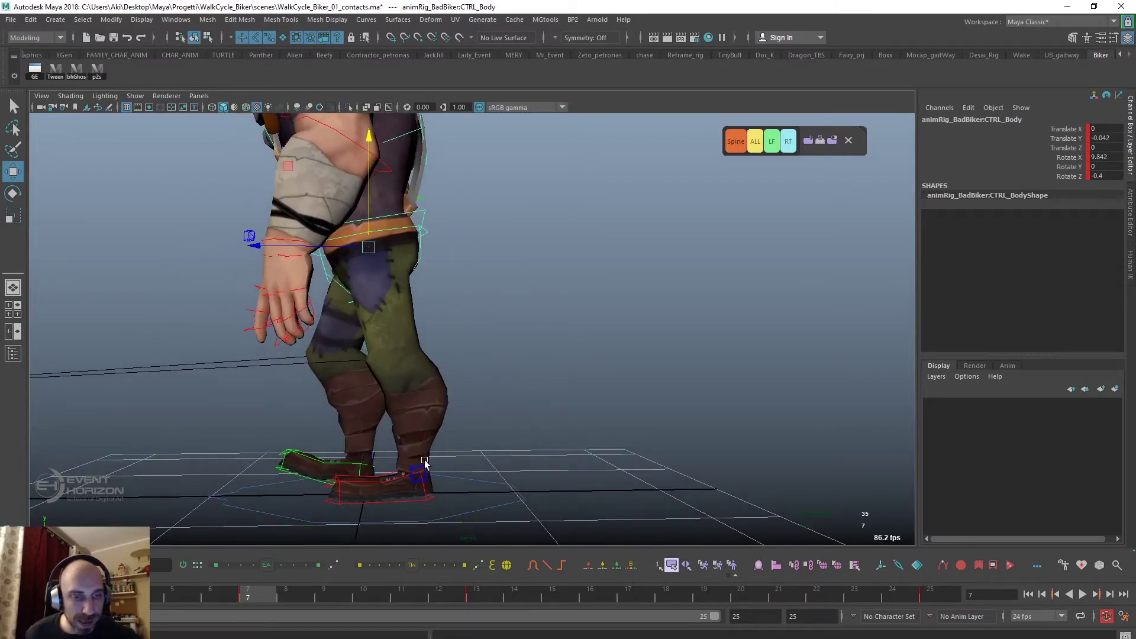
{"action": "left_click_drag", "start_coordinate": [370, 194], "coordinate": [372, 200]}
{"action": "key", "text": "ctrl+z"}
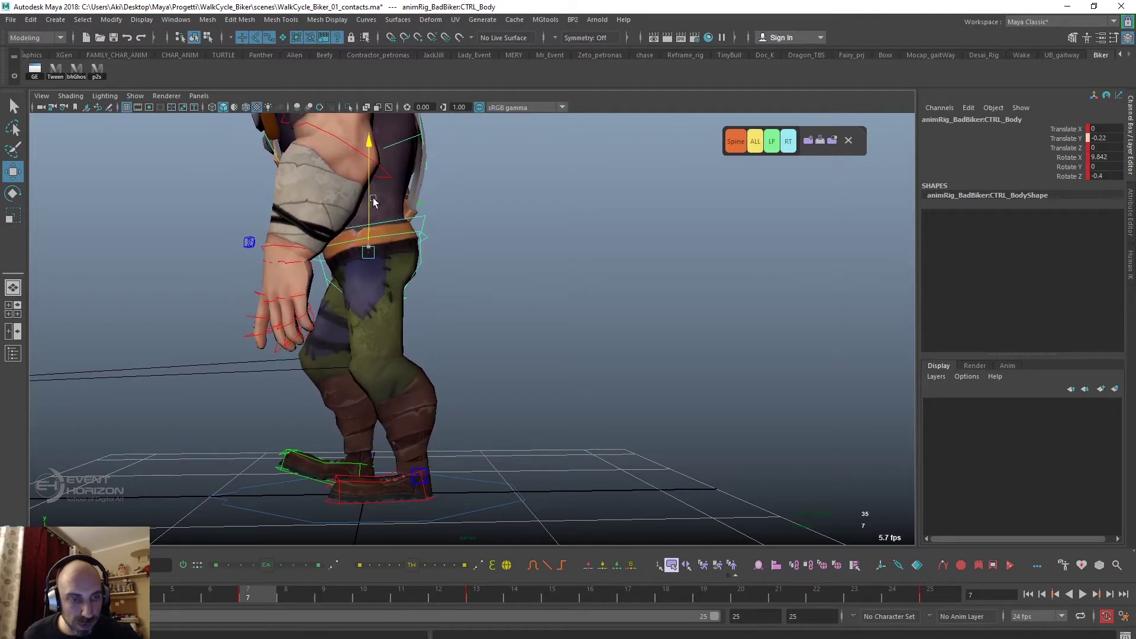
{"action": "mouse_move", "coordinate": [407, 293]}
{"action": "left_mouse_down", "text": "alt"}
{"action": "mouse_move", "coordinate": [370, 441]}
{"action": "mouse_move", "coordinate": [581, 454]}
{"action": "mouse_move", "coordinate": [655, 445]}
{"action": "mouse_move", "coordinate": [601, 412]}
{"action": "mouse_move", "coordinate": [497, 399]}
{"action": "mouse_move", "coordinate": [343, 459]}
{"action": "mouse_move", "coordinate": [385, 456]}
{"action": "mouse_move", "coordinate": [342, 451]}
{"action": "mouse_move", "coordinate": [491, 369]}
{"action": "left_mouse_up", "text": "alt"}
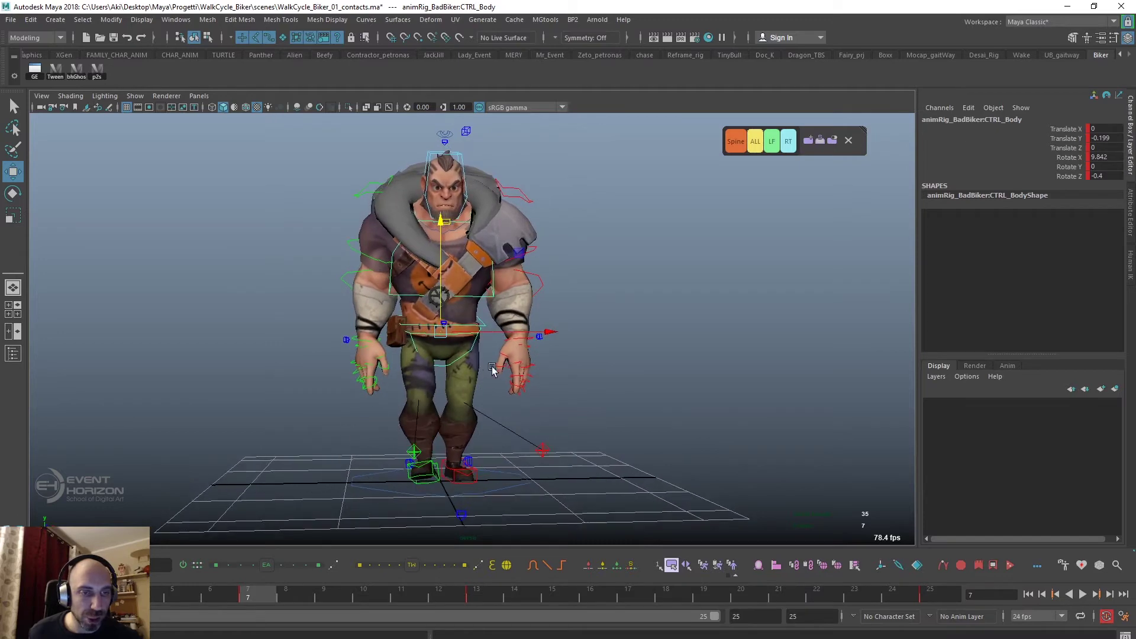
{"action": "left_click_drag", "start_coordinate": [422, 489], "coordinate": [473, 481], "text": "alt"}
{"action": "left_click", "coordinate": [457, 478]}
{"action": "left_click", "coordinate": [448, 318]}
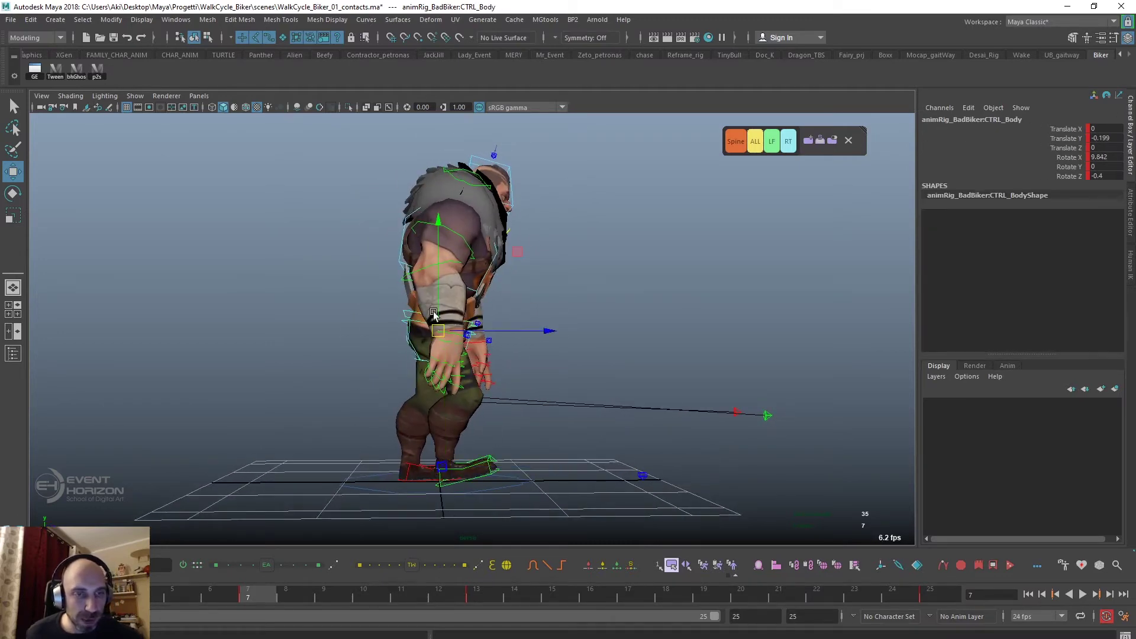
Rotate the body back to reduce its lean and pitch the head forward about 22 degrees
{"action": "key", "text": "e"}
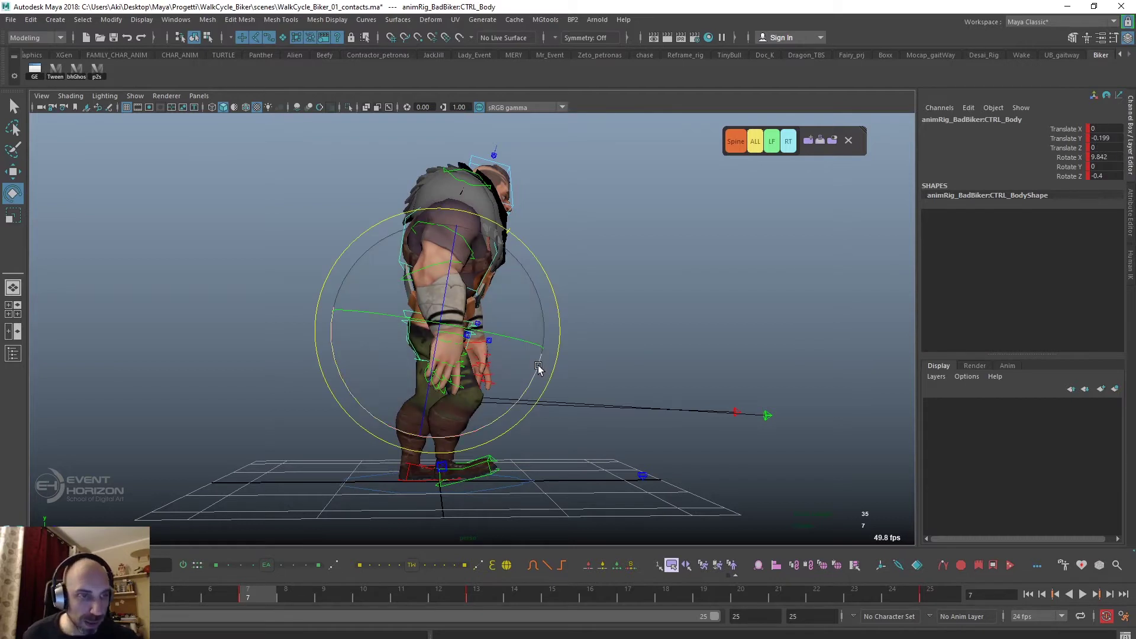
{"action": "left_click_drag", "start_coordinate": [538, 365], "coordinate": [549, 353]}
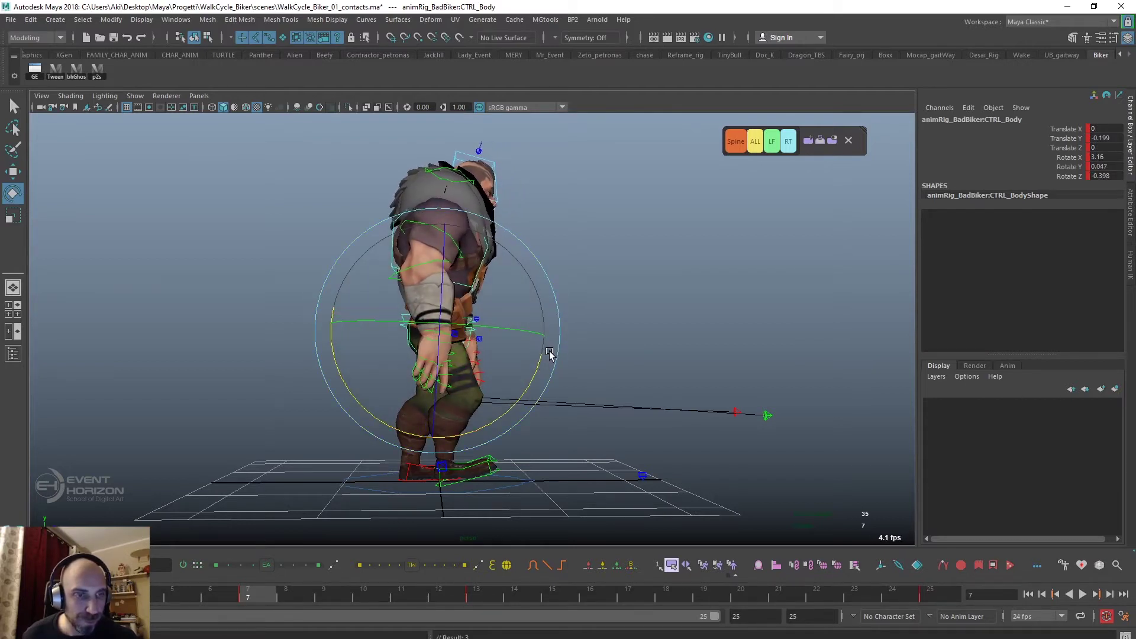
{"action": "left_click", "coordinate": [594, 337]}
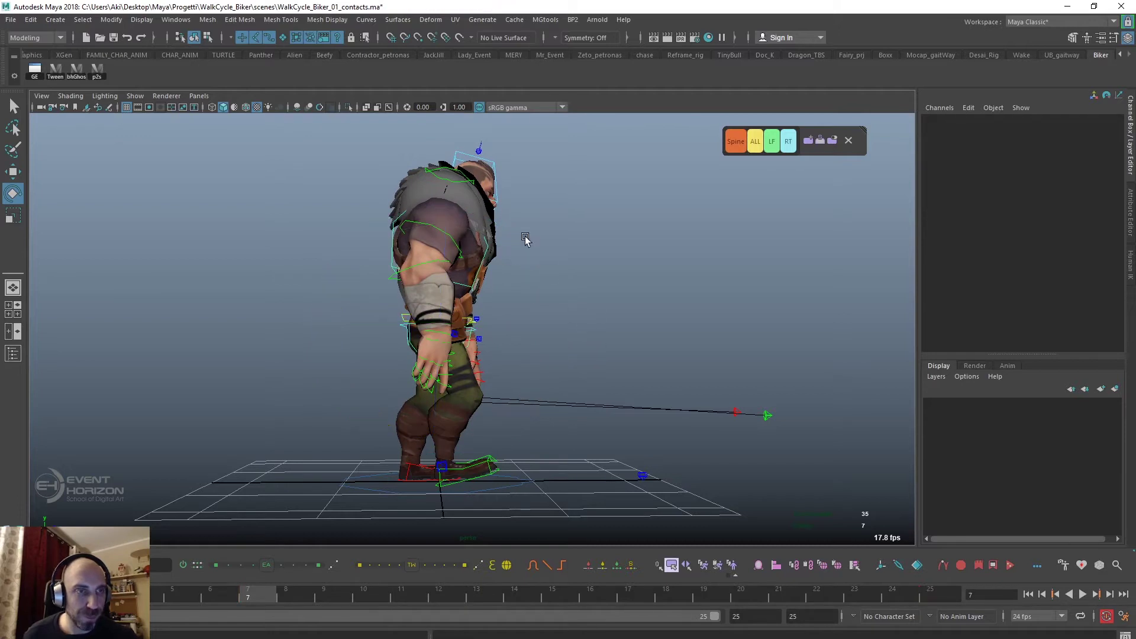
{"action": "left_click", "coordinate": [498, 199]}
{"action": "left_click_drag", "start_coordinate": [544, 264], "coordinate": [535, 278]}
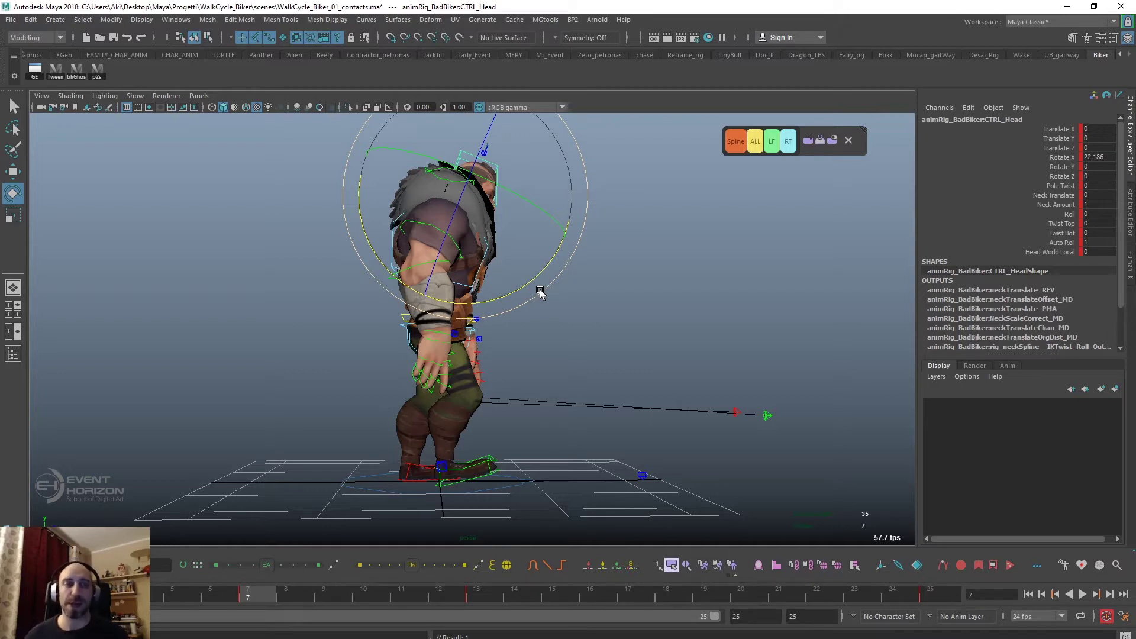
Tilt the hips control to rotation X 0.781, Y 3.102, Z 7.288
{"action": "left_click_drag", "start_coordinate": [590, 342], "coordinate": [580, 357], "text": "alt"}
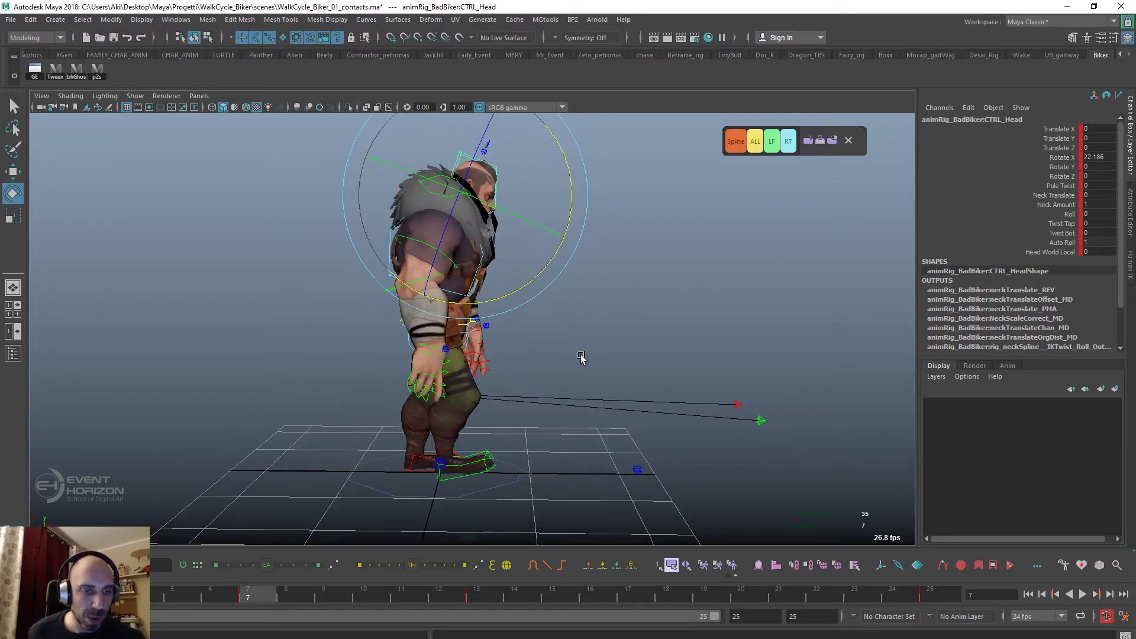
{"action": "mouse_move", "coordinate": [538, 398]}
{"action": "left_mouse_down", "text": "alt"}
{"action": "mouse_move", "coordinate": [575, 367]}
{"action": "mouse_move", "coordinate": [467, 400]}
{"action": "mouse_move", "coordinate": [479, 390]}
{"action": "left_mouse_up", "text": "alt"}
{"action": "left_click", "coordinate": [467, 401]}
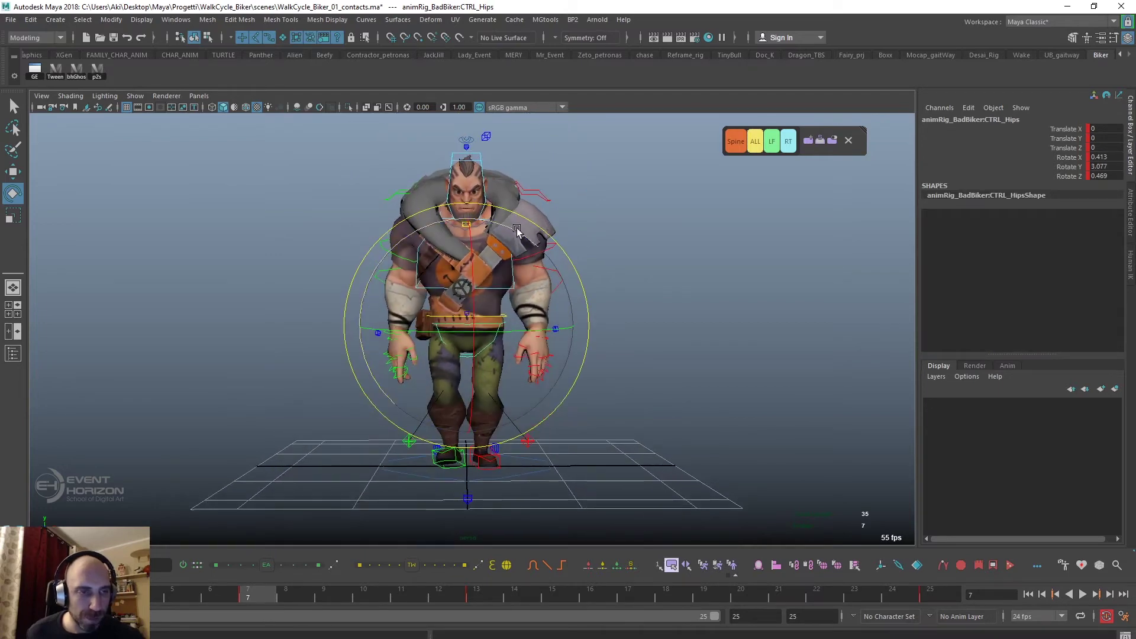
{"action": "mouse_move", "coordinate": [518, 233]}
{"action": "left_mouse_down"}
{"action": "mouse_move", "coordinate": [504, 236]}
{"action": "mouse_move", "coordinate": [528, 422]}
{"action": "mouse_move", "coordinate": [592, 417]}
{"action": "left_mouse_up"}
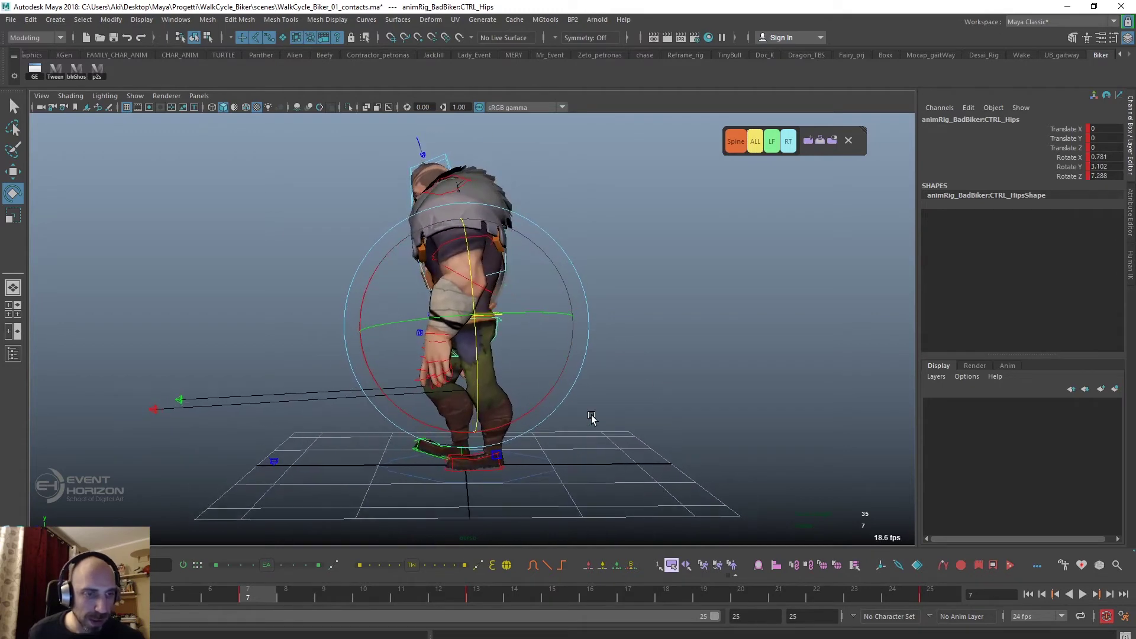
Lower the body control to Translate Y -0.335 and orbit around to check the hips
{"action": "left_click", "coordinate": [637, 333]}
{"action": "left_click", "coordinate": [502, 320]}
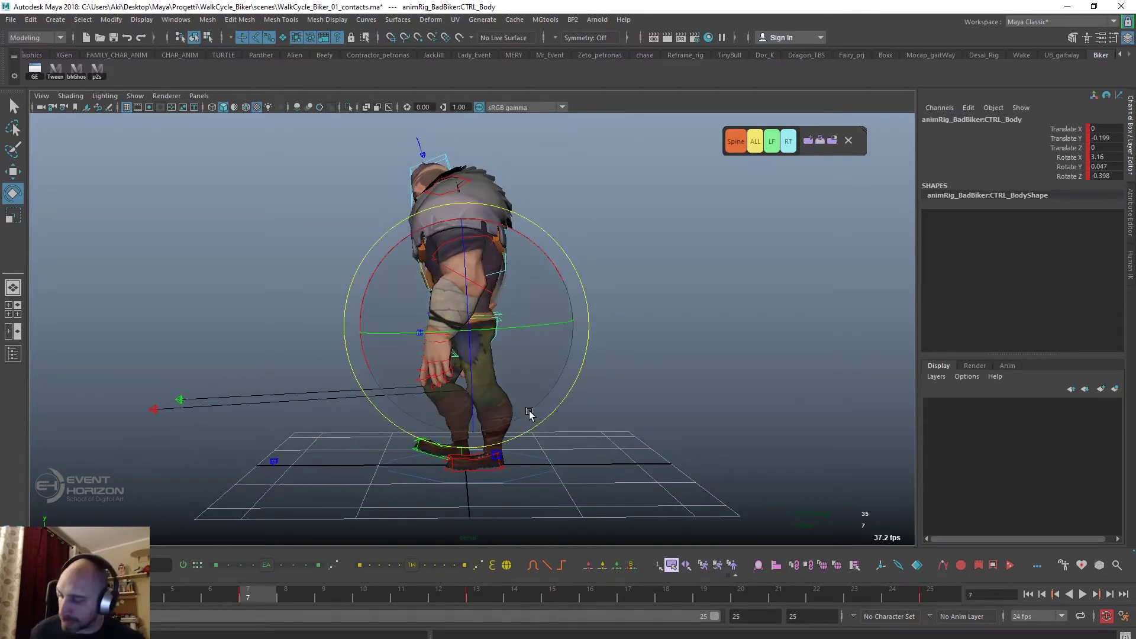
{"action": "key", "text": "w"}
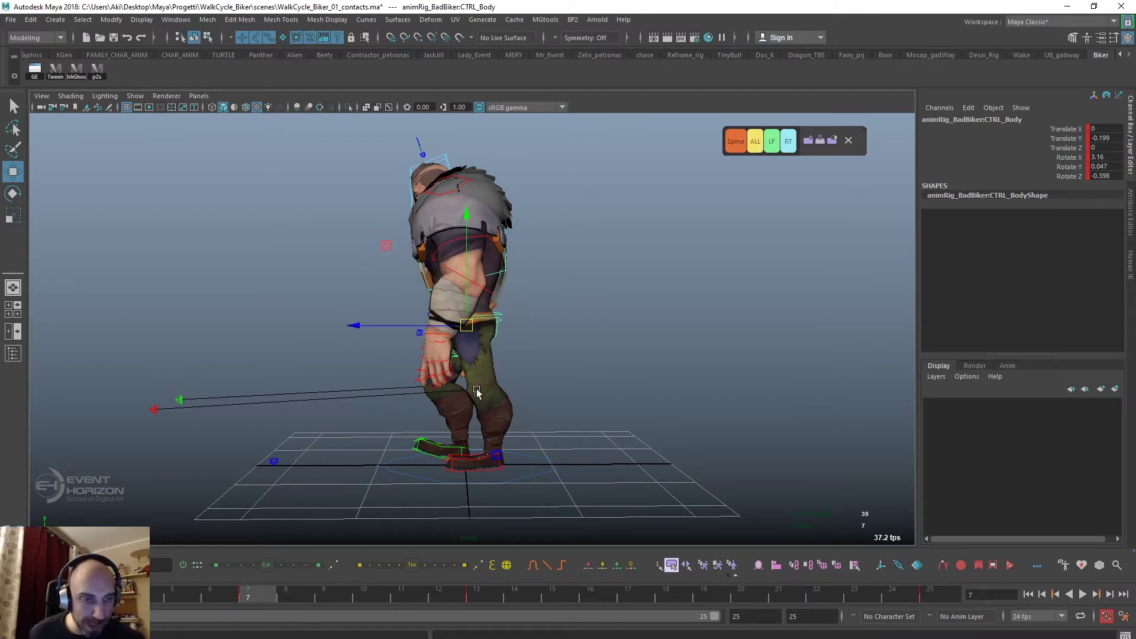
{"action": "left_click_drag", "start_coordinate": [465, 289], "coordinate": [472, 285]}
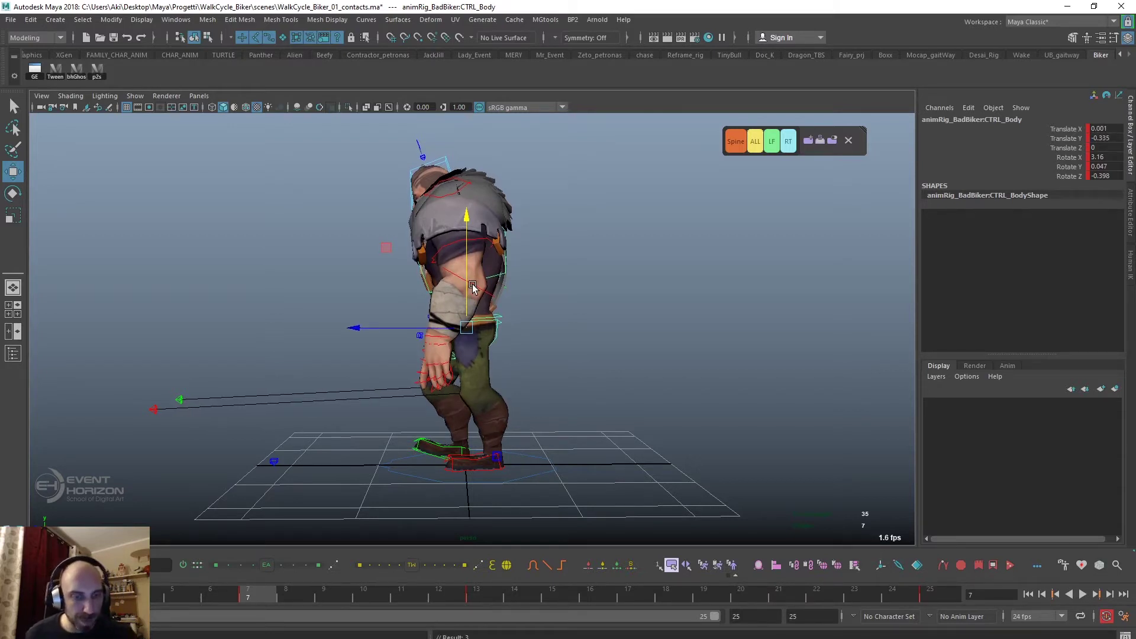
{"action": "mouse_move", "coordinate": [453, 459]}
{"action": "left_mouse_down", "text": "alt"}
{"action": "mouse_move", "coordinate": [628, 463]}
{"action": "mouse_move", "coordinate": [482, 399]}
{"action": "left_mouse_up", "text": "alt"}
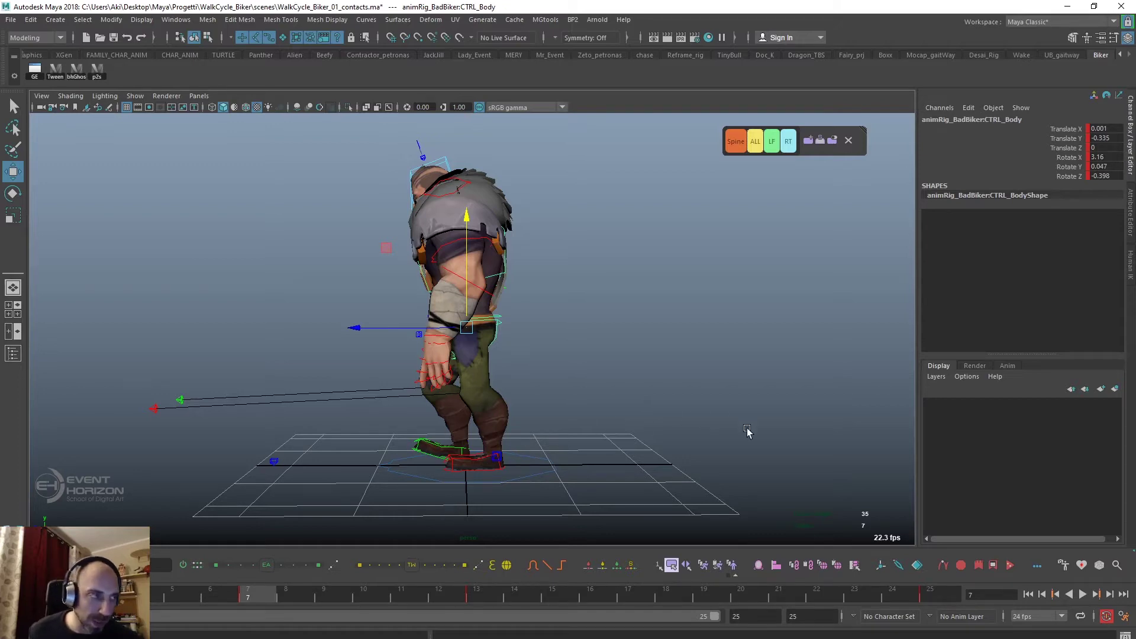
{"action": "mouse_move", "coordinate": [416, 459]}
{"action": "left_mouse_down", "text": "alt"}
{"action": "mouse_move", "coordinate": [514, 445]}
{"action": "mouse_move", "coordinate": [517, 477]}
{"action": "left_mouse_up", "text": "alt"}
Move the right foot to Translate Y 0.701, Z -1.741 and rotate it toe-down to X 41.246
{"action": "left_click", "coordinate": [513, 445]}
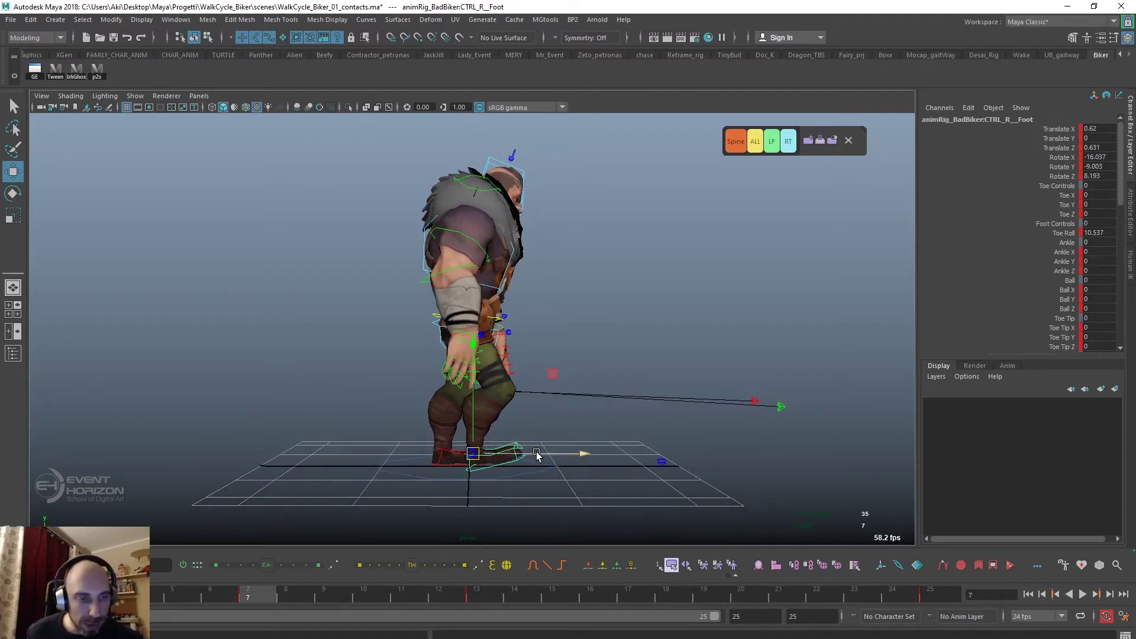
{"action": "left_click_drag", "start_coordinate": [538, 454], "coordinate": [495, 462]}
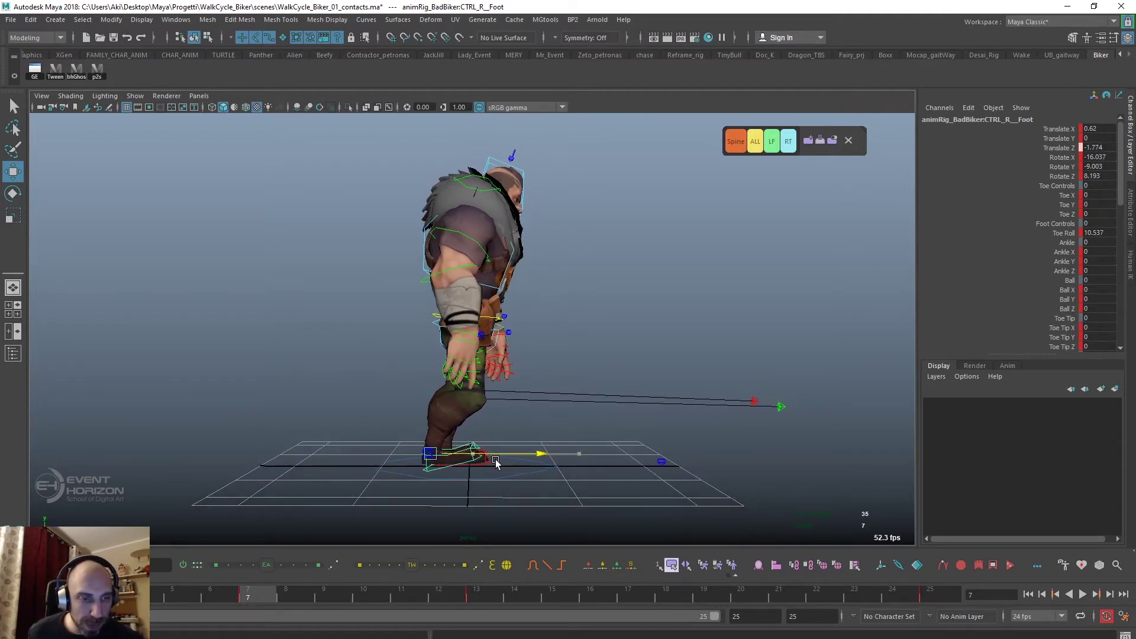
{"action": "left_click_drag", "start_coordinate": [430, 428], "coordinate": [433, 384]}
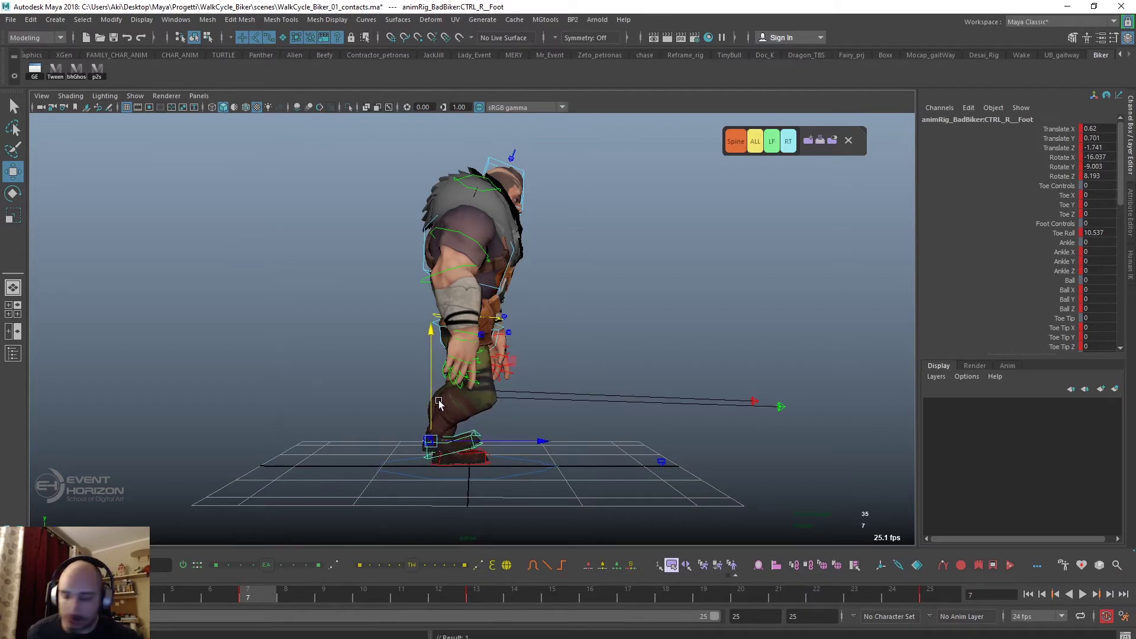
{"action": "key", "text": "e"}
{"action": "mouse_move", "coordinate": [519, 386]}
{"action": "left_mouse_down"}
{"action": "mouse_move", "coordinate": [530, 470]}
{"action": "mouse_move", "coordinate": [506, 480]}
{"action": "left_mouse_up"}
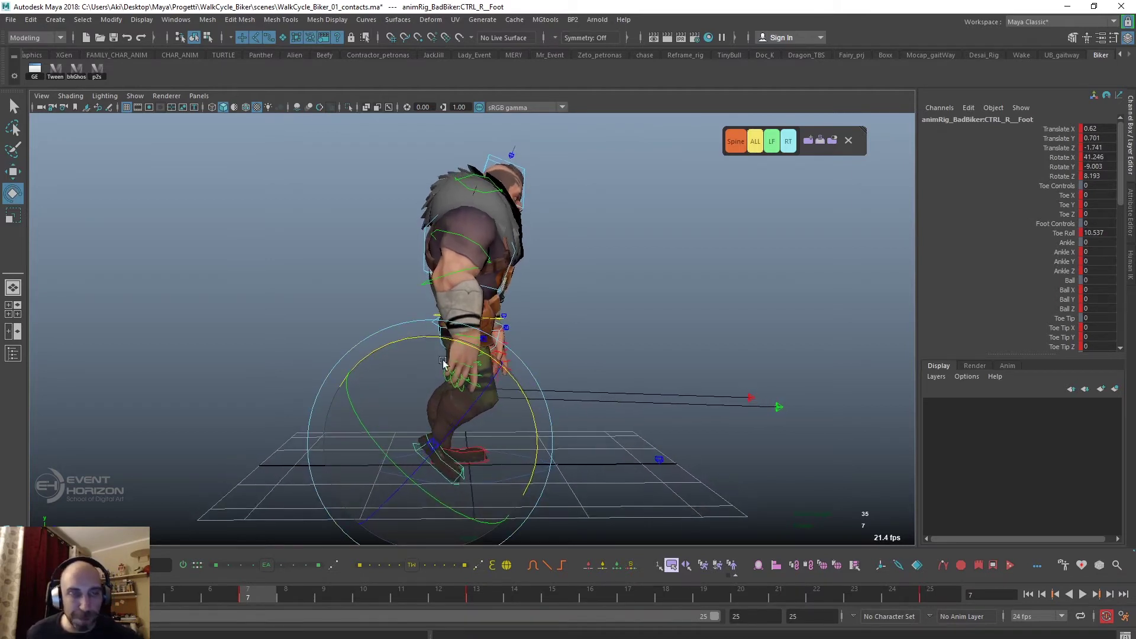
{"action": "left_click", "coordinate": [55, 20]}
{"action": "mouse_move", "coordinate": [91, 61]}
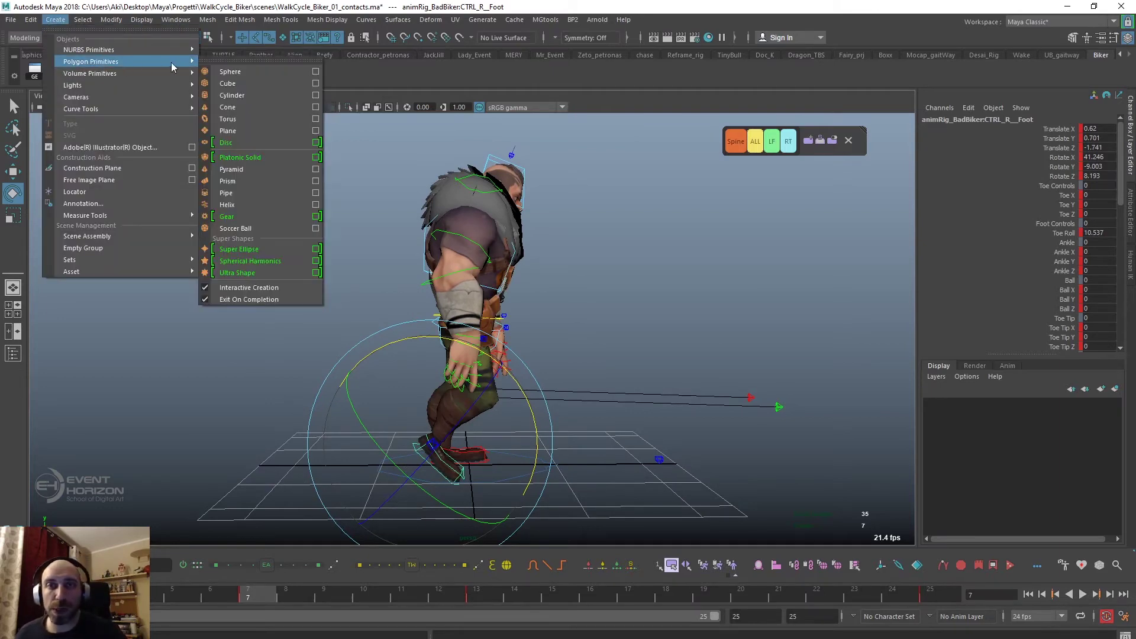
Create a polygon cube floor block, 29.041 wide, 10.03 high and 40.987 deep, beneath the biker
{"action": "left_click", "coordinate": [240, 83]}
{"action": "left_click_drag", "start_coordinate": [410, 325], "coordinate": [412, 422], "text": "alt"}
{"action": "right_click_drag", "start_coordinate": [500, 407], "coordinate": [418, 337], "text": "alt"}
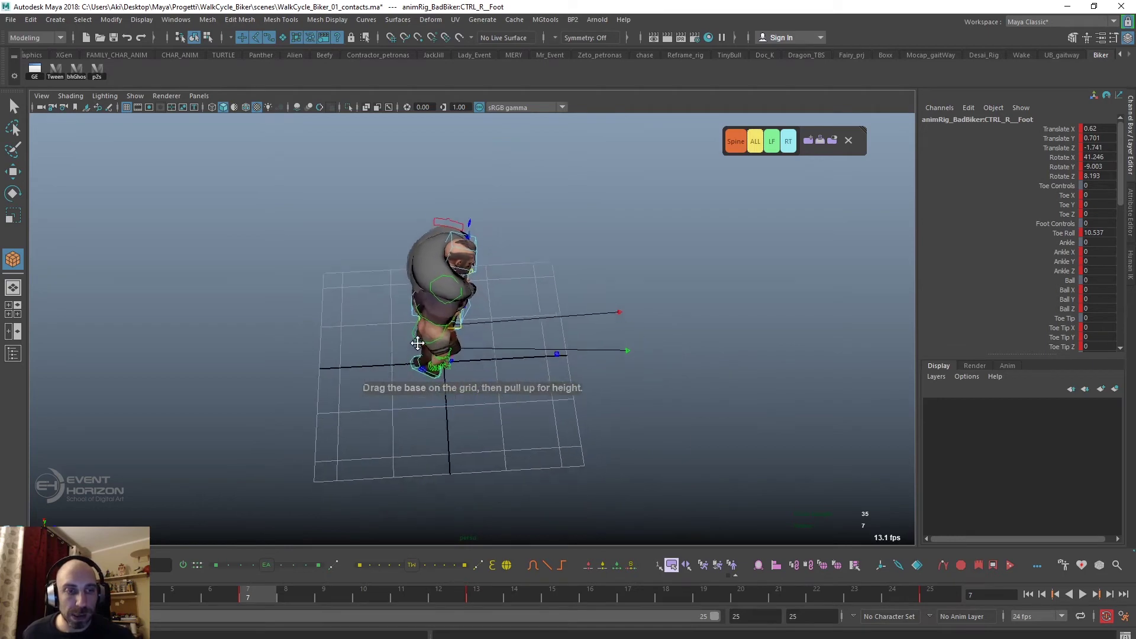
{"action": "mouse_move", "coordinate": [278, 253]}
{"action": "left_mouse_down"}
{"action": "mouse_move", "coordinate": [382, 494]}
{"action": "mouse_move", "coordinate": [651, 465]}
{"action": "mouse_move", "coordinate": [521, 450]}
{"action": "mouse_move", "coordinate": [500, 380]}
{"action": "mouse_move", "coordinate": [505, 406]}
{"action": "left_mouse_up"}
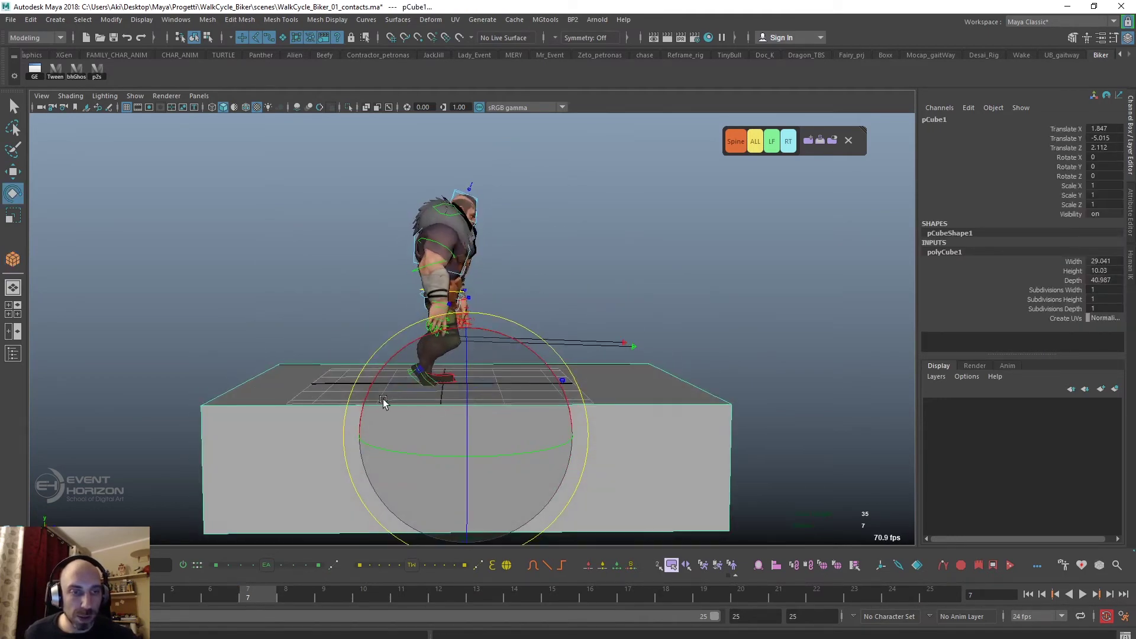
{"action": "right_click_drag", "start_coordinate": [382, 401], "coordinate": [505, 443], "text": "alt"}
{"action": "left_click_drag", "start_coordinate": [424, 421], "coordinate": [346, 457], "text": "alt"}
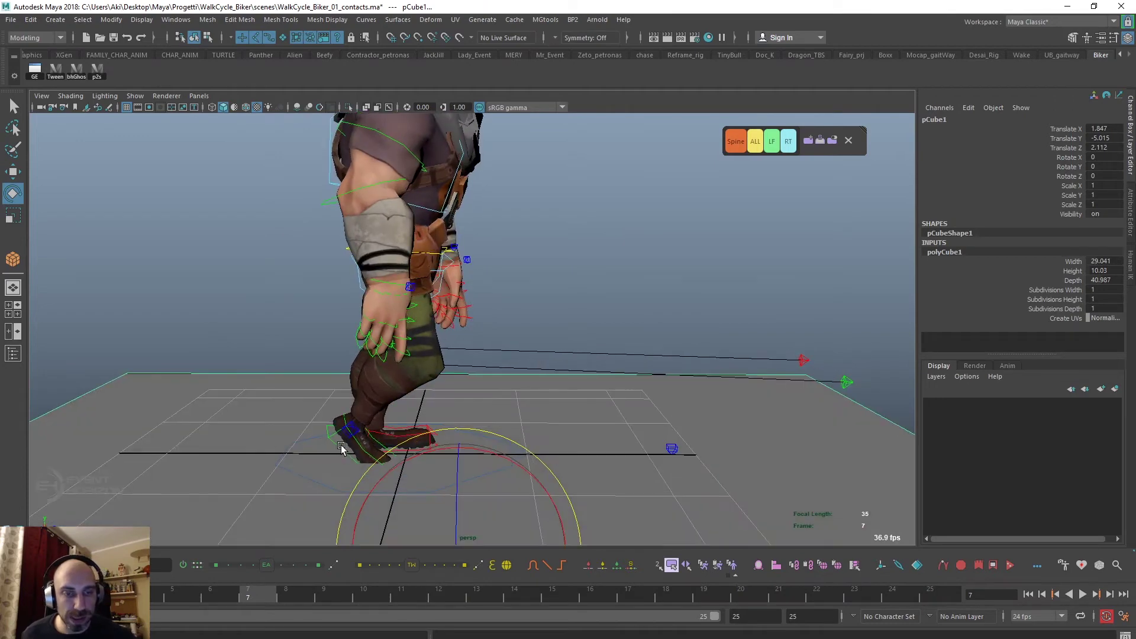
Raise the right foot and move it further back, then switch to the side orthographic view
{"action": "left_click", "coordinate": [373, 463]}
{"action": "key", "text": "w"}
{"action": "mouse_move", "coordinate": [347, 395]}
{"action": "left_mouse_down"}
{"action": "mouse_move", "coordinate": [348, 372]}
{"action": "mouse_move", "coordinate": [424, 450]}
{"action": "mouse_move", "coordinate": [456, 406]}
{"action": "mouse_move", "coordinate": [422, 412]}
{"action": "left_mouse_up"}
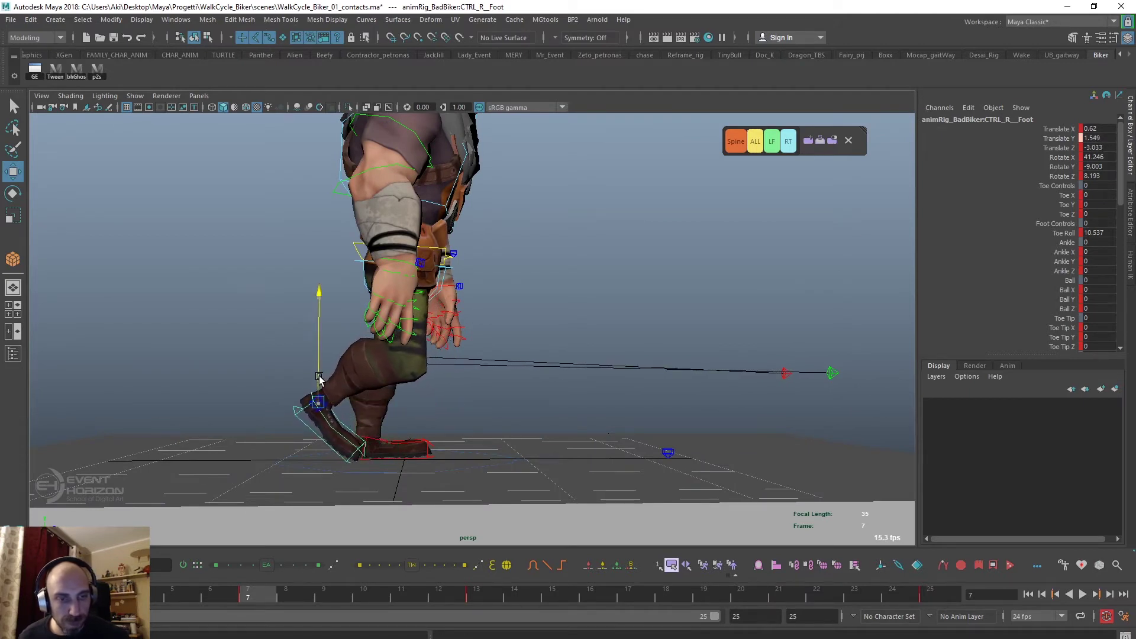
{"action": "left_click_drag", "start_coordinate": [384, 401], "coordinate": [352, 413]}
{"action": "key", "text": "space"}
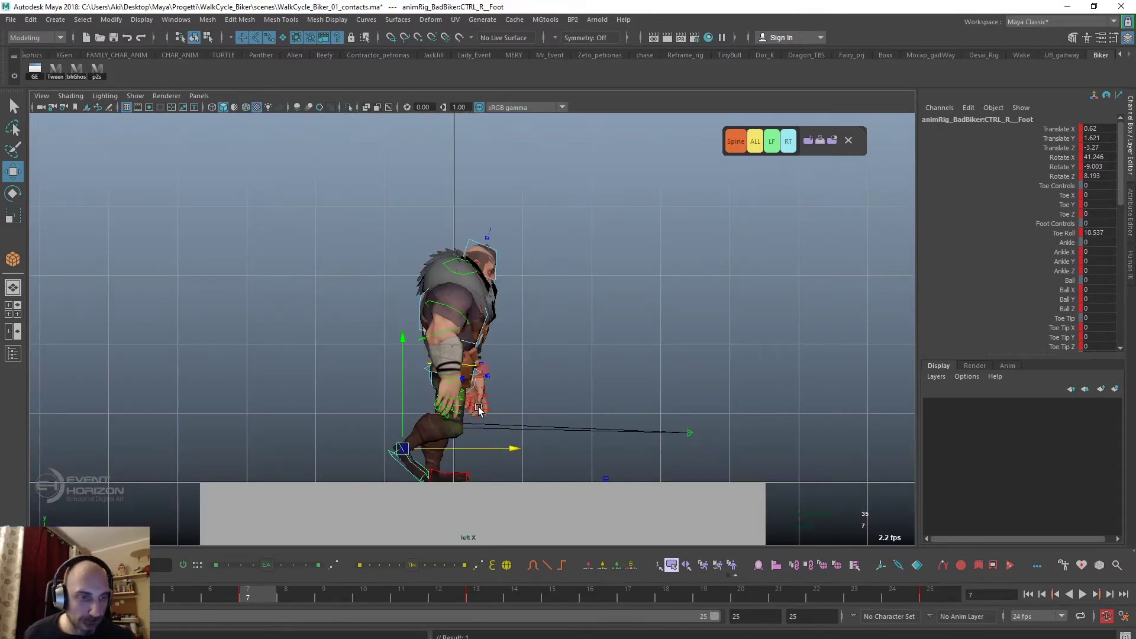
{"action": "left_click", "coordinate": [516, 347]}
{"action": "left_click", "coordinate": [427, 363]}
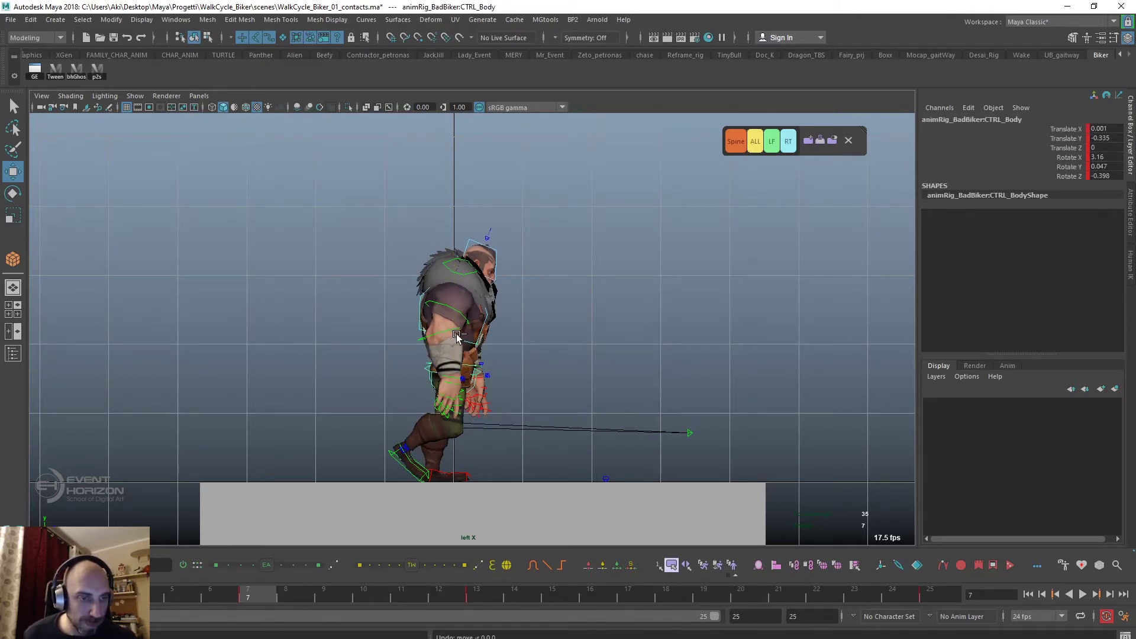
{"action": "key", "text": "ctrl+z"}
{"action": "key", "text": "ctrl+z"}
{"action": "key", "text": "ctrl+z"}
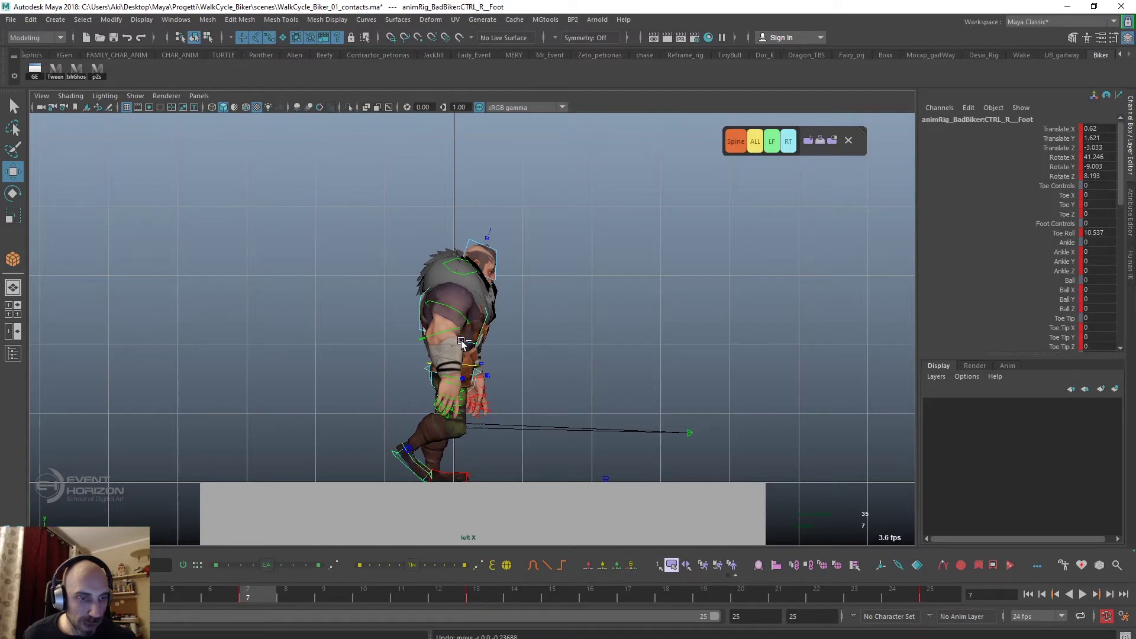
Refine the right foot from the side to Translate Y 2.178, Z -3.505 and Rotate X 59.169
{"action": "left_click_drag", "start_coordinate": [433, 450], "coordinate": [405, 428]}
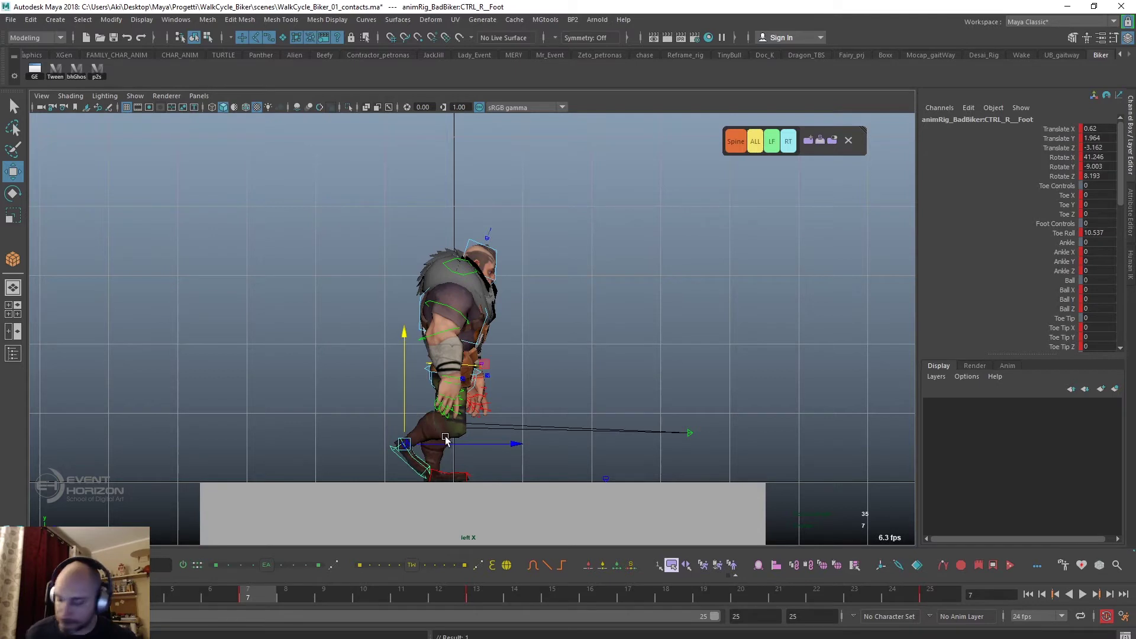
{"action": "key", "text": "e"}
{"action": "left_click_drag", "start_coordinate": [495, 402], "coordinate": [494, 433]}
{"action": "key", "text": "w"}
{"action": "mouse_move", "coordinate": [404, 424]}
{"action": "left_mouse_down"}
{"action": "mouse_move", "coordinate": [404, 414]}
{"action": "mouse_move", "coordinate": [437, 442]}
{"action": "left_mouse_up"}
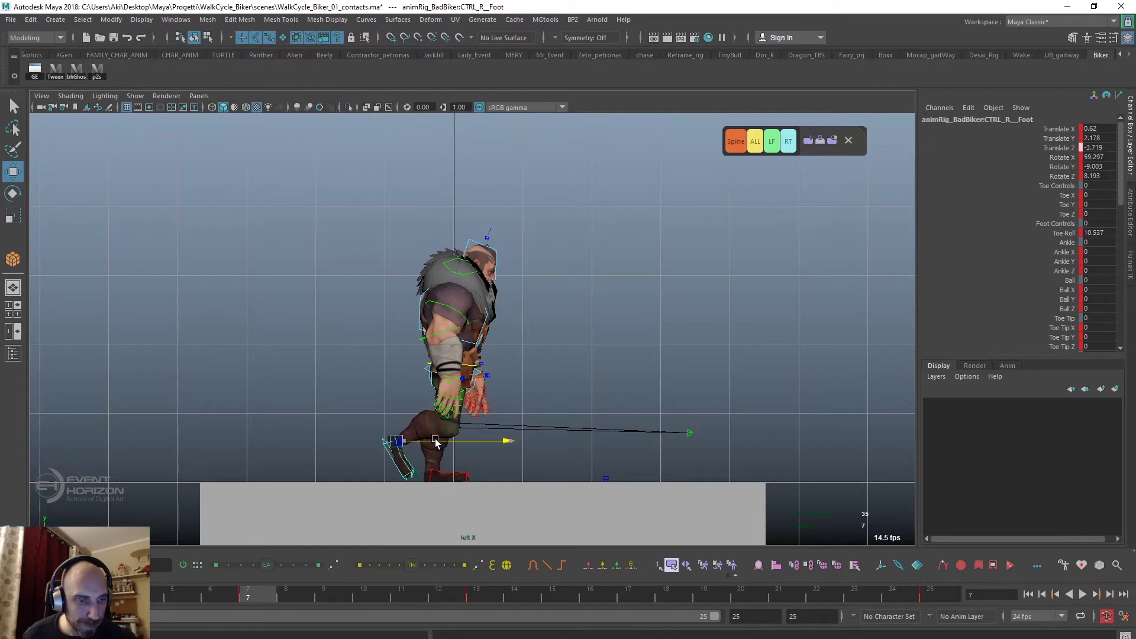
{"action": "key", "text": "e"}
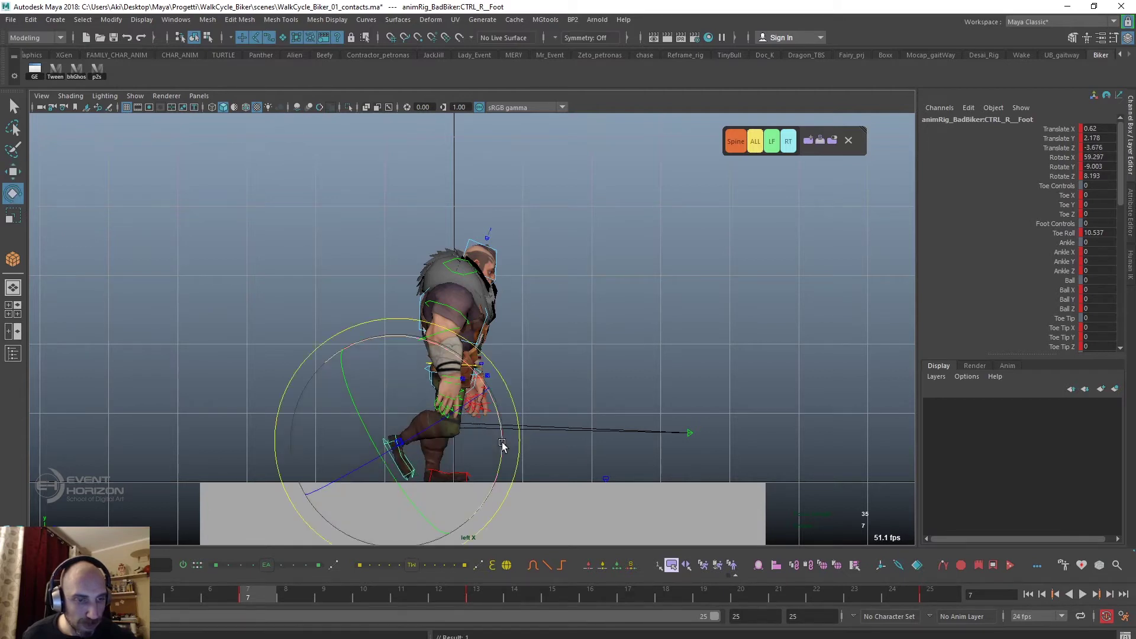
{"action": "mouse_move", "coordinate": [500, 447]}
{"action": "left_mouse_down"}
{"action": "mouse_move", "coordinate": [501, 460]}
{"action": "mouse_move", "coordinate": [480, 441]}
{"action": "left_mouse_up"}
{"action": "key", "text": "w"}
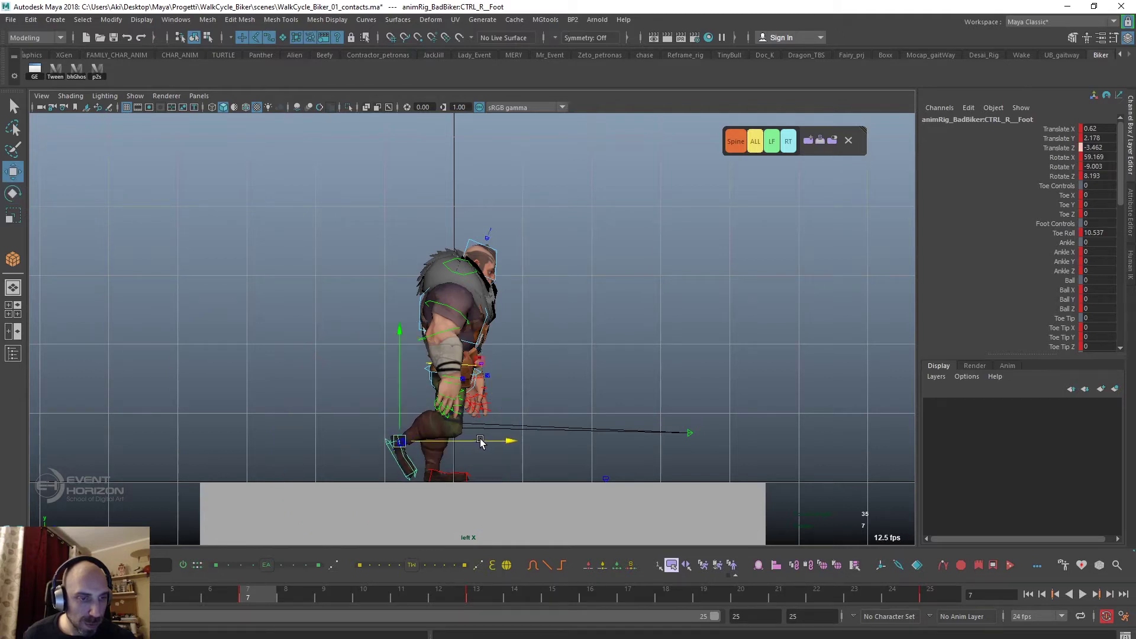
{"action": "left_click_drag", "start_coordinate": [549, 475], "coordinate": [578, 479], "text": "alt"}
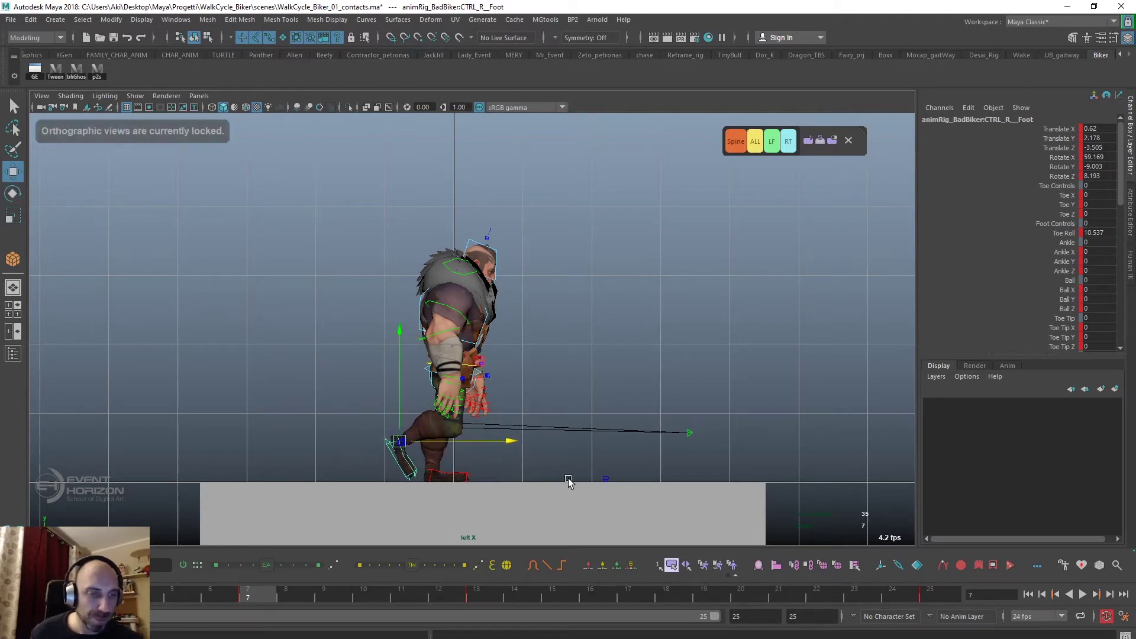
{"action": "key", "text": "space"}
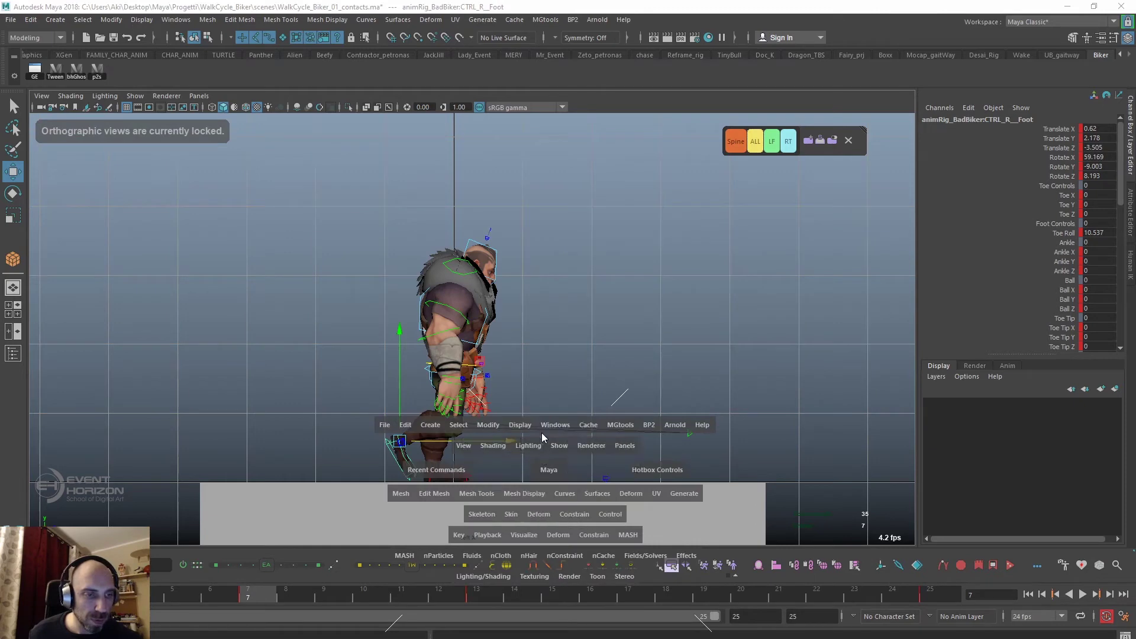
Return to the perspective view and rotate the chest control slightly forward
{"action": "mouse_move", "coordinate": [541, 438]}
{"action": "left_mouse_down"}
{"action": "mouse_move", "coordinate": [570, 419]}
{"action": "mouse_move", "coordinate": [464, 418]}
{"action": "left_mouse_up"}
{"action": "right_click_drag", "start_coordinate": [525, 448], "coordinate": [420, 412], "text": "alt"}
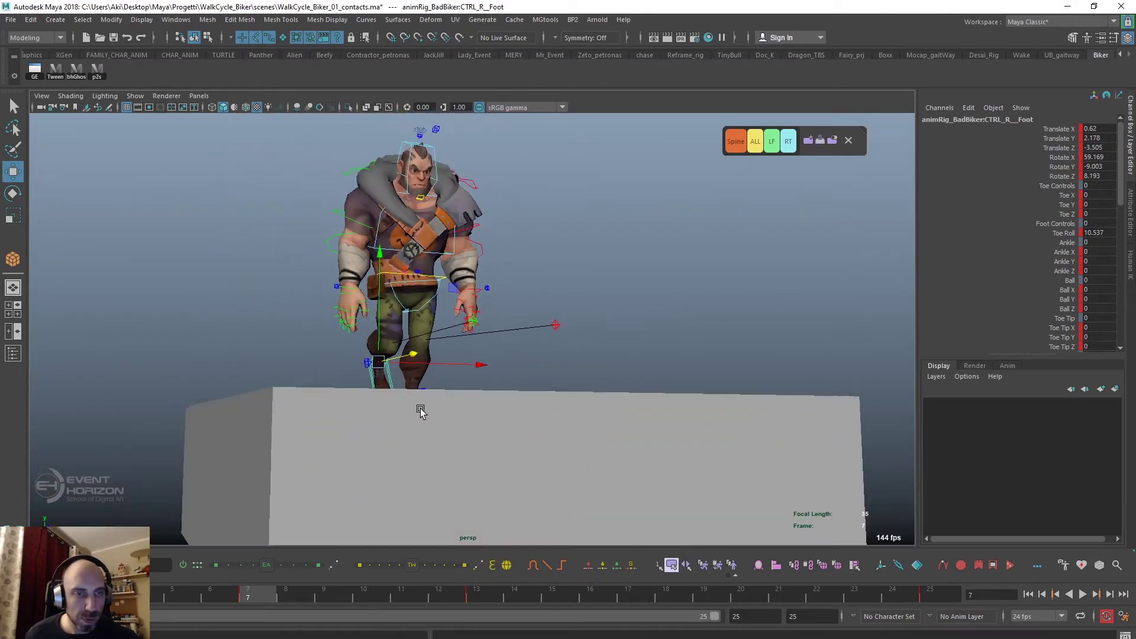
{"action": "mouse_move", "coordinate": [420, 411]}
{"action": "left_mouse_down", "text": "alt"}
{"action": "mouse_move", "coordinate": [452, 405]}
{"action": "mouse_move", "coordinate": [452, 461]}
{"action": "left_mouse_up", "text": "alt"}
{"action": "left_click_drag", "start_coordinate": [452, 402], "coordinate": [414, 401], "text": "alt"}
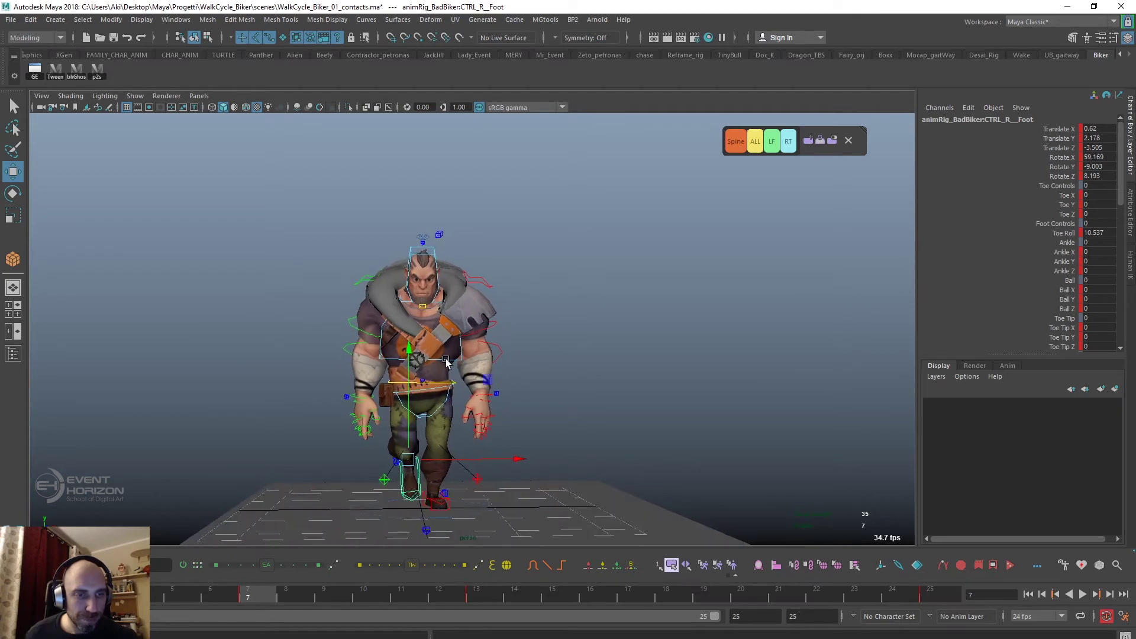
{"action": "left_click", "coordinate": [415, 401]}
{"action": "key", "text": "e"}
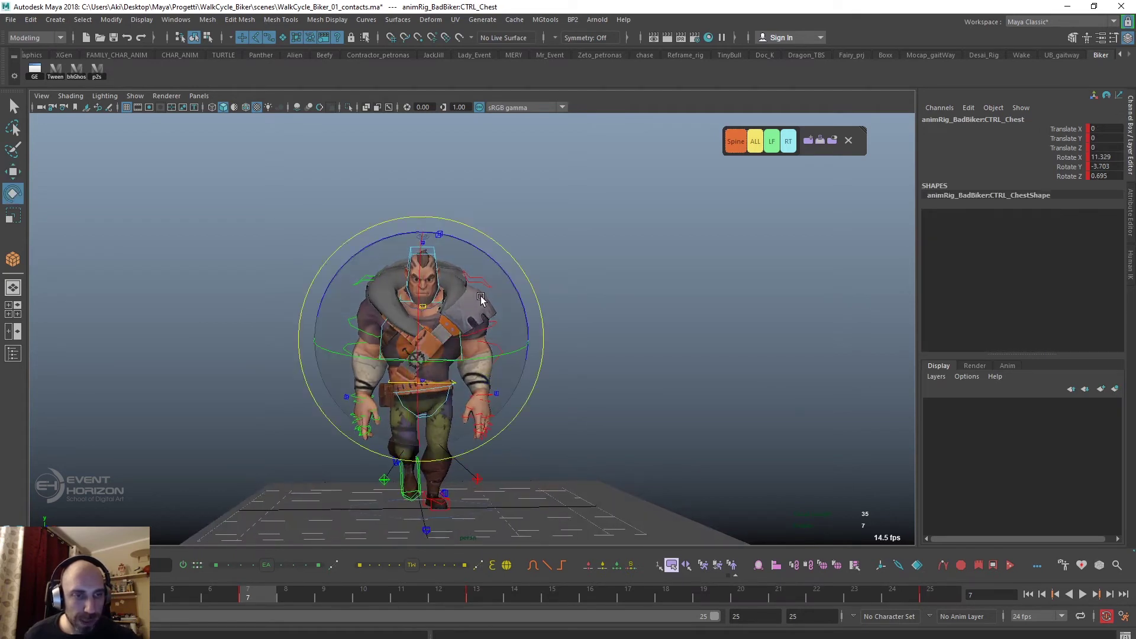
{"action": "mouse_move", "coordinate": [507, 279]}
{"action": "left_mouse_down"}
{"action": "mouse_move", "coordinate": [499, 447]}
{"action": "mouse_move", "coordinate": [399, 449]}
{"action": "mouse_move", "coordinate": [436, 454]}
{"action": "mouse_move", "coordinate": [628, 327]}
{"action": "left_mouse_up"}
Adjust the head control's Rotate X from 22.186 to 24.14, then deselect it
{"action": "left_click", "coordinate": [629, 327]}
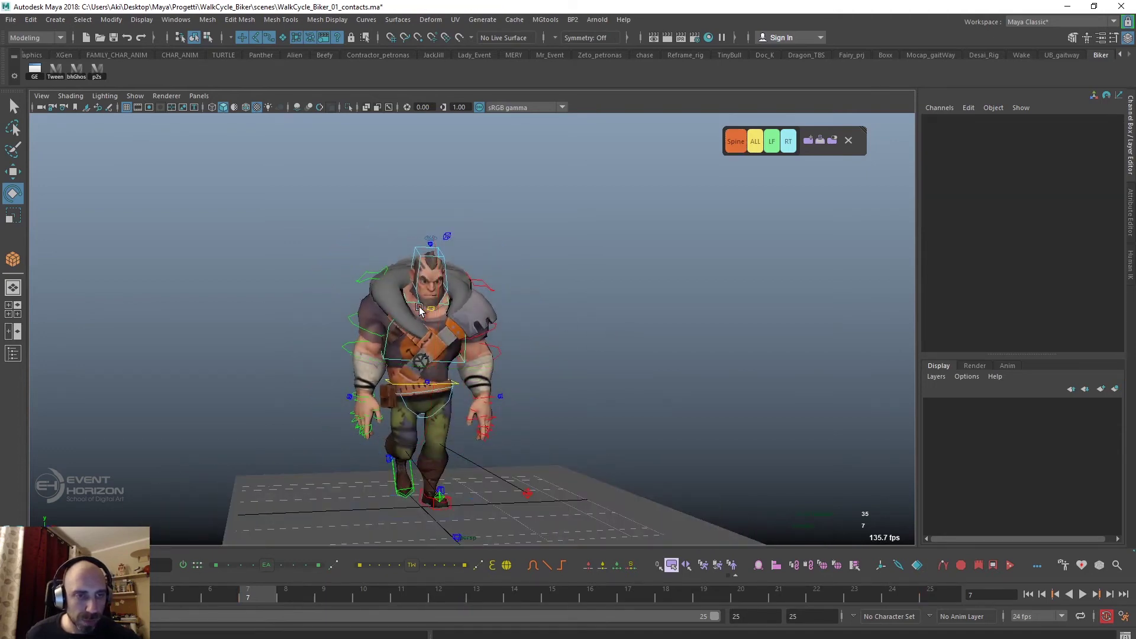
{"action": "left_click", "coordinate": [421, 312]}
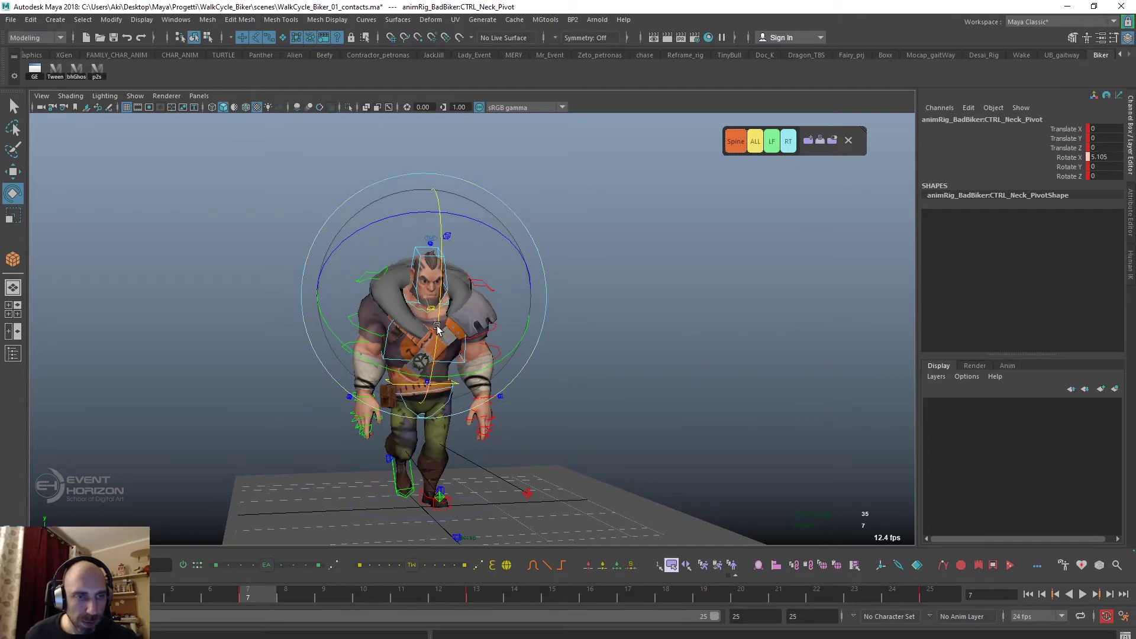
{"action": "left_click", "coordinate": [549, 263]}
{"action": "left_click", "coordinate": [453, 262]}
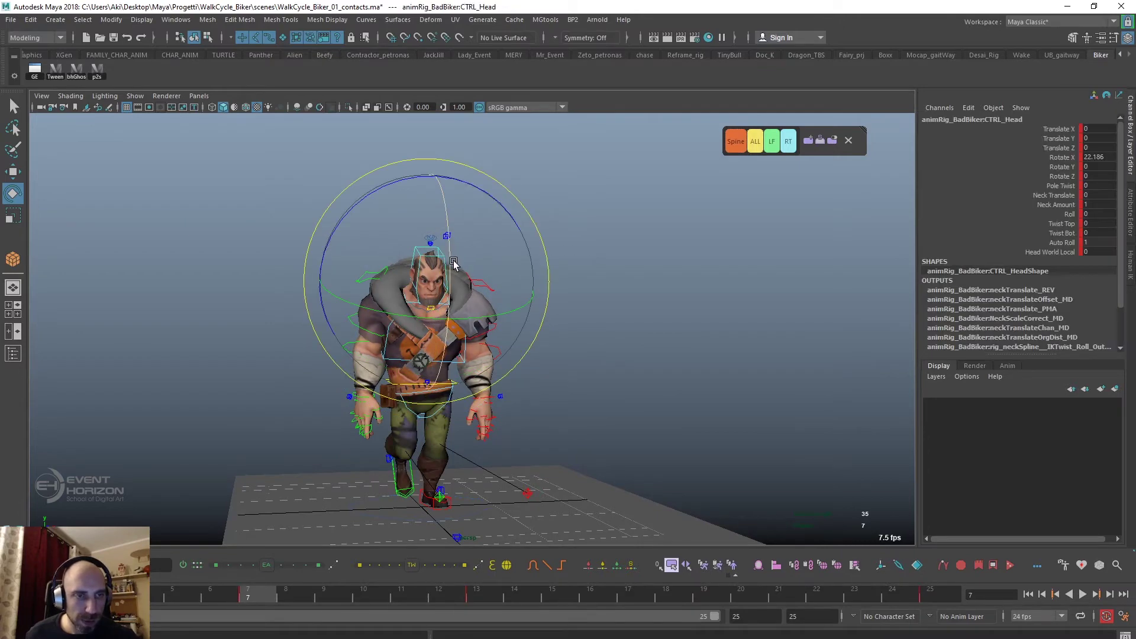
{"action": "mouse_move", "coordinate": [449, 281]}
{"action": "left_mouse_down", "text": "alt"}
{"action": "mouse_move", "coordinate": [564, 395]}
{"action": "mouse_move", "coordinate": [684, 397]}
{"action": "mouse_move", "coordinate": [548, 392]}
{"action": "left_mouse_up", "text": "alt"}
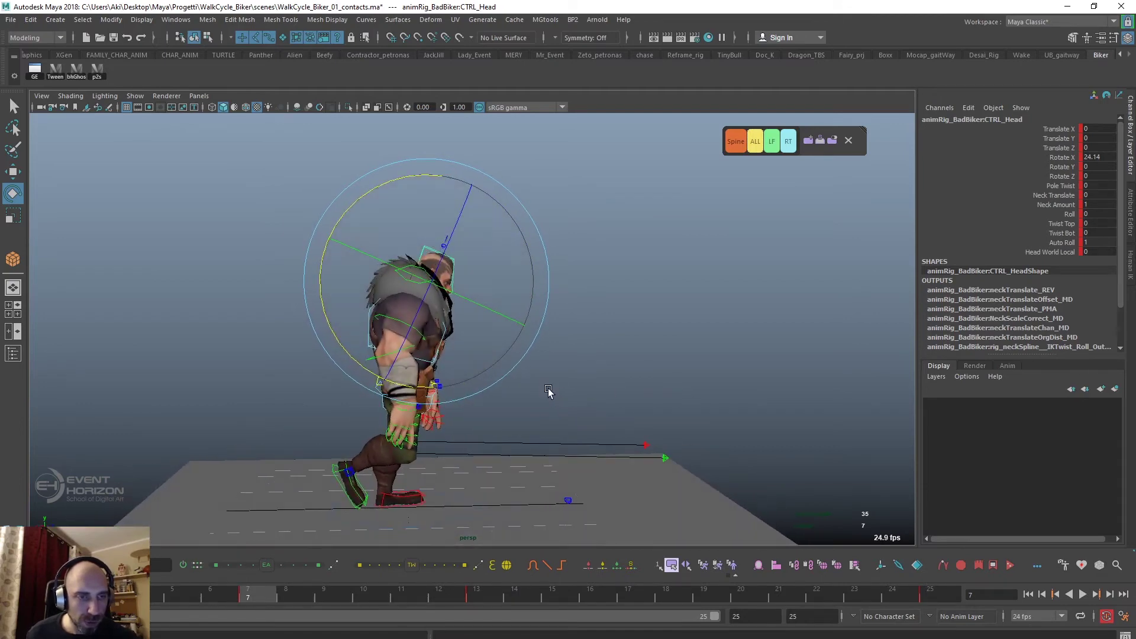
{"action": "left_click", "coordinate": [616, 291]}
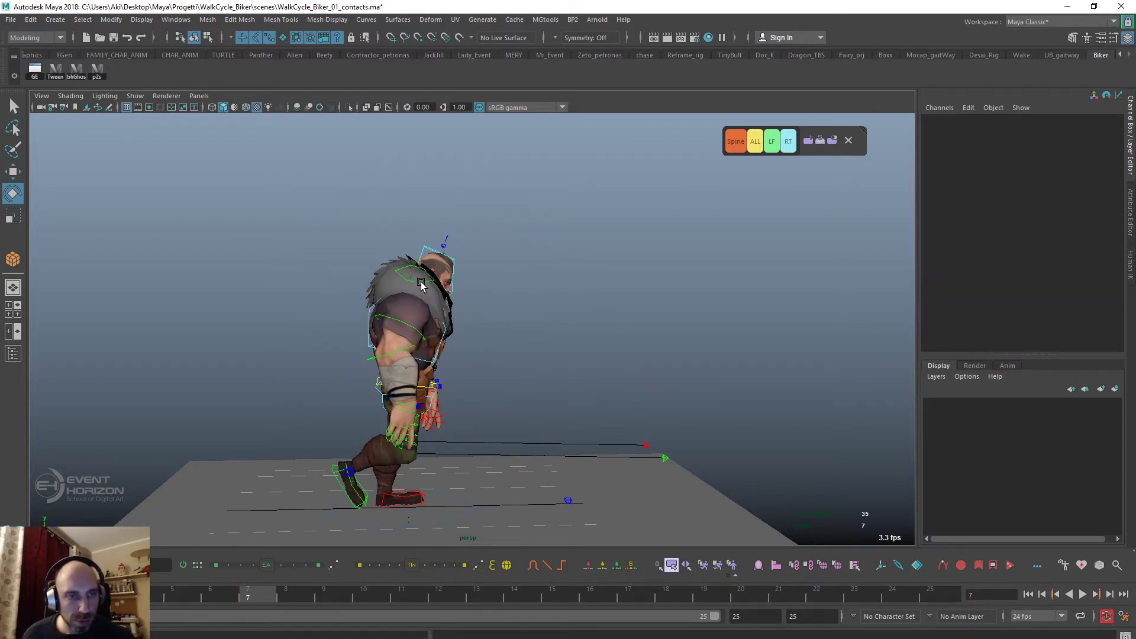
Select the right shoulder, elbow and wrist controls while orbiting to inspect the arm
{"action": "left_click", "coordinate": [420, 284]}
{"action": "left_click", "coordinate": [407, 351]}
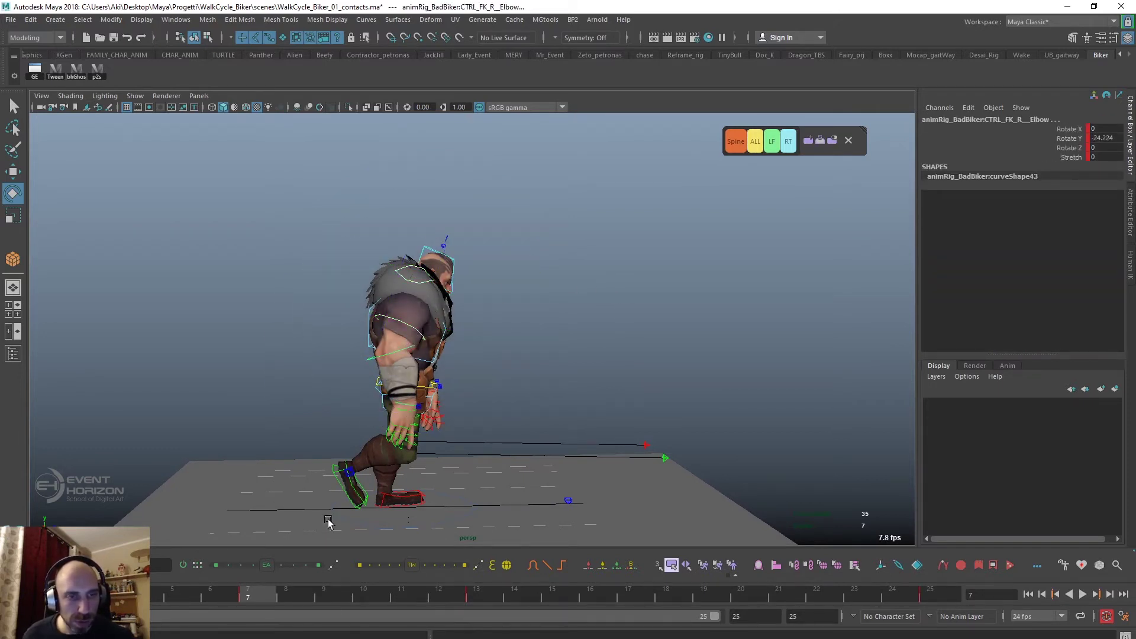
{"action": "left_click_drag", "start_coordinate": [551, 437], "coordinate": [414, 450], "text": "alt"}
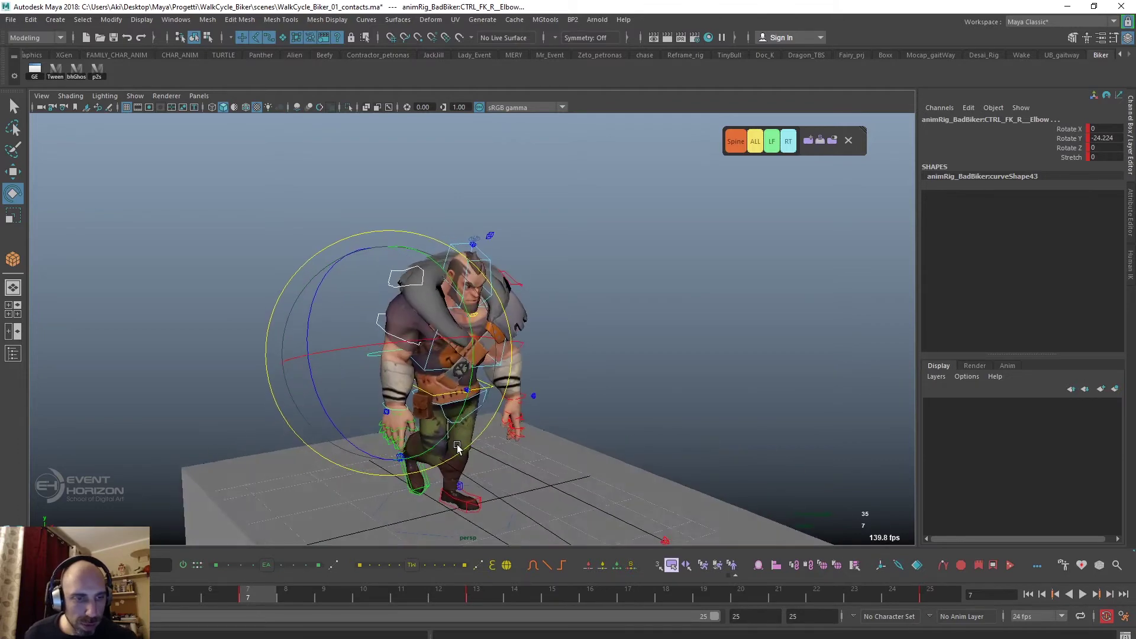
{"action": "left_click", "coordinate": [393, 423]}
{"action": "left_click_drag", "start_coordinate": [348, 473], "coordinate": [444, 476], "text": "alt"}
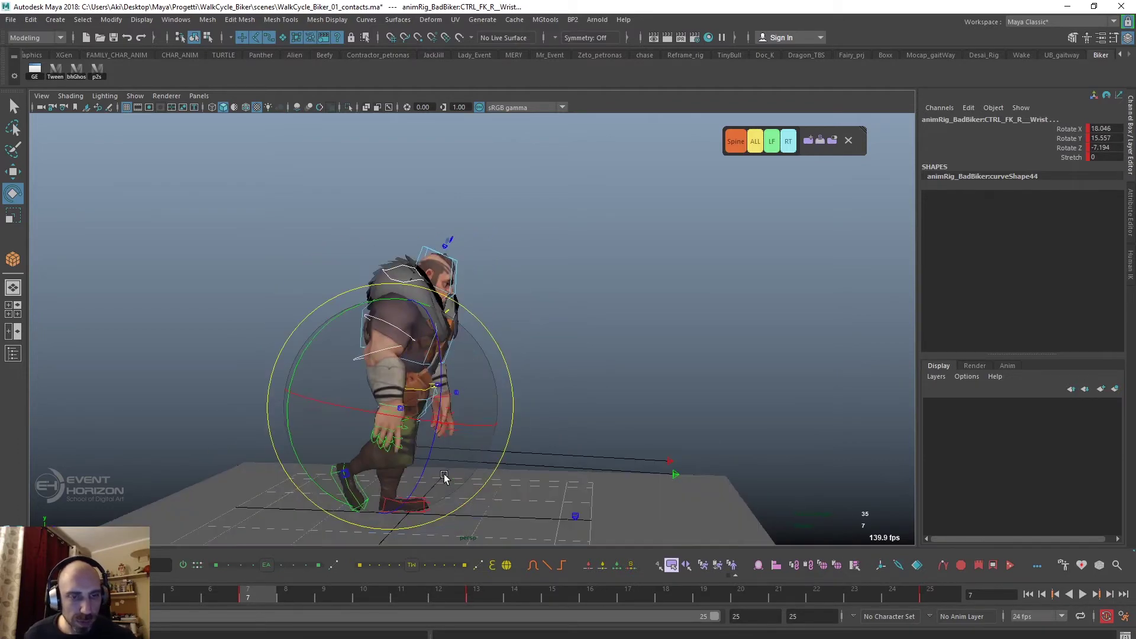
Play the walk cycle, scrub back to frame 5, then return to frame 7
{"action": "key", "text": "alt+v"}
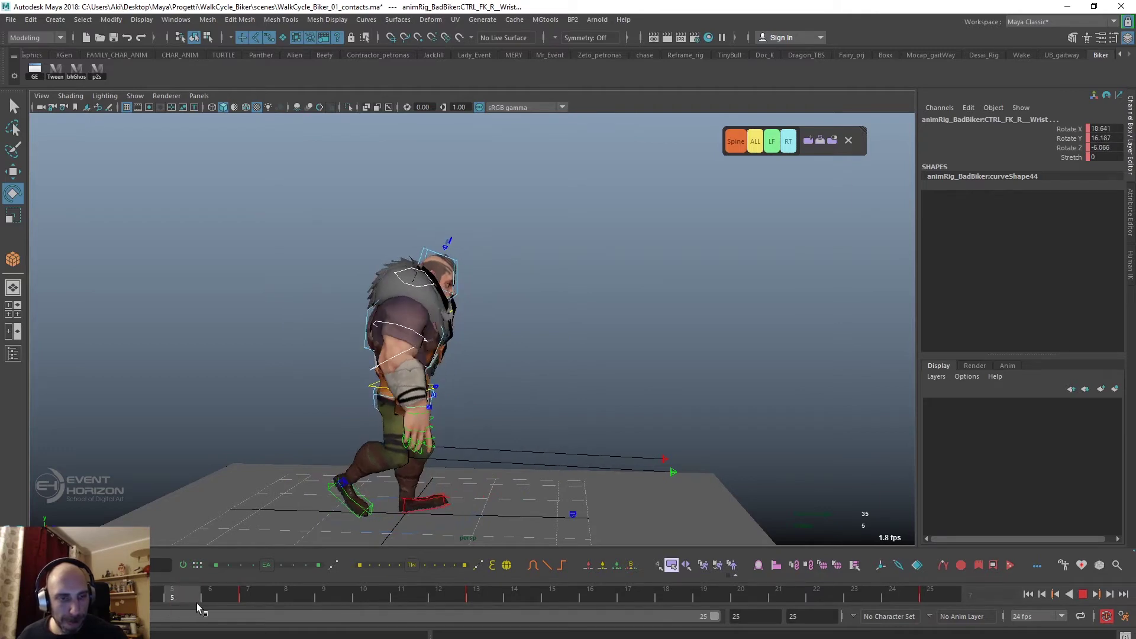
{"action": "left_click_drag", "start_coordinate": [242, 600], "coordinate": [159, 599]}
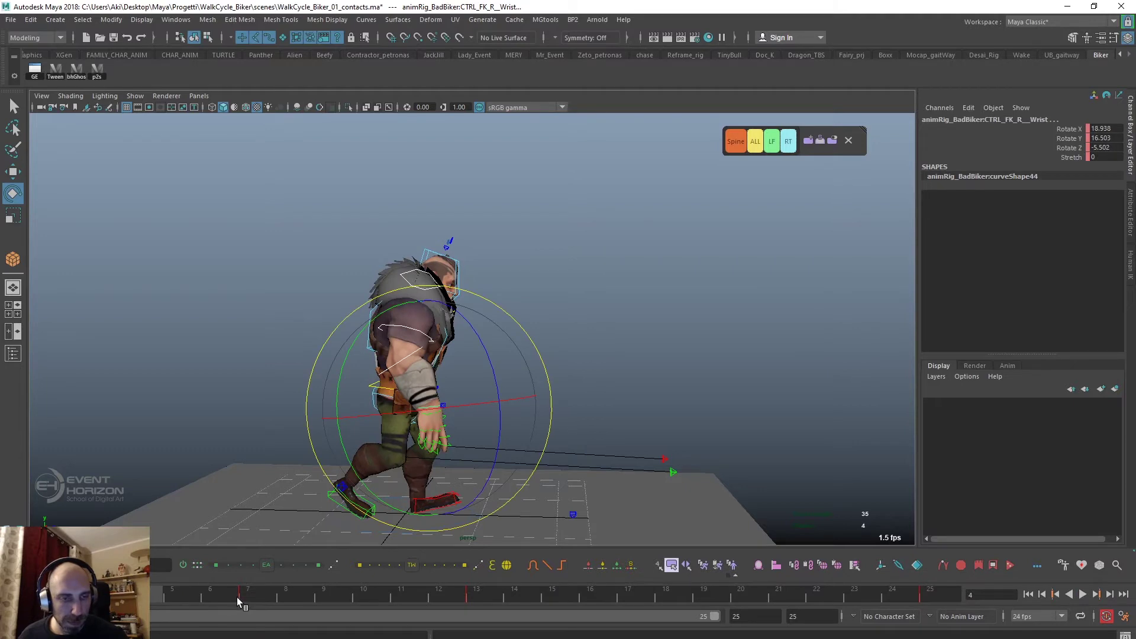
{"action": "left_click", "coordinate": [182, 598]}
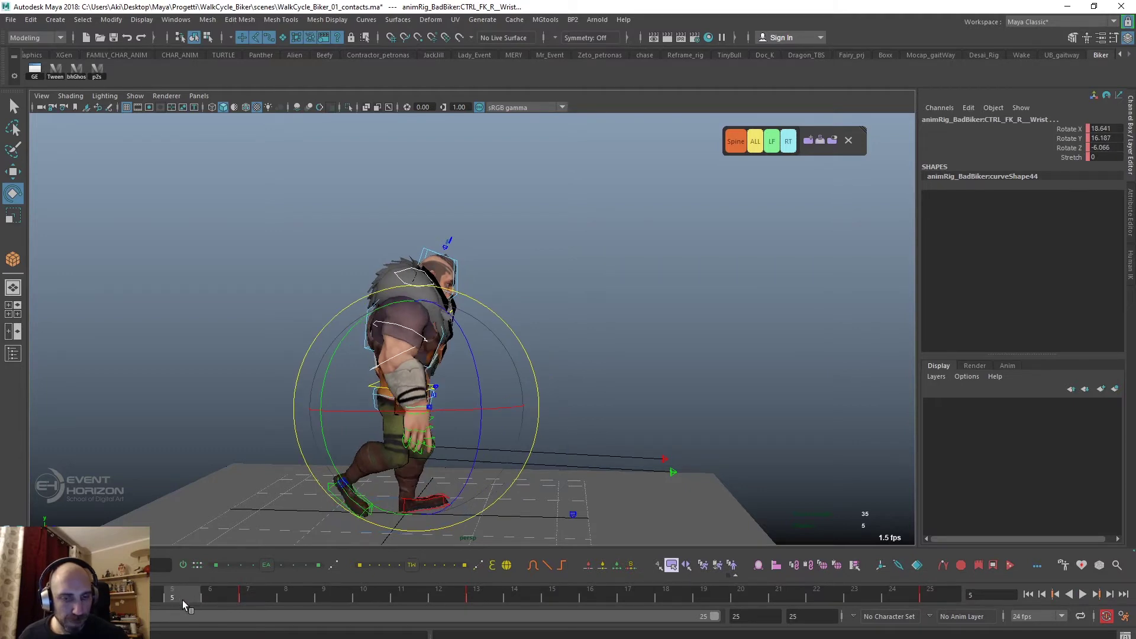
{"action": "left_click", "coordinate": [247, 593]}
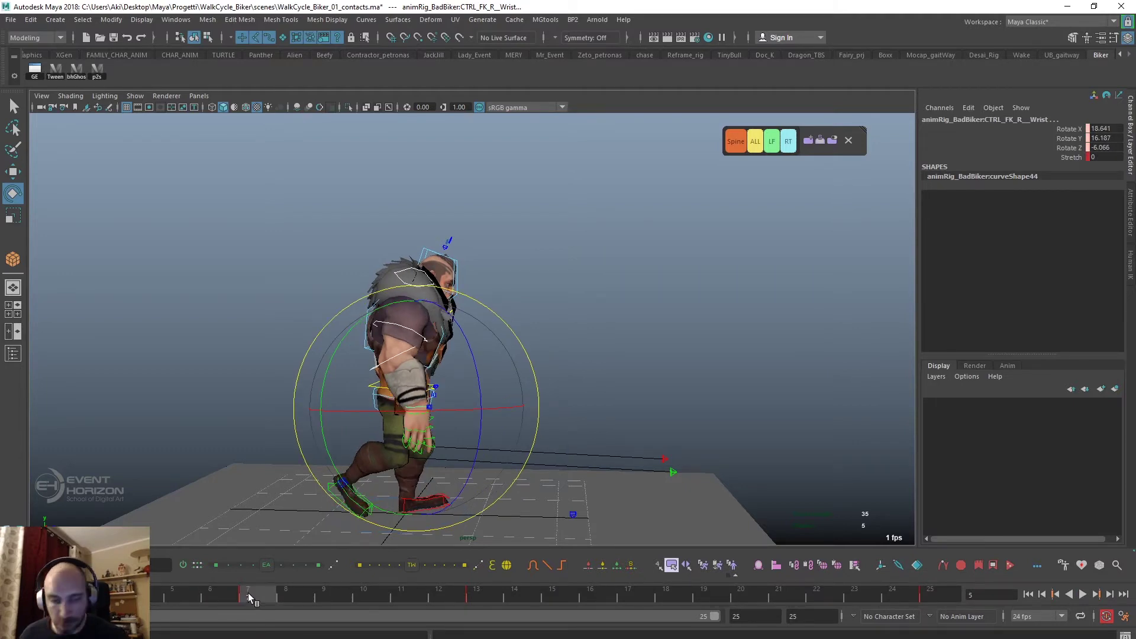
{"action": "mouse_move", "coordinate": [272, 508]}
{"action": "left_mouse_down", "text": "alt"}
{"action": "mouse_move", "coordinate": [467, 462]}
{"action": "mouse_move", "coordinate": [601, 388]}
{"action": "left_mouse_up", "text": "alt"}
Rotate the right FK wrist control to adjust the hand at frame 7
{"action": "left_click", "coordinate": [601, 388]}
{"action": "left_click", "coordinate": [421, 435]}
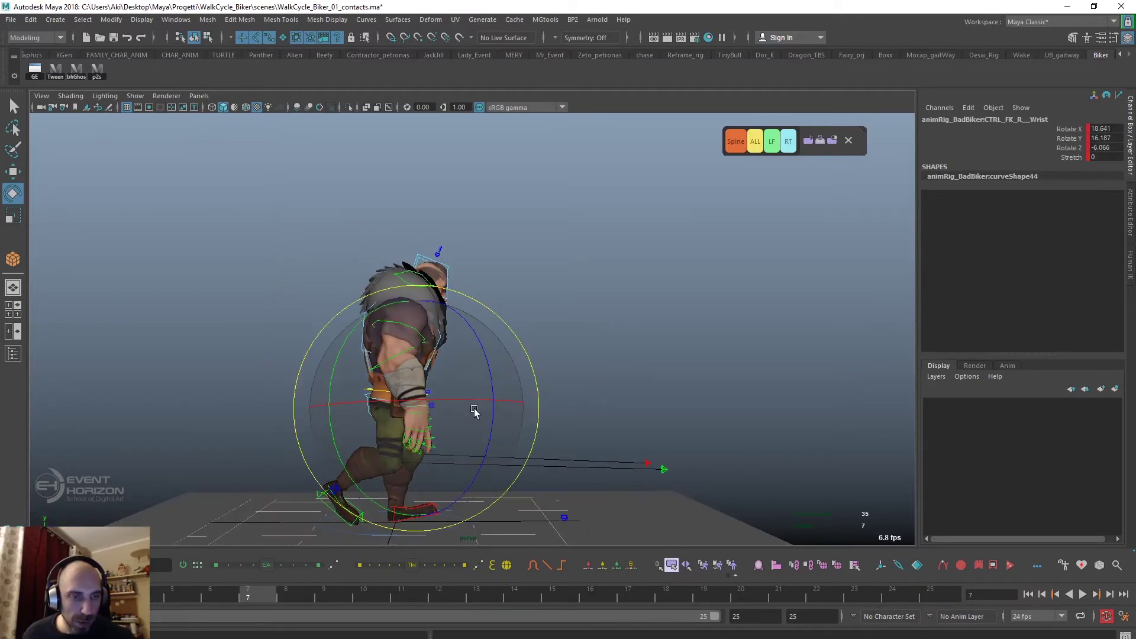
{"action": "mouse_move", "coordinate": [491, 380]}
{"action": "left_mouse_down"}
{"action": "mouse_move", "coordinate": [461, 404]}
{"action": "mouse_move", "coordinate": [497, 435]}
{"action": "mouse_move", "coordinate": [496, 457]}
{"action": "mouse_move", "coordinate": [568, 359]}
{"action": "left_mouse_up"}
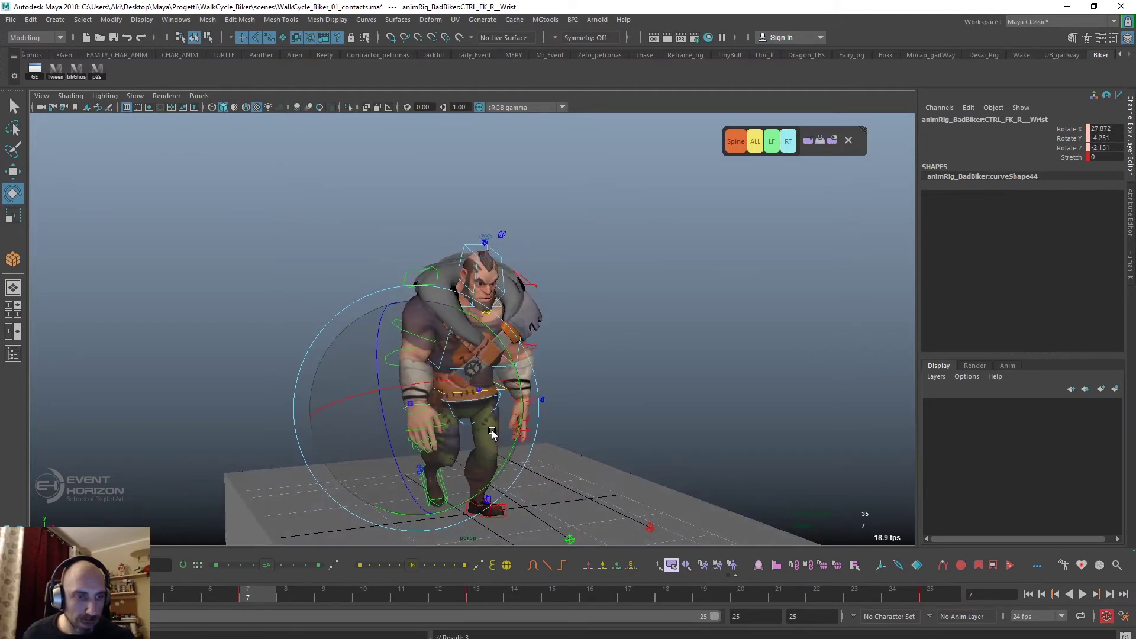
{"action": "left_click", "coordinate": [568, 359]}
Bend the right elbow to Rotate Y -31.066 and turn the wrist to Rotate X 30.376
{"action": "left_click", "coordinate": [405, 350]}
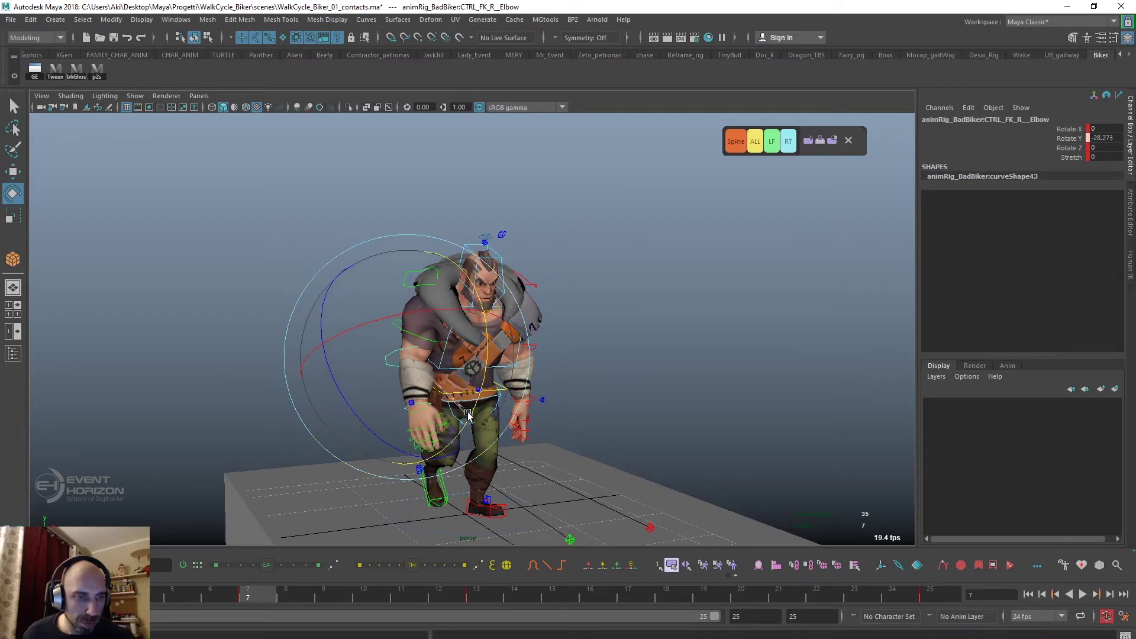
{"action": "mouse_move", "coordinate": [414, 379]}
{"action": "left_mouse_down"}
{"action": "mouse_move", "coordinate": [448, 469]}
{"action": "mouse_move", "coordinate": [538, 464]}
{"action": "mouse_move", "coordinate": [483, 469]}
{"action": "mouse_move", "coordinate": [510, 451]}
{"action": "left_mouse_up"}
{"action": "left_click", "coordinate": [482, 417]}
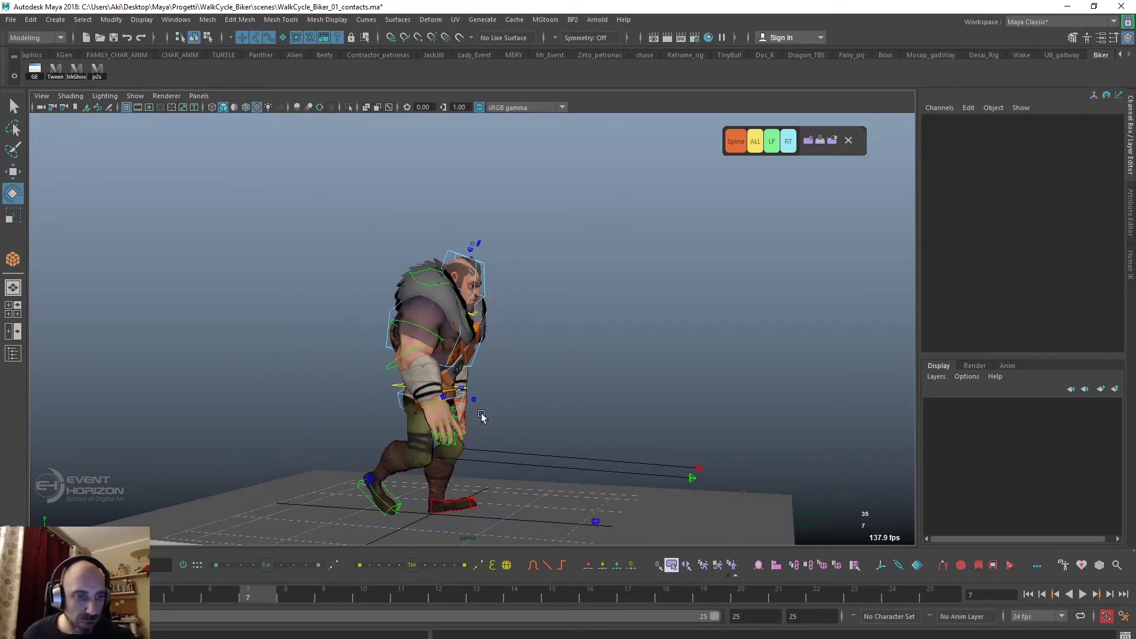
{"action": "left_click", "coordinate": [430, 408]}
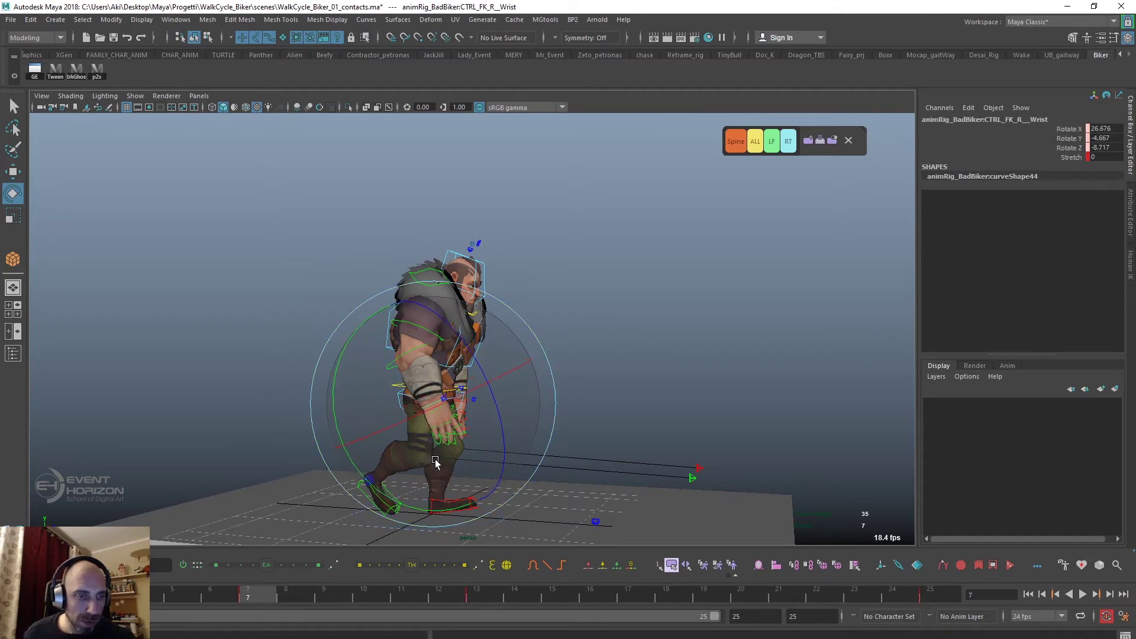
{"action": "mouse_move", "coordinate": [476, 434]}
{"action": "left_mouse_down"}
{"action": "mouse_move", "coordinate": [481, 426]}
{"action": "mouse_move", "coordinate": [527, 462]}
{"action": "mouse_move", "coordinate": [447, 458]}
{"action": "left_mouse_up"}
Rotate CTRL_FK_R_Shoulder to about X 30 to raise the right arm
{"action": "left_click", "coordinate": [447, 458]}
{"action": "left_click", "coordinate": [499, 350]}
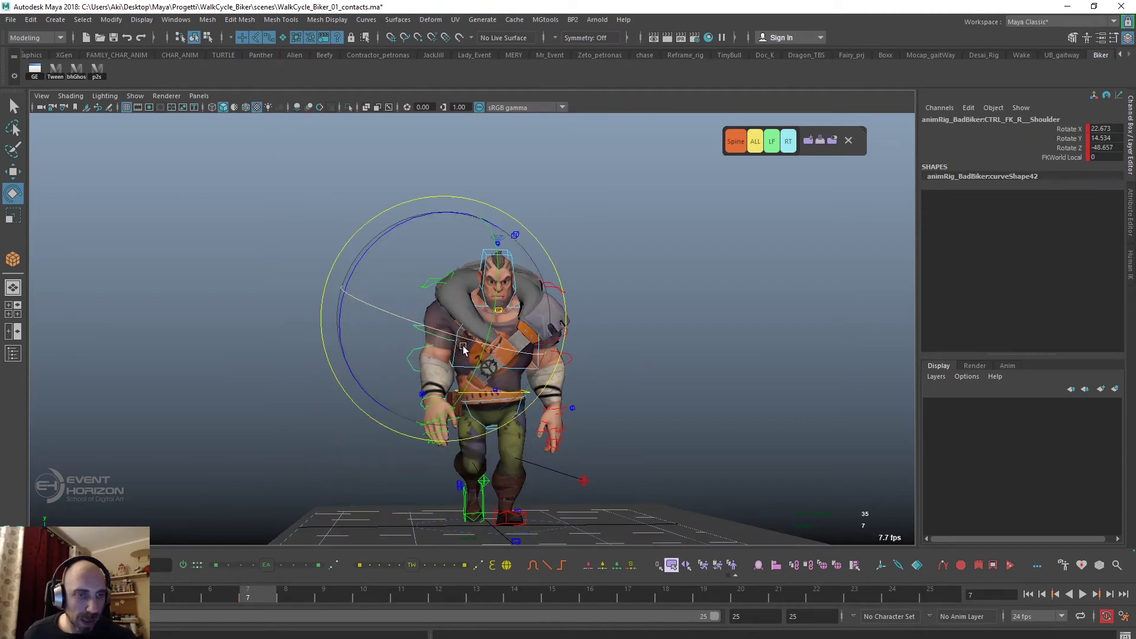
{"action": "left_click_drag", "start_coordinate": [499, 350], "coordinate": [512, 353]}
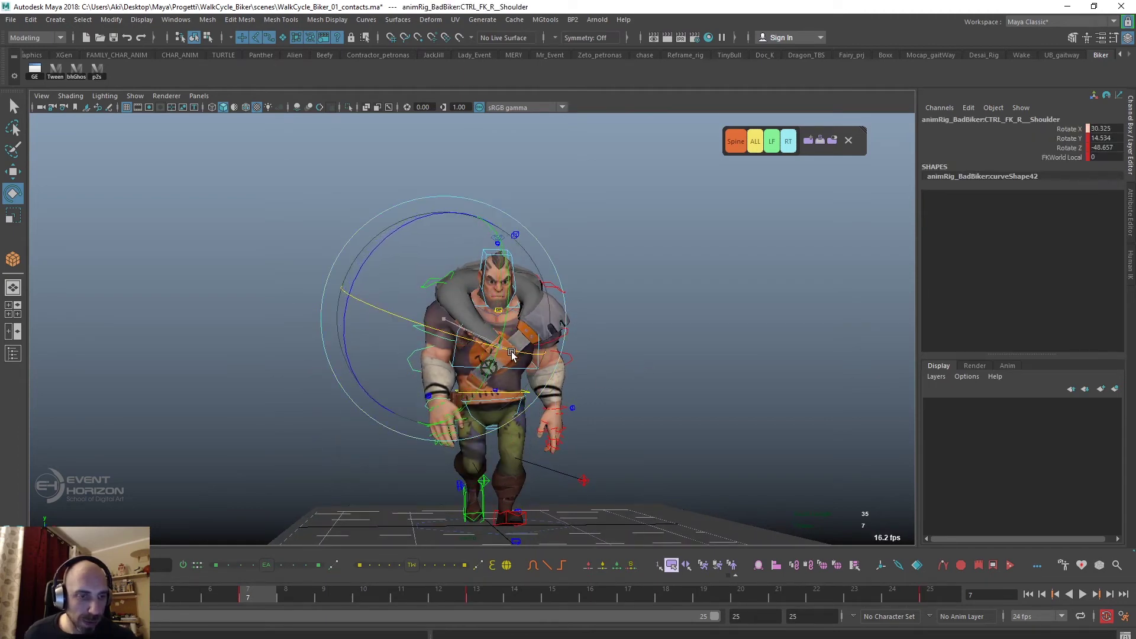
{"action": "left_click_drag", "start_coordinate": [556, 442], "coordinate": [685, 463], "text": "alt"}
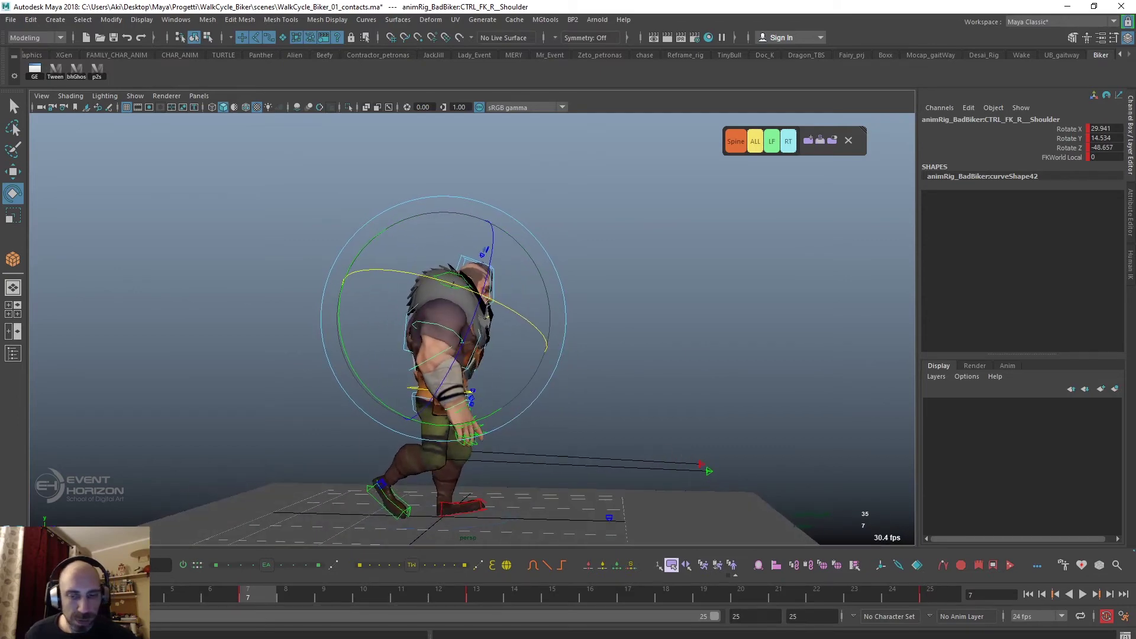
Play the walk cycle from frame 1, stop it, and select CTRL_Body
{"action": "key", "text": "comma"}
{"action": "key", "text": "alt+v"}
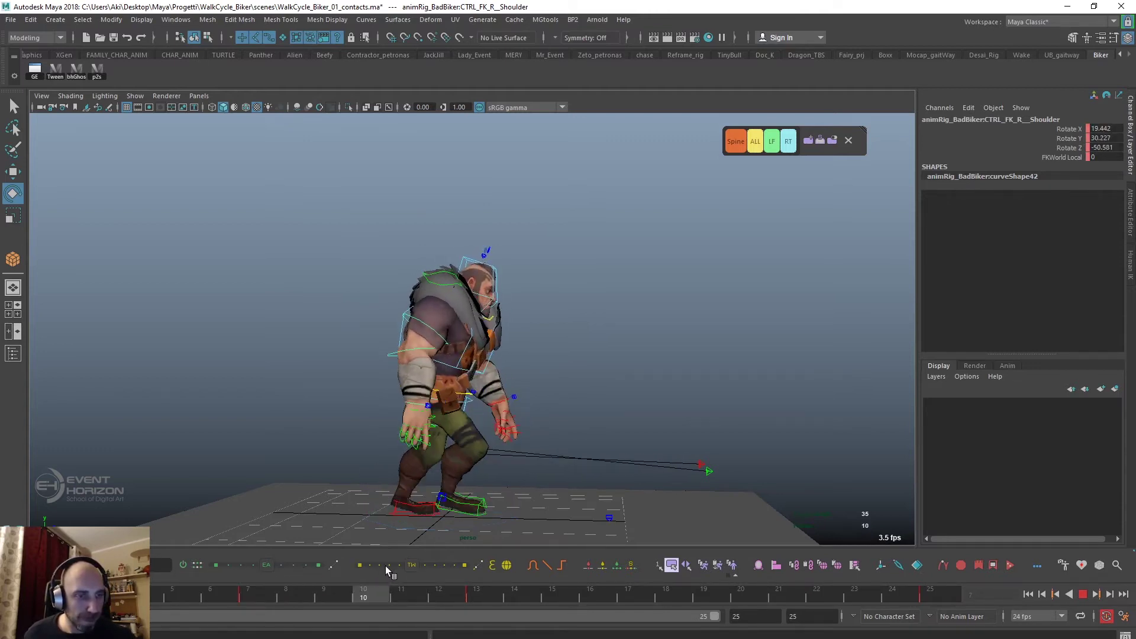
{"action": "key", "text": "alt+shift+v"}
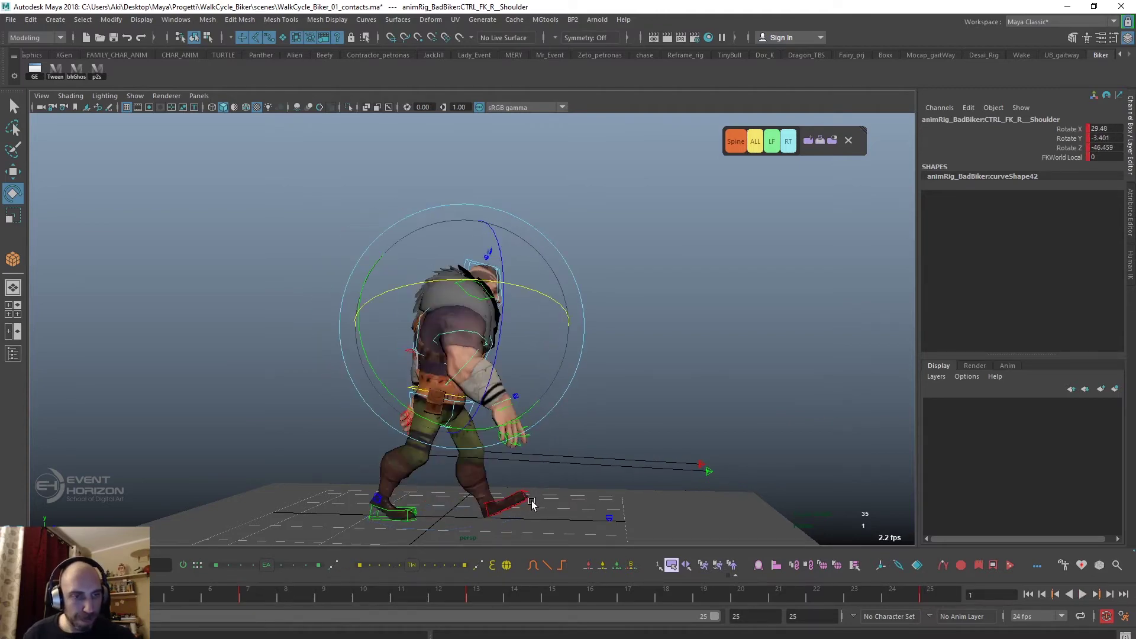
{"action": "left_click", "coordinate": [568, 418]}
{"action": "left_click", "coordinate": [442, 388]}
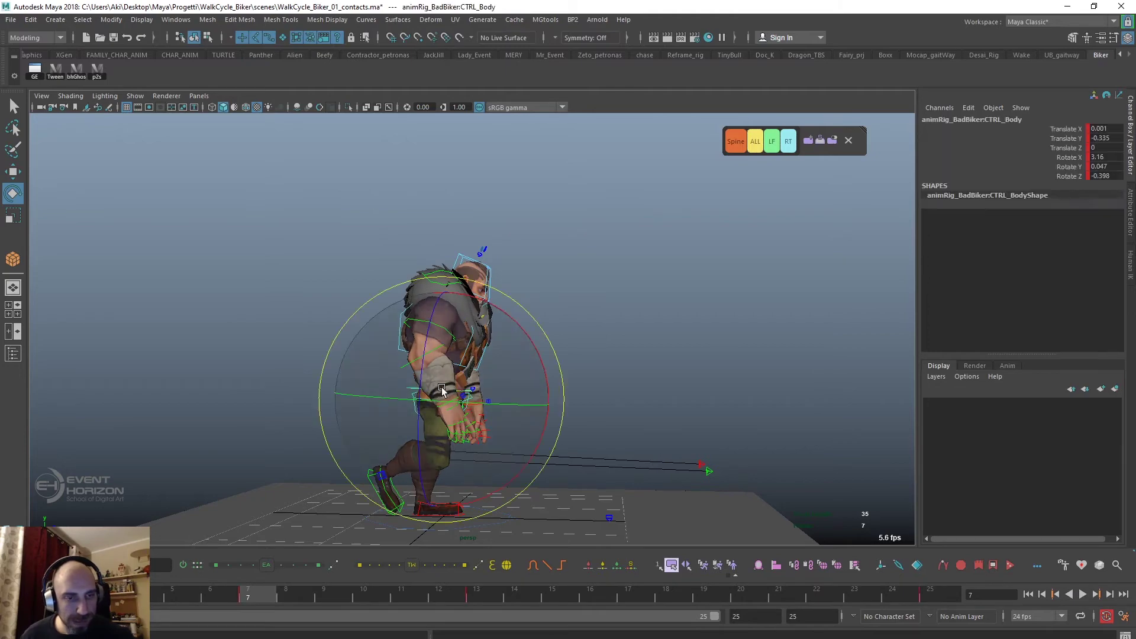
Move CTRL_Body up and right to Translate X 0.556, Y -0.295, then key it
{"action": "key", "text": "w"}
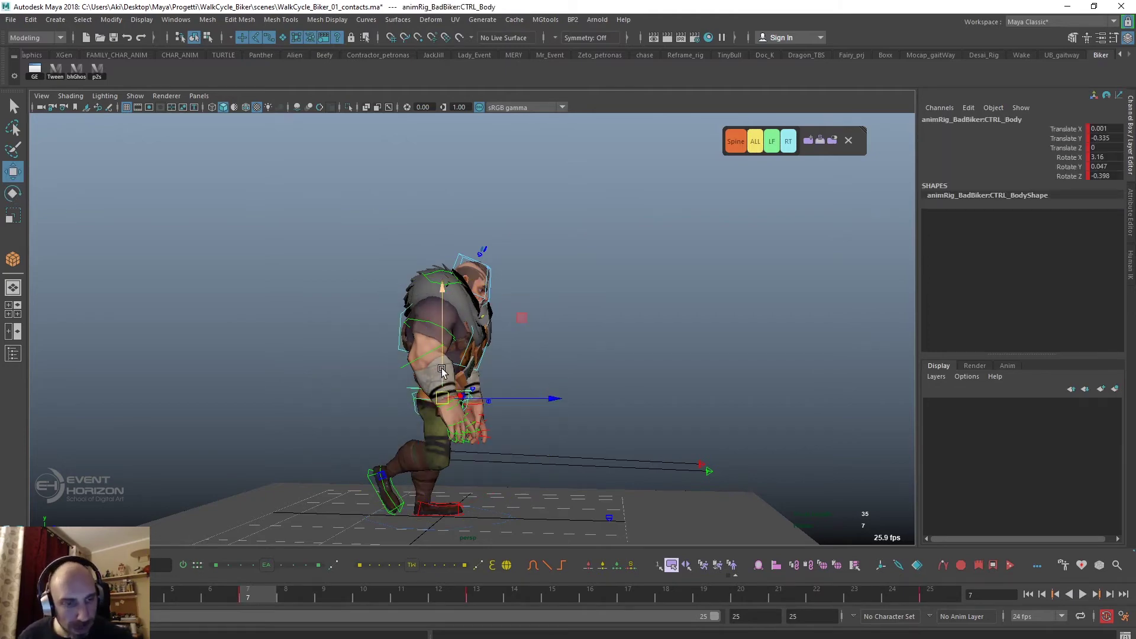
{"action": "left_click_drag", "start_coordinate": [443, 371], "coordinate": [443, 370]}
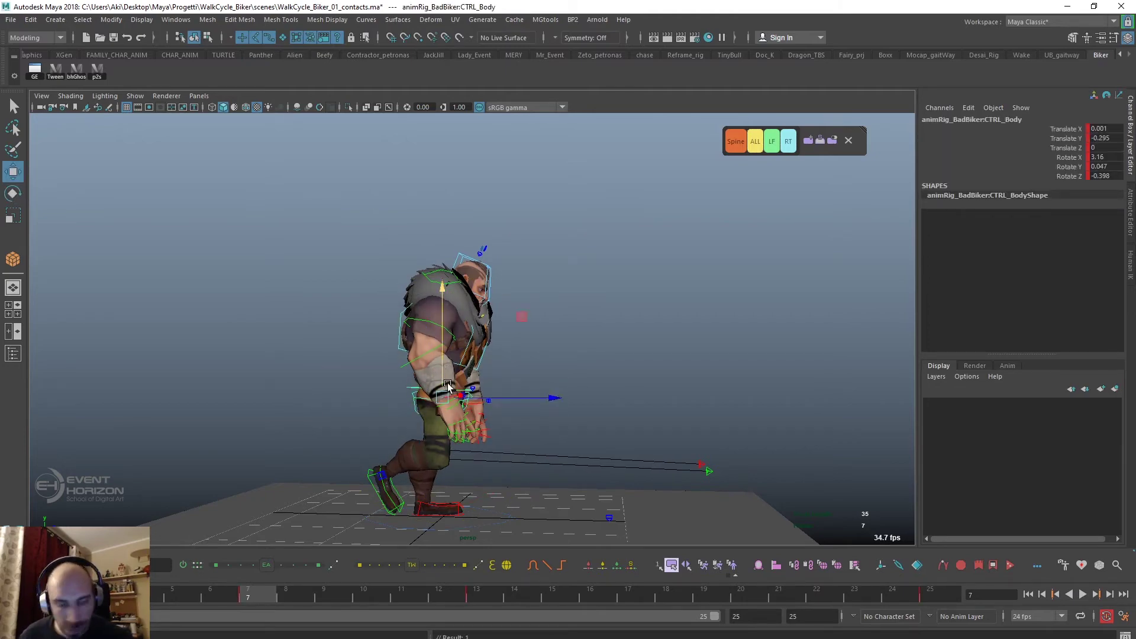
{"action": "mouse_move", "coordinate": [598, 456]}
{"action": "left_mouse_down", "text": "alt"}
{"action": "mouse_move", "coordinate": [469, 449]}
{"action": "mouse_move", "coordinate": [519, 438]}
{"action": "left_mouse_up", "text": "alt"}
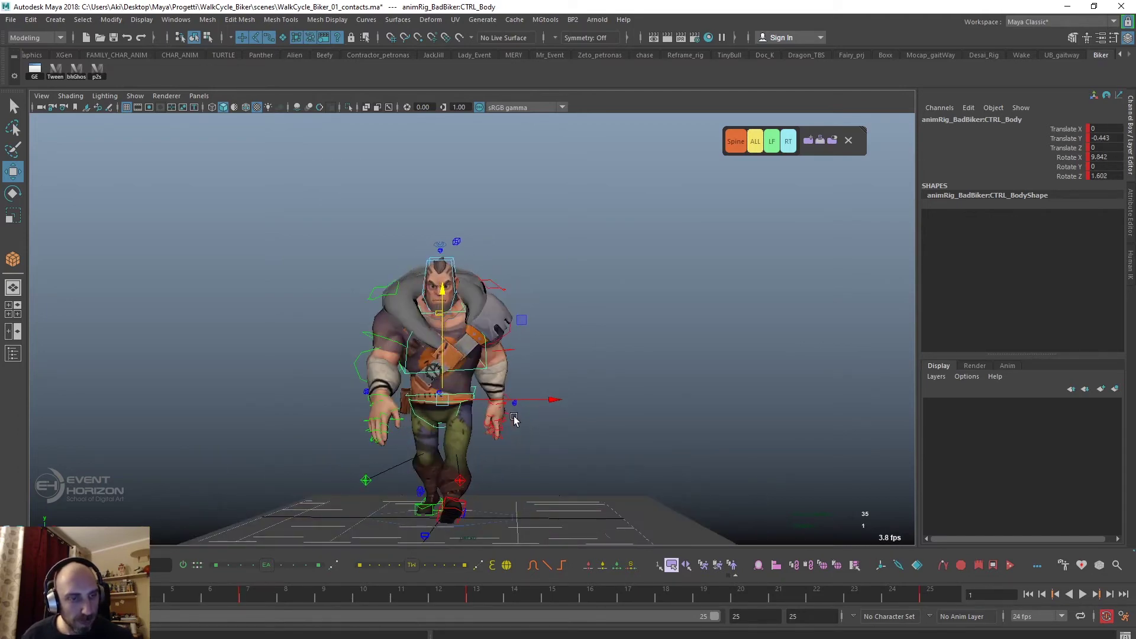
{"action": "left_click_drag", "start_coordinate": [515, 400], "coordinate": [523, 403]}
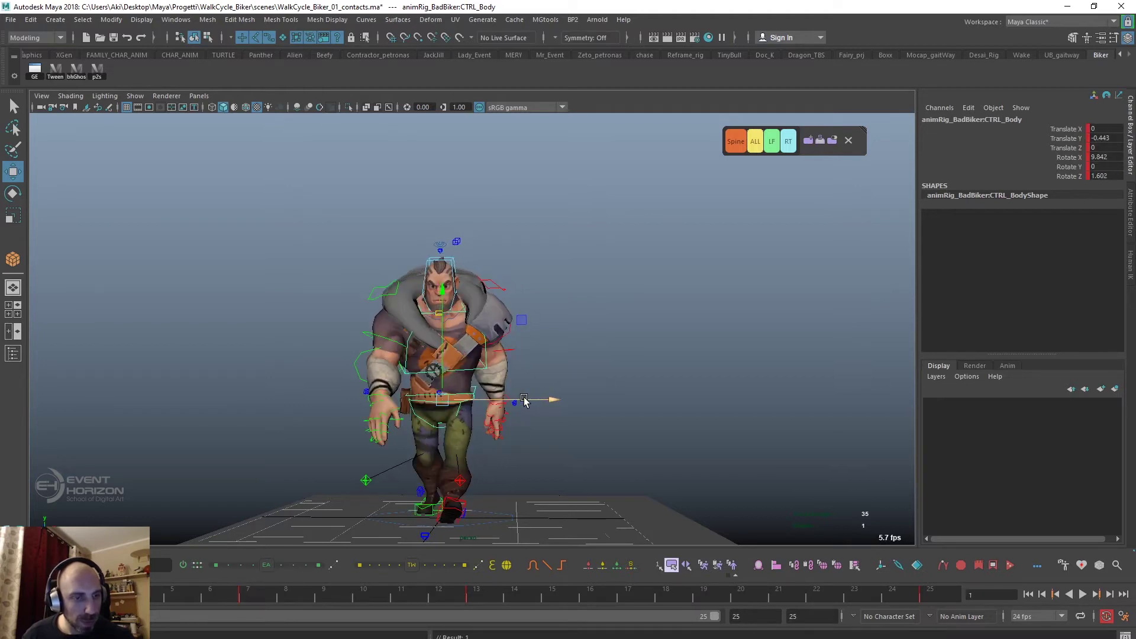
{"action": "left_click_drag", "start_coordinate": [493, 417], "coordinate": [466, 432], "text": "alt"}
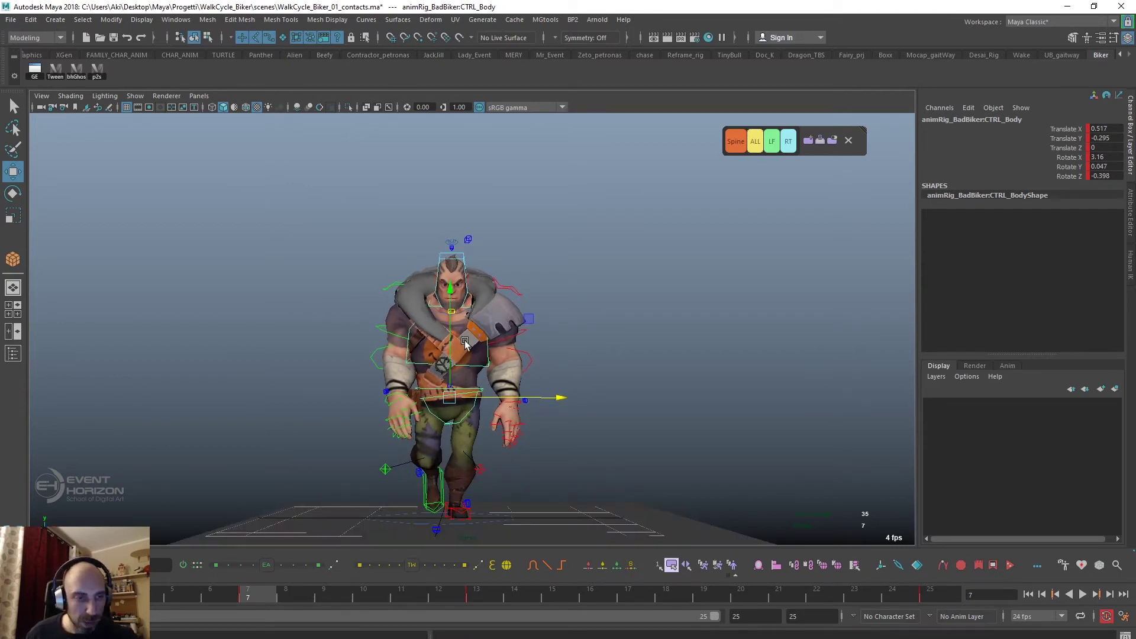
{"action": "left_click_drag", "start_coordinate": [503, 398], "coordinate": [504, 401]}
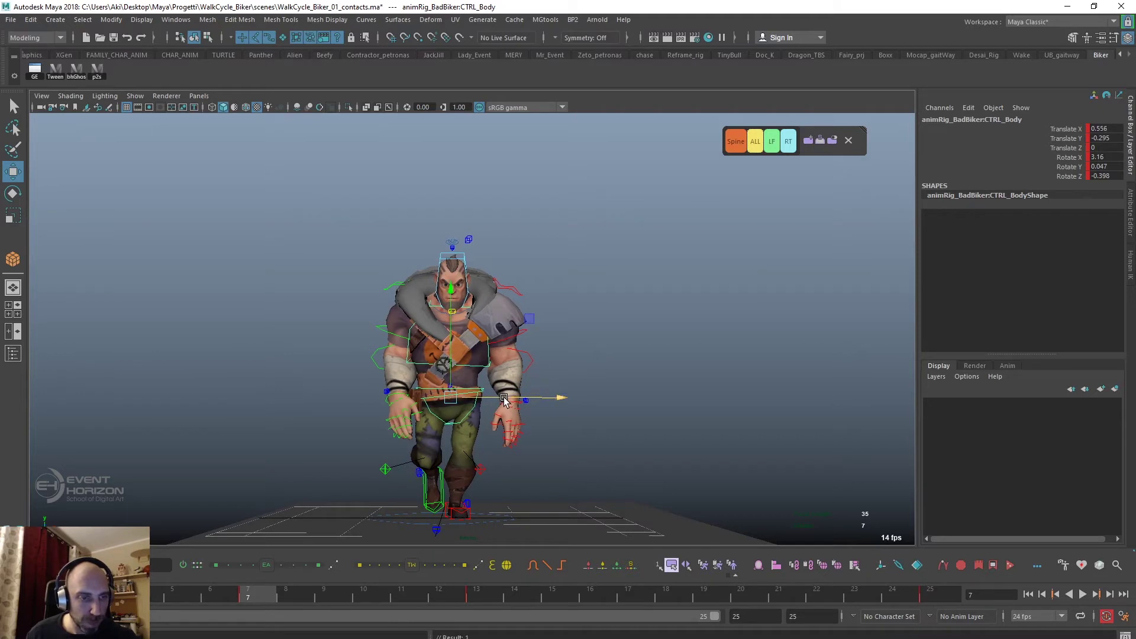
{"action": "key", "text": "s"}
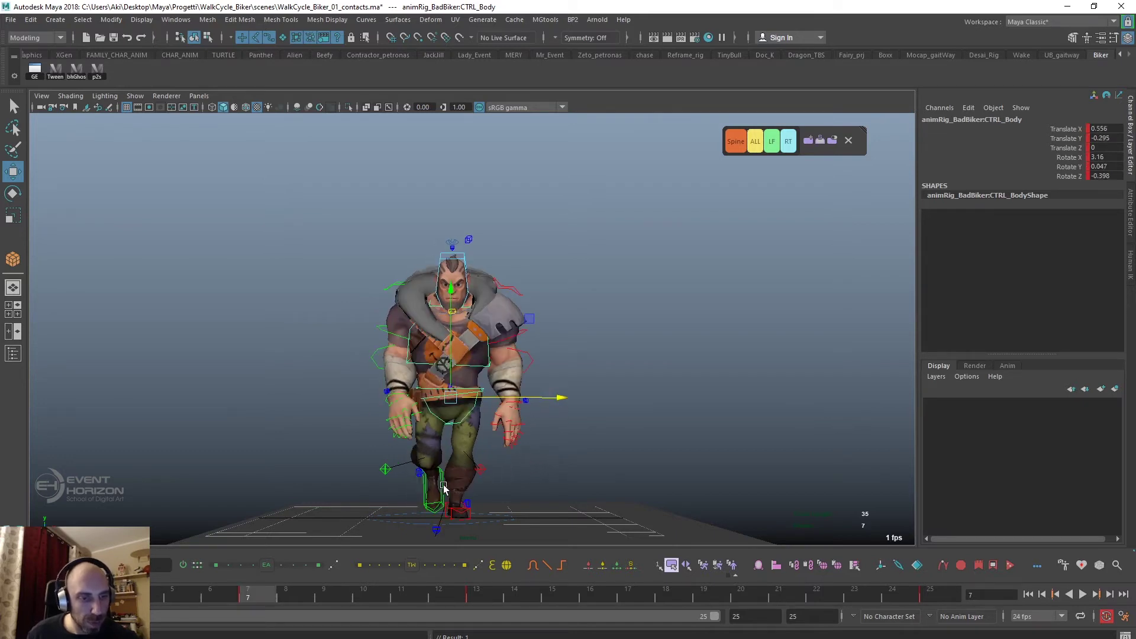
Rotate CTRL_R_Foot to Rotate Y -18.47 at frame 7
{"action": "left_click", "coordinate": [440, 478]}
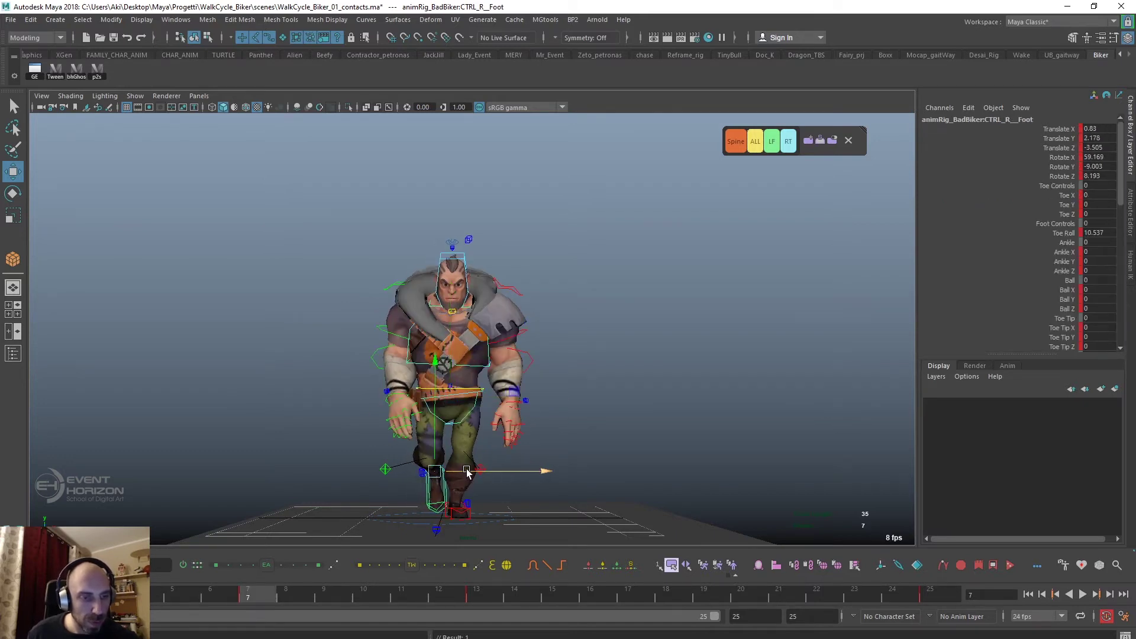
{"action": "key", "text": "e"}
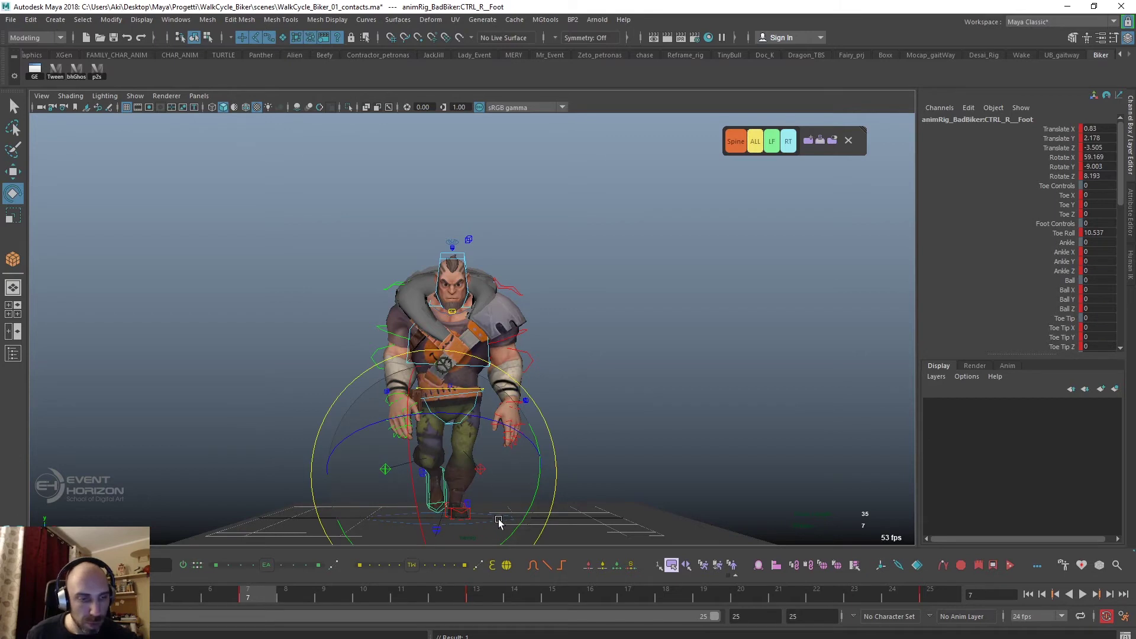
{"action": "left_click_drag", "start_coordinate": [501, 531], "coordinate": [489, 531]}
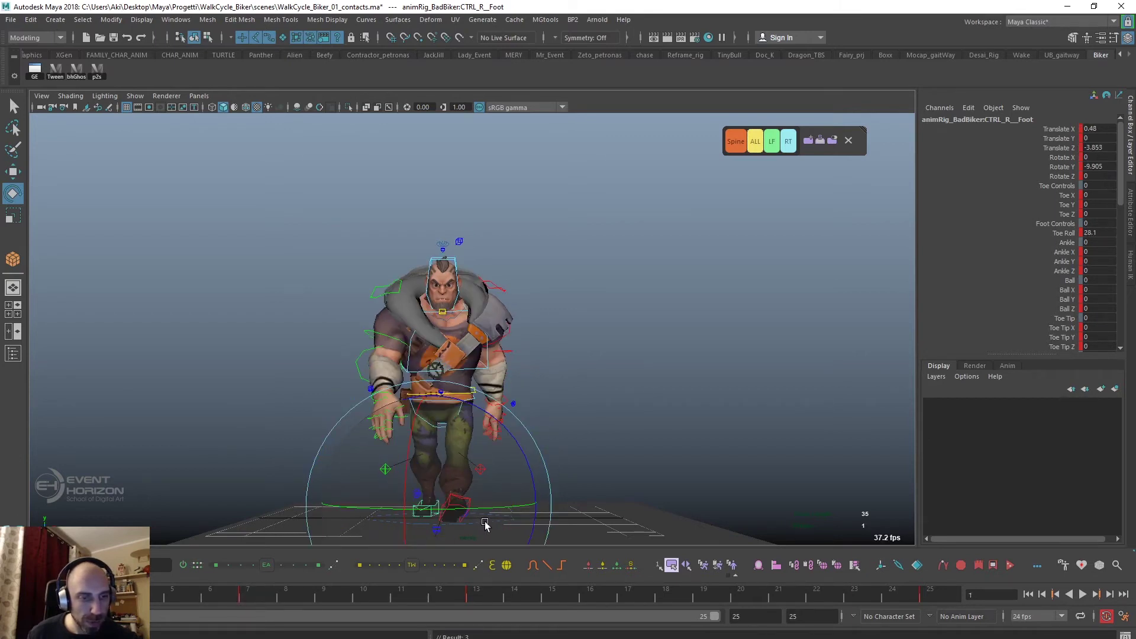
Flip between frames 1 and 7 to compare the foot, ending on frame 1
{"action": "key", "text": "comma"}
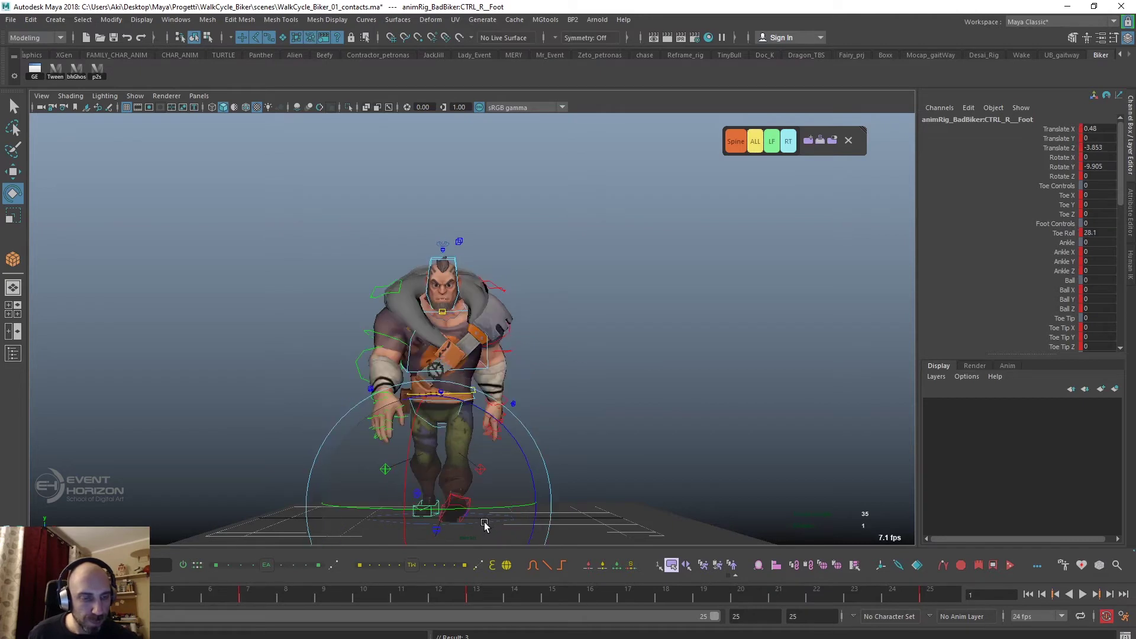
{"action": "key", "text": "period"}
{"action": "key", "text": "comma"}
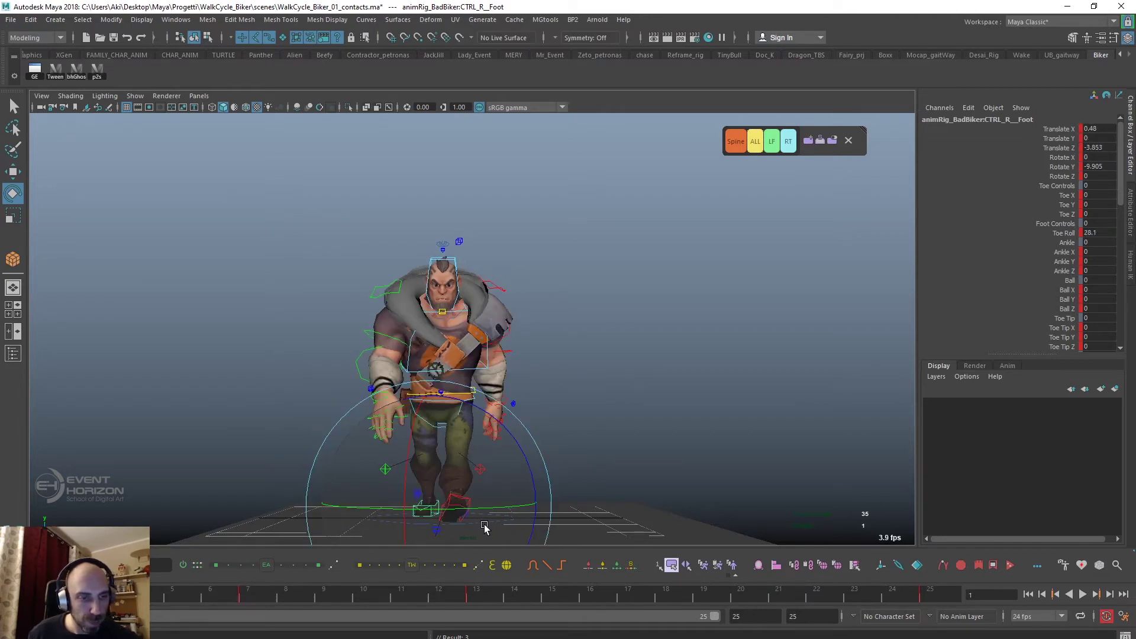
{"action": "key", "text": "period"}
{"action": "key", "text": "comma"}
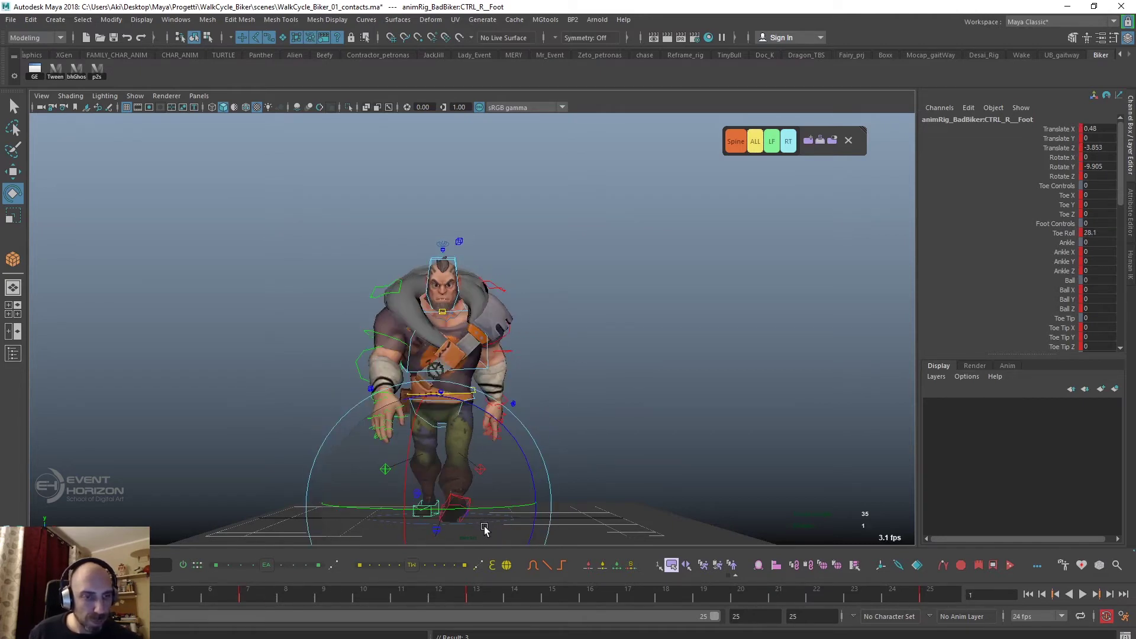
At frame 7, swing the right arm by rotating CTRL_FK_R_Shoulder on X
{"action": "left_click", "coordinate": [513, 345]}
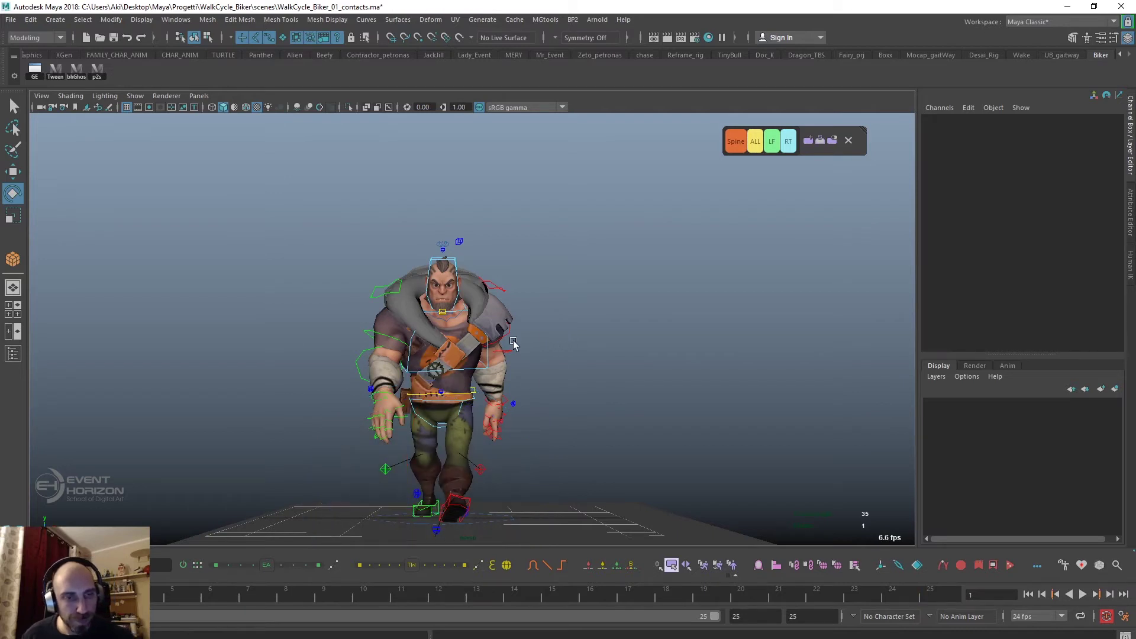
{"action": "left_click", "coordinate": [388, 364]}
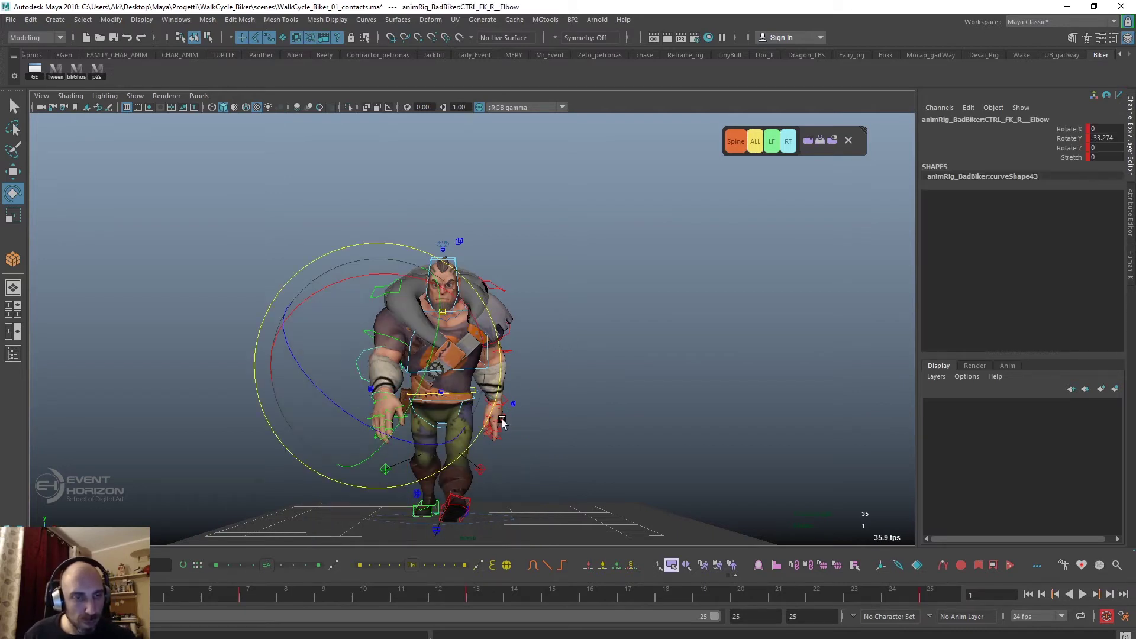
{"action": "key", "text": "period"}
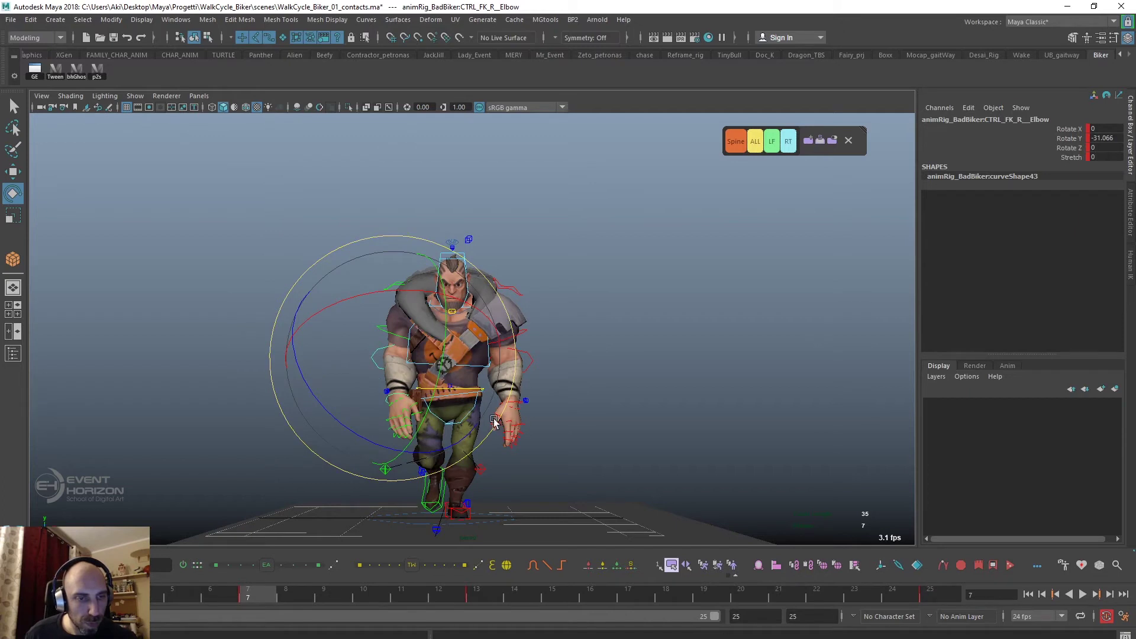
{"action": "left_click", "coordinate": [589, 363]}
{"action": "left_click", "coordinate": [460, 316]}
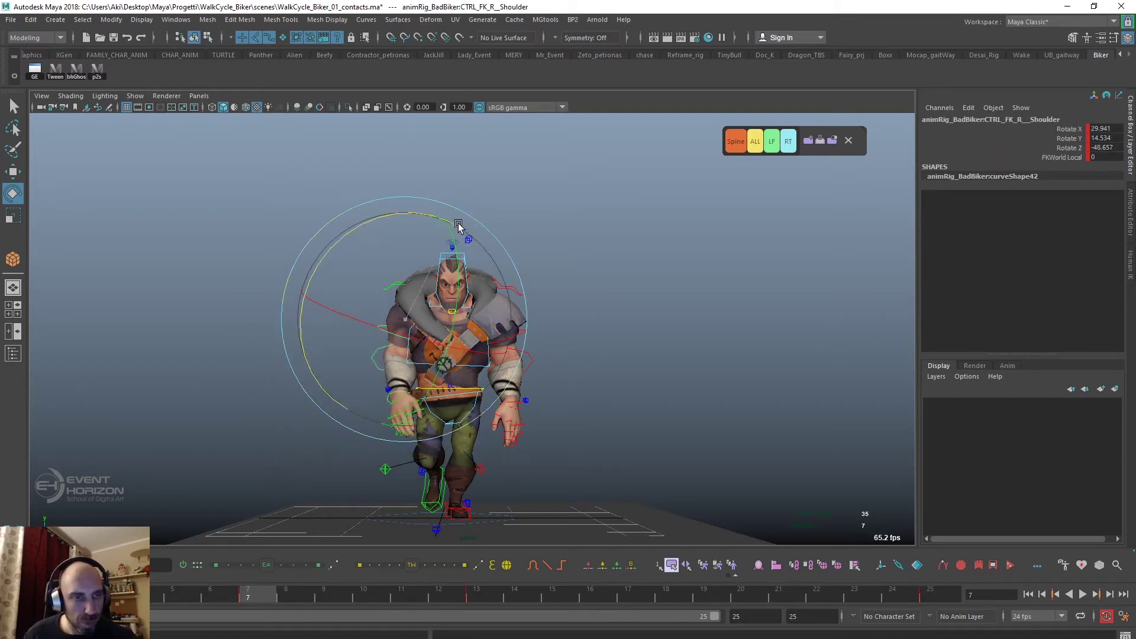
{"action": "left_click_drag", "start_coordinate": [467, 237], "coordinate": [471, 245]}
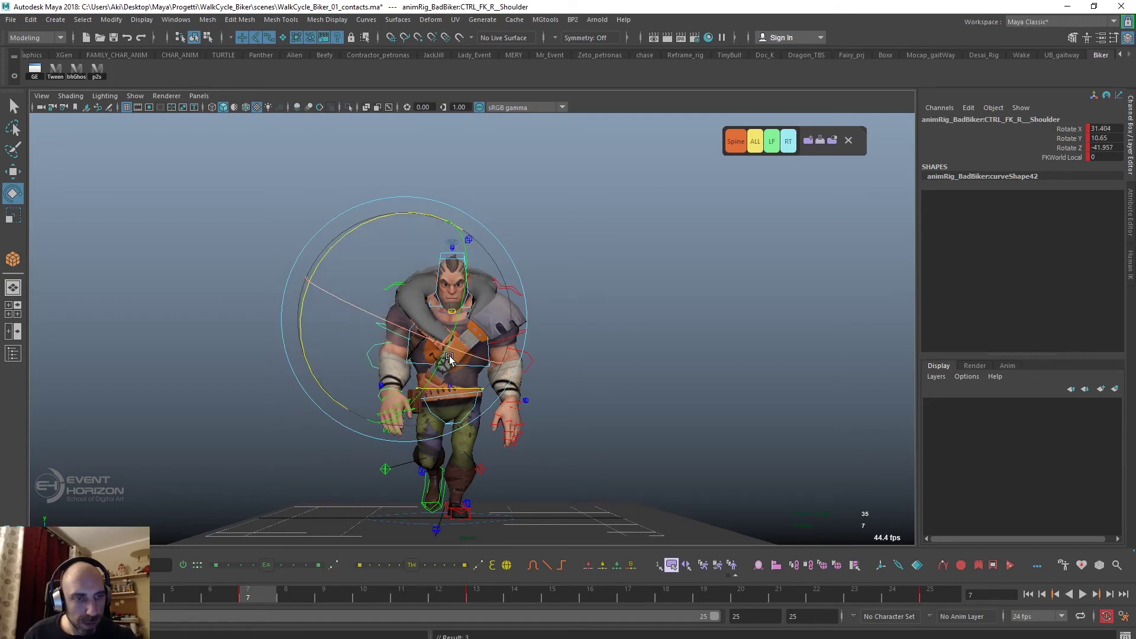
{"action": "mouse_move", "coordinate": [441, 370]}
{"action": "left_mouse_down"}
{"action": "mouse_move", "coordinate": [462, 362]}
{"action": "mouse_move", "coordinate": [517, 448]}
{"action": "left_mouse_up"}
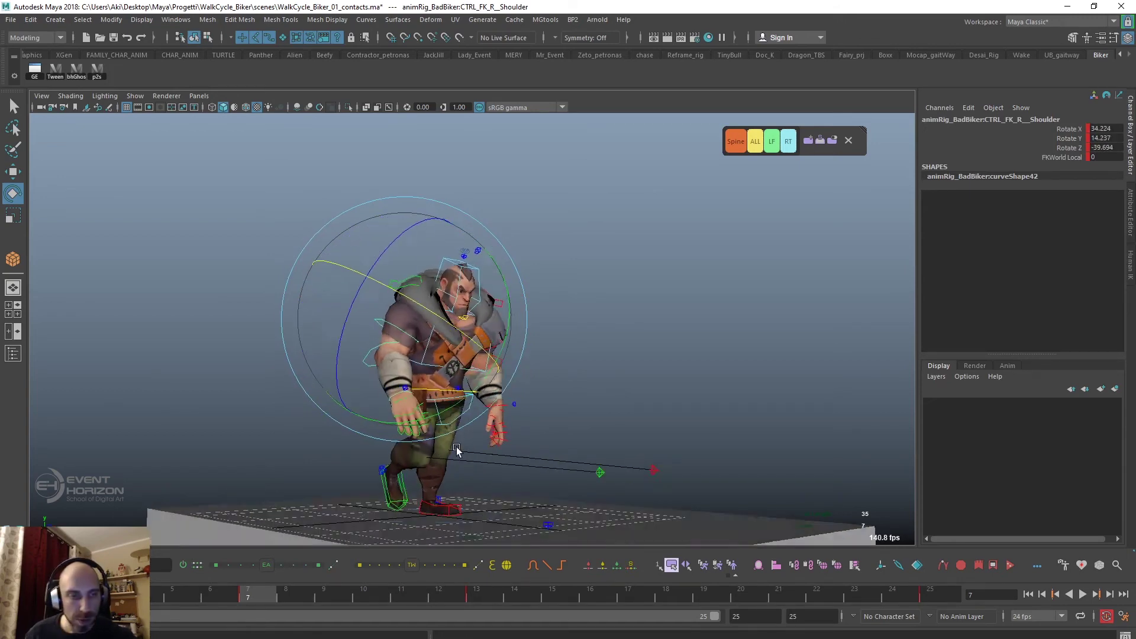
Flip between neighbouring key poses and frame 7 to compare the arm
{"action": "key", "text": "alt+period"}
{"action": "key", "text": "alt+comma"}
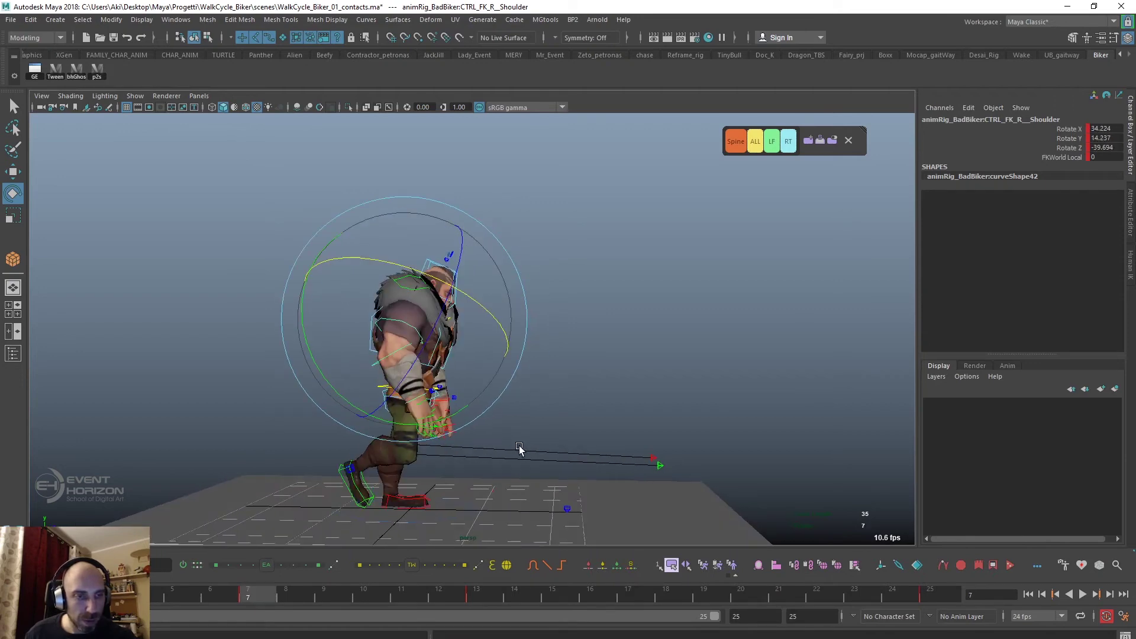
{"action": "key", "text": "alt+period"}
{"action": "key", "text": "alt+comma"}
Check the right elbow, then rotate the shoulder back to Rotate X 28.69
{"action": "left_click", "coordinate": [513, 415]}
{"action": "left_click", "coordinate": [385, 354]}
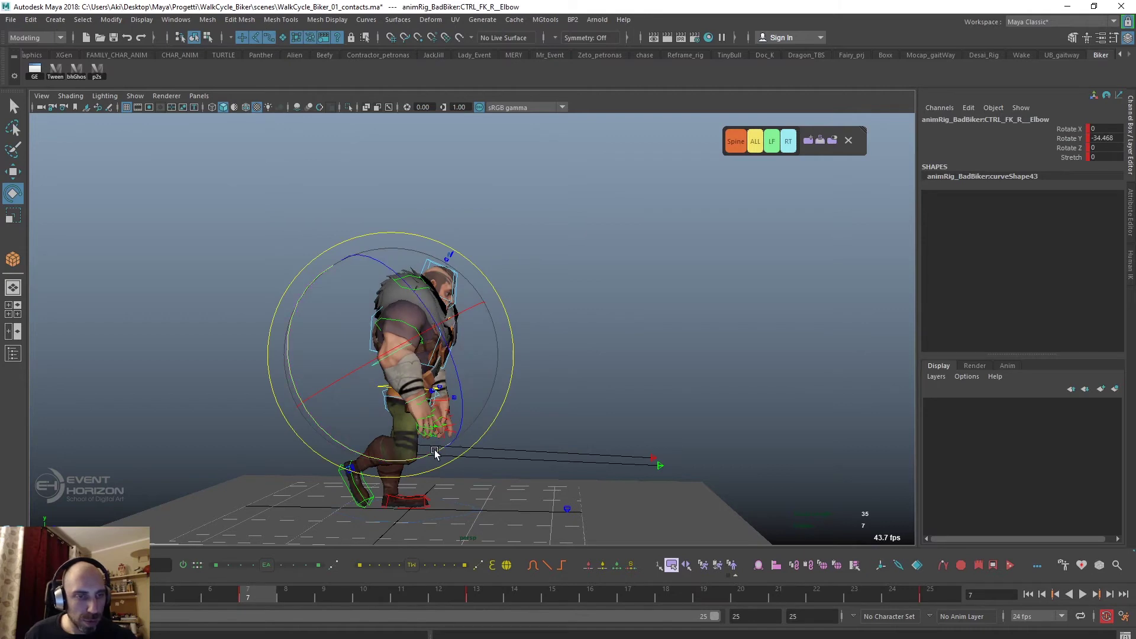
{"action": "left_click", "coordinate": [519, 399]}
{"action": "left_click", "coordinate": [460, 342]}
{"action": "left_click_drag", "start_coordinate": [460, 342], "coordinate": [482, 317]}
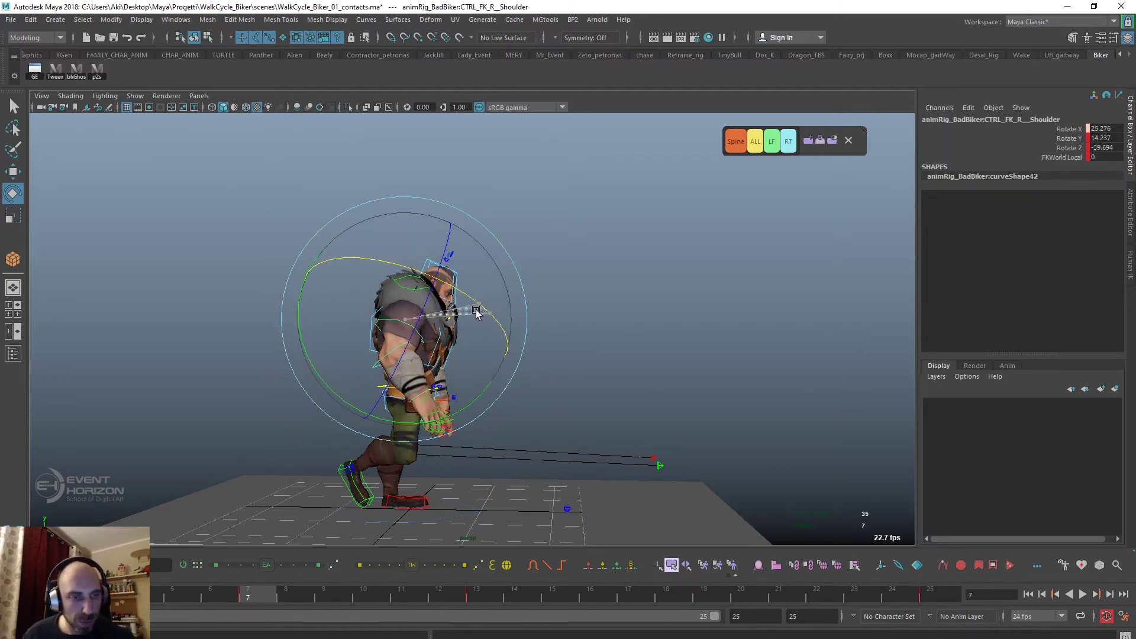
Orbit to face the character, play the walk, and select the right wrist control
{"action": "left_click_drag", "start_coordinate": [535, 428], "coordinate": [452, 437], "text": "alt"}
{"action": "key", "text": "alt+v"}
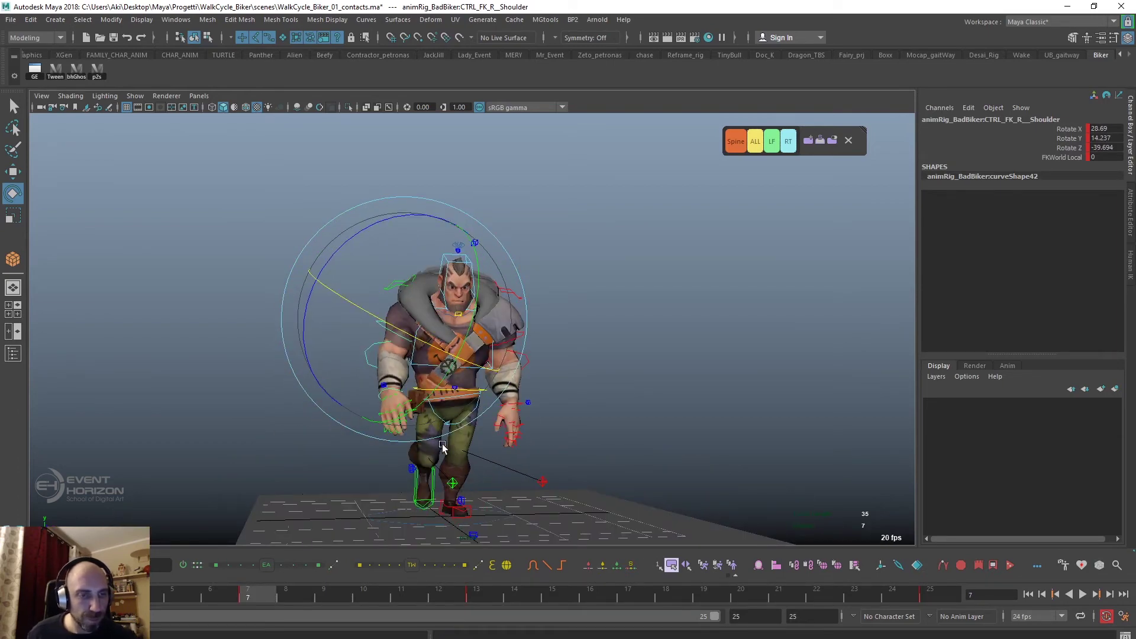
{"action": "left_click", "coordinate": [562, 364]}
{"action": "left_click", "coordinate": [390, 390]}
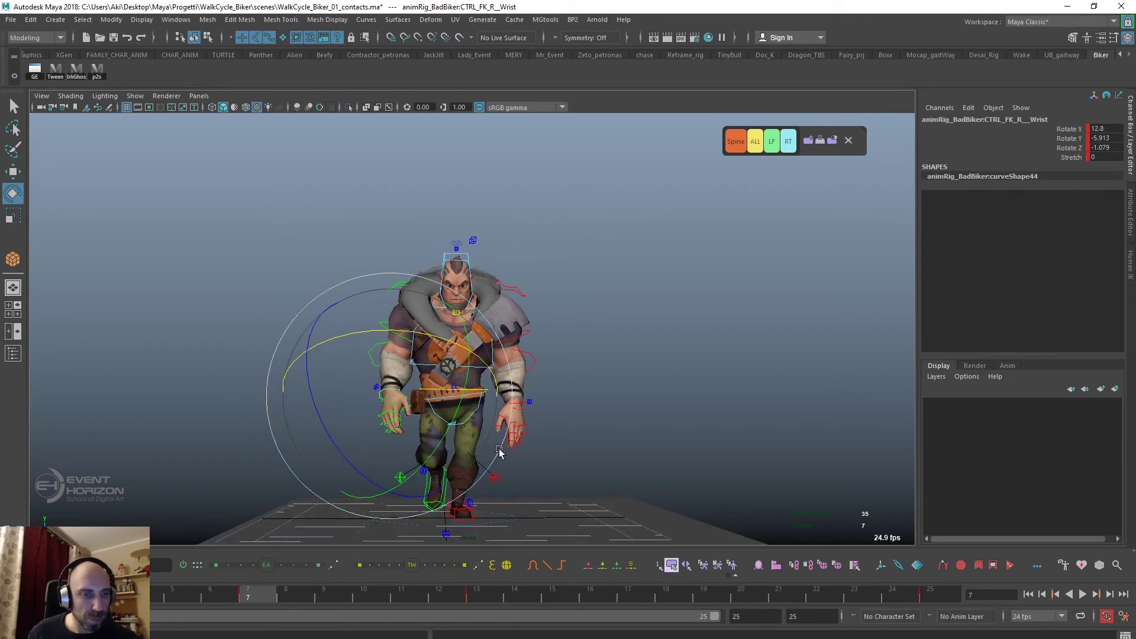
Flip between the frame 7 and 13 key poses, then play the walk from a three-quarter view
{"action": "key", "text": "alt+period"}
{"action": "key", "text": "alt+comma"}
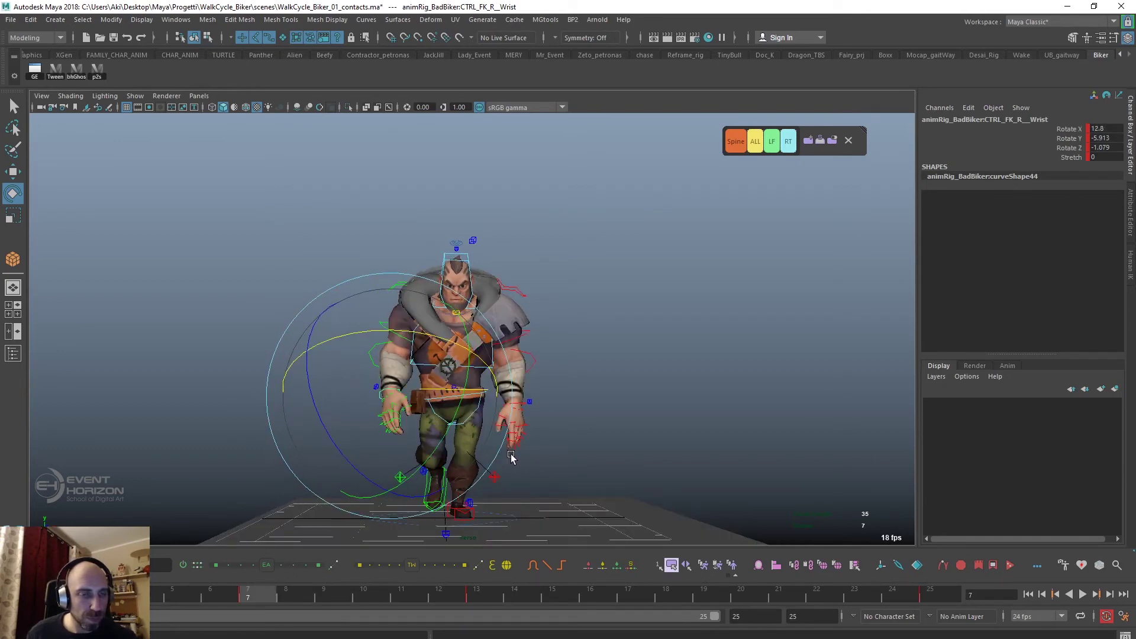
{"action": "key", "text": "period"}
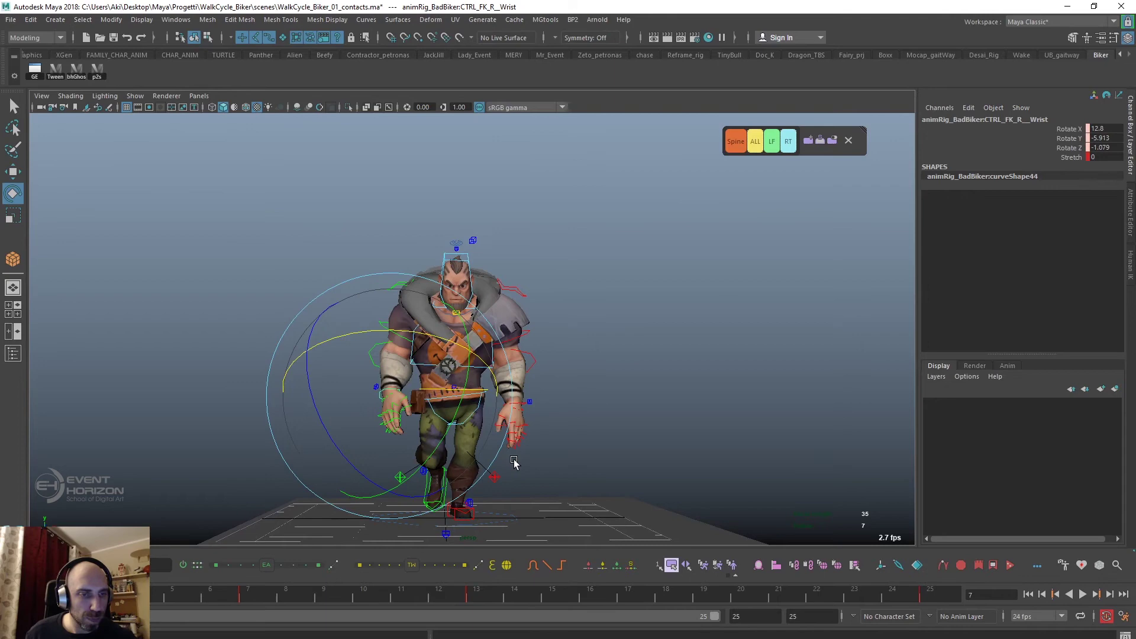
{"action": "key", "text": "period"}
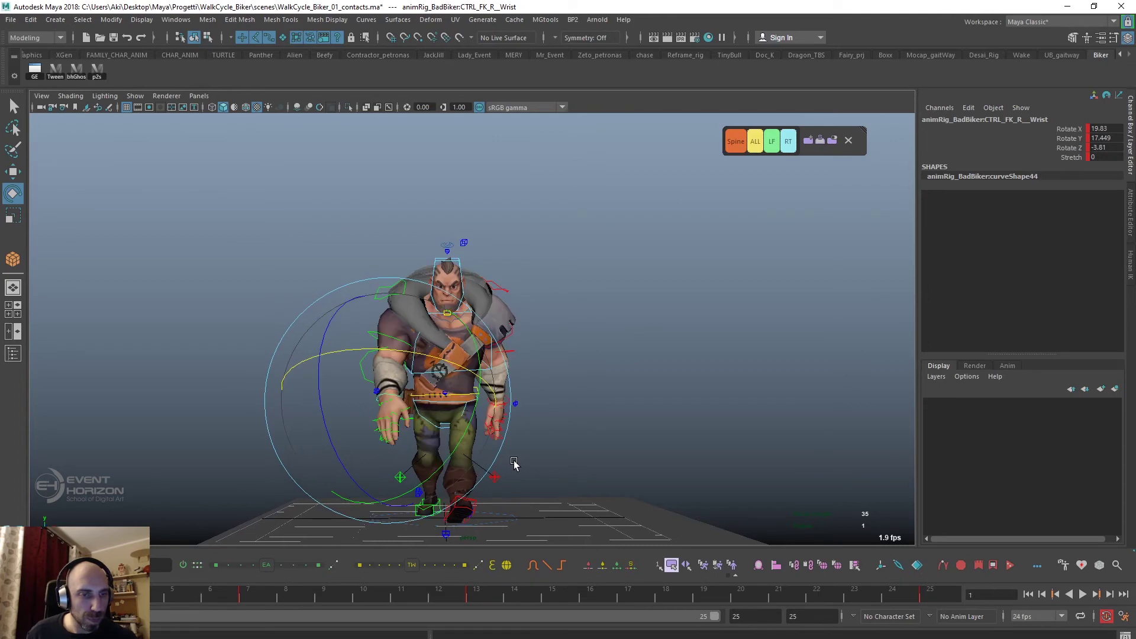
{"action": "key", "text": "comma"}
{"action": "key", "text": "period"}
{"action": "key", "text": "period"}
{"action": "key", "text": "period"}
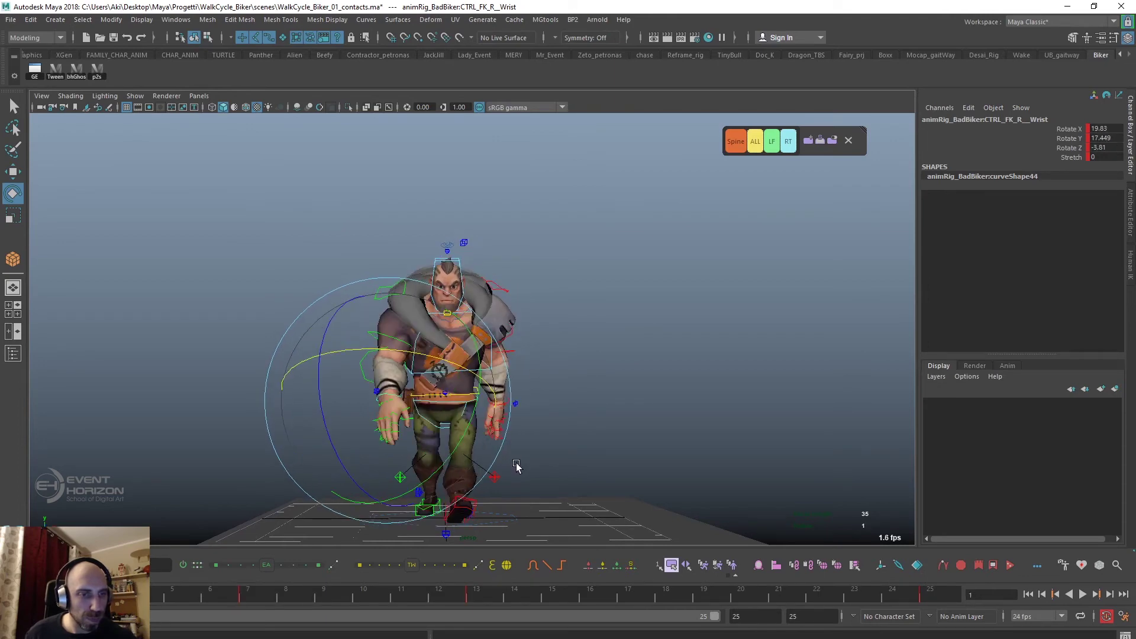
{"action": "key", "text": "period"}
{"action": "key", "text": "period"}
{"action": "key", "text": "period"}
{"action": "key", "text": "period"}
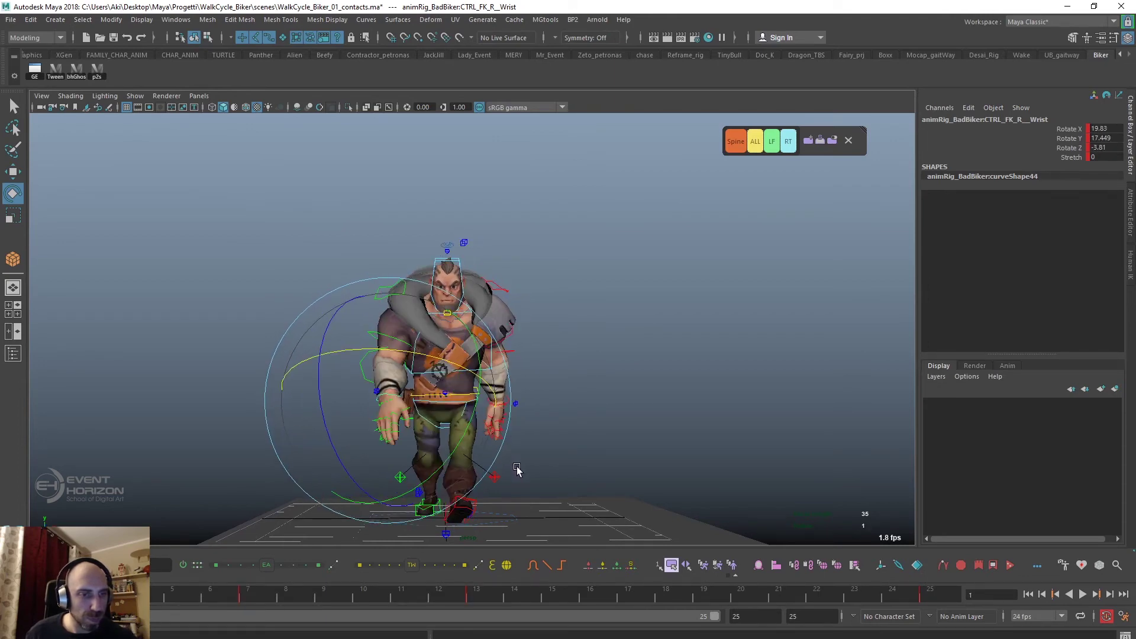
{"action": "key", "text": "comma"}
{"action": "key", "text": "period"}
{"action": "key", "text": "comma"}
{"action": "key", "text": "period"}
{"action": "key", "text": "comma"}
{"action": "key", "text": "period"}
{"action": "key", "text": "alt+v"}
{"action": "left_click_drag", "start_coordinate": [524, 464], "coordinate": [492, 419], "text": "alt"}
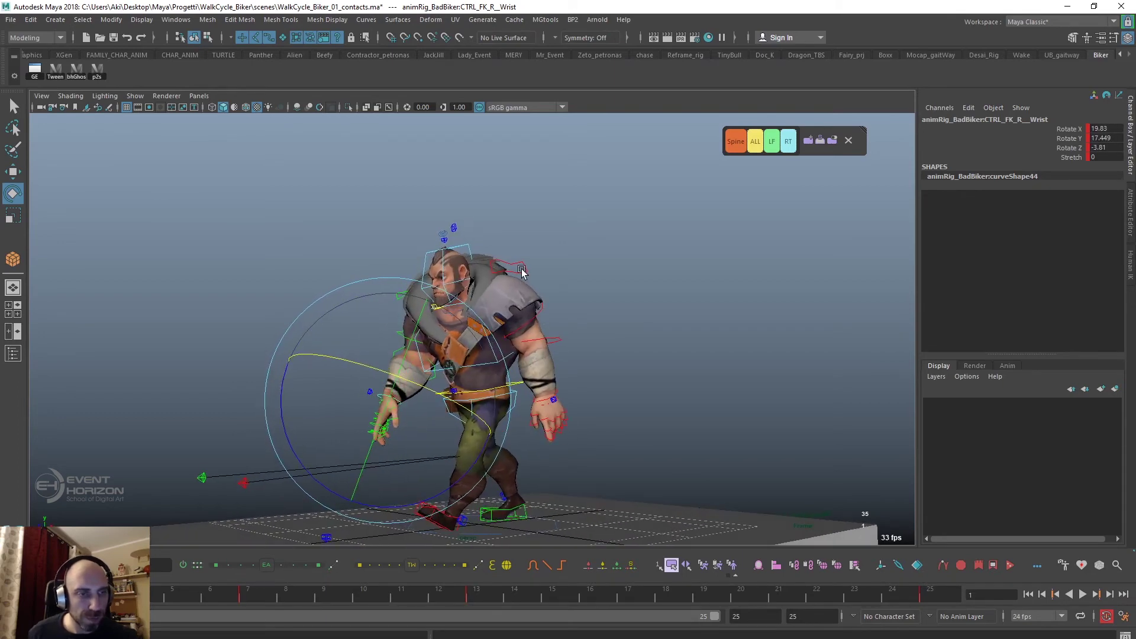
Select the left shoulder and wrist, step through frames 5, 6 and 7, then view in profile
{"action": "left_click", "coordinate": [545, 338]}
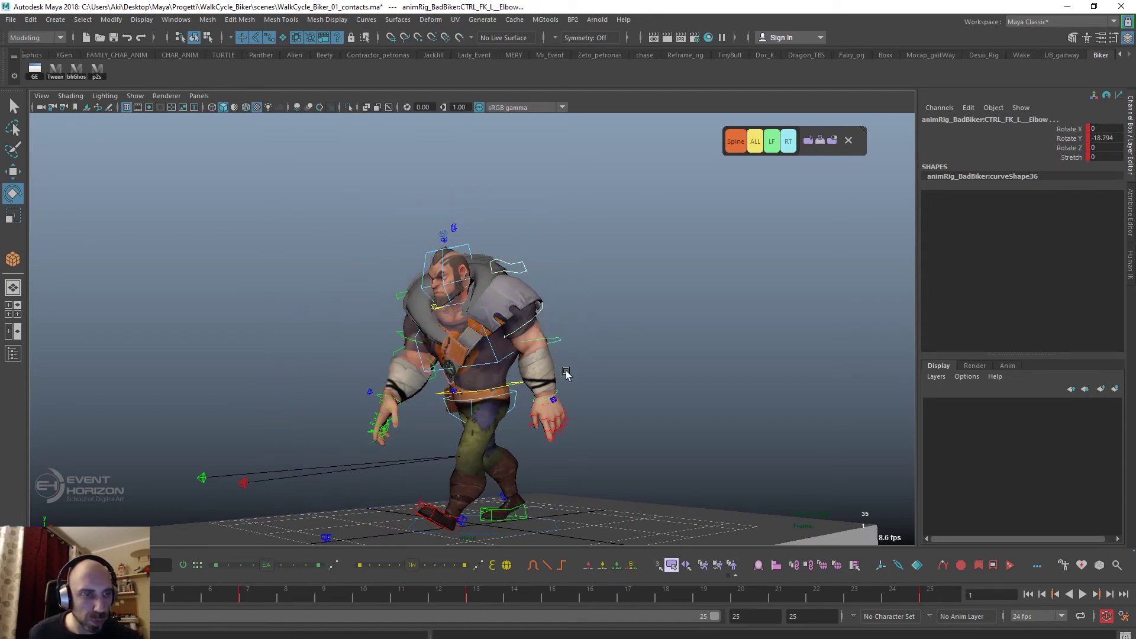
{"action": "left_click", "coordinate": [558, 393]}
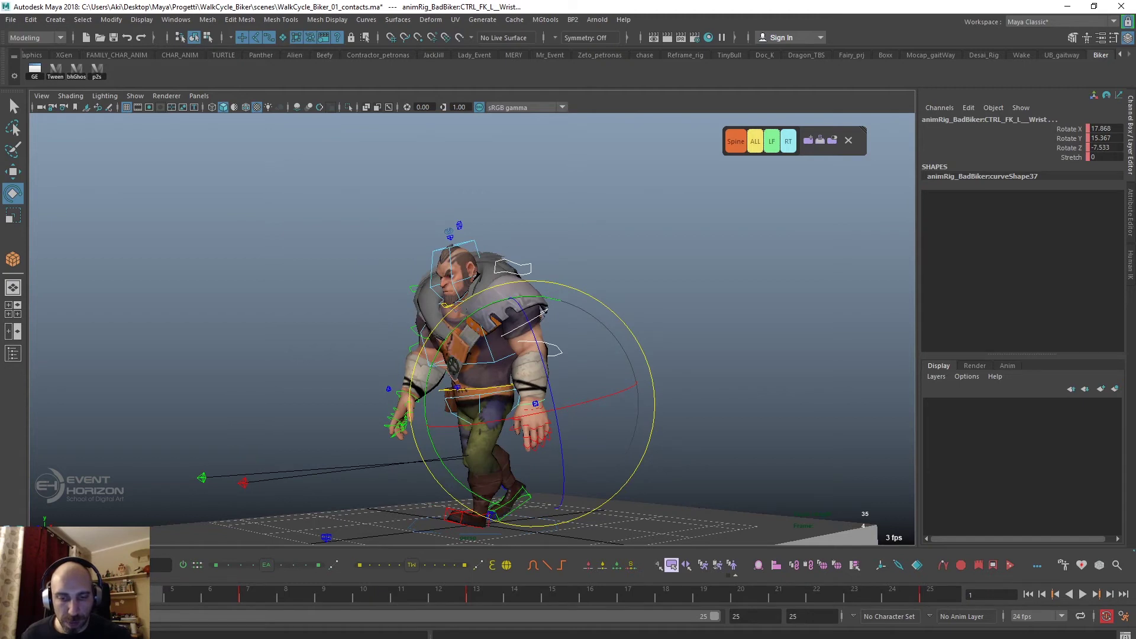
{"action": "left_click", "coordinate": [176, 596]}
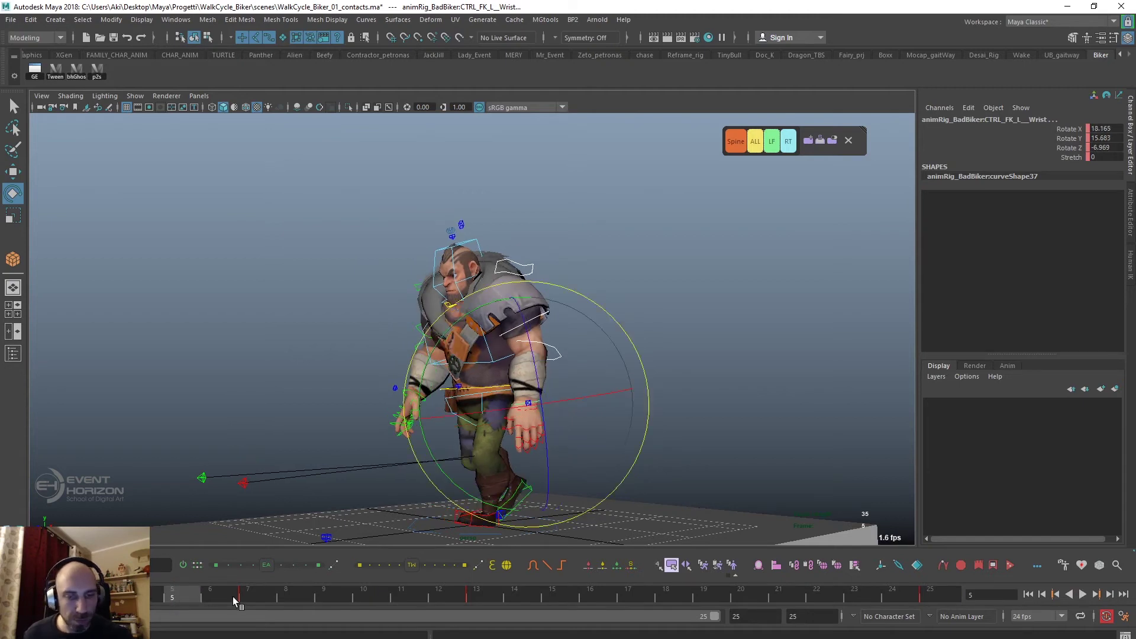
{"action": "left_click", "coordinate": [247, 596]}
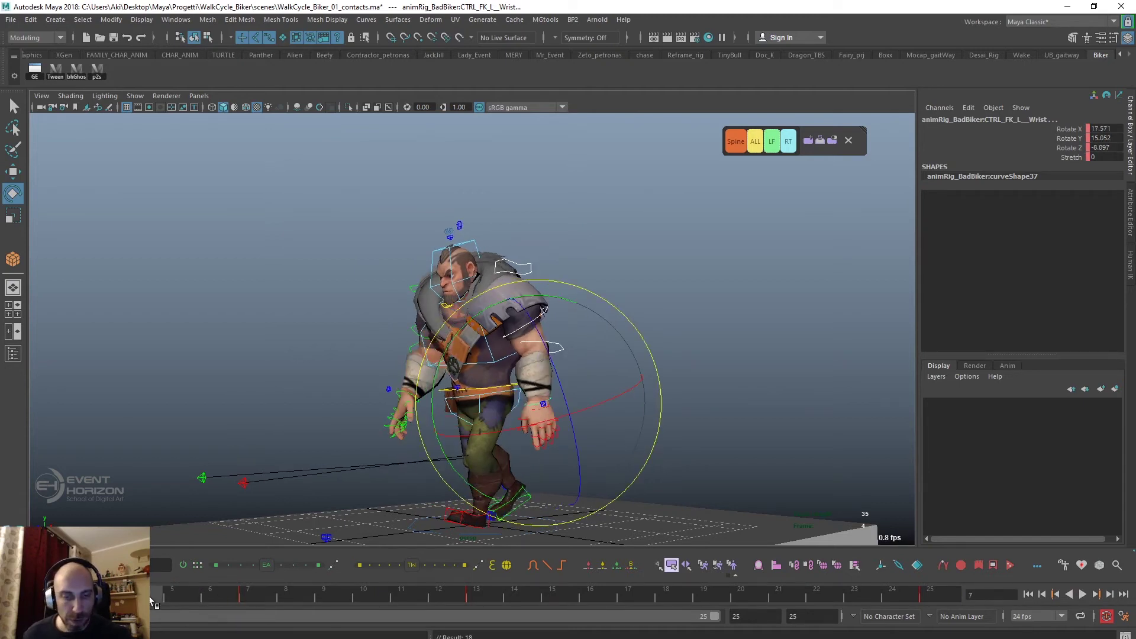
{"action": "left_click_drag", "start_coordinate": [151, 598], "coordinate": [211, 598]}
{"action": "left_click", "coordinate": [245, 598]}
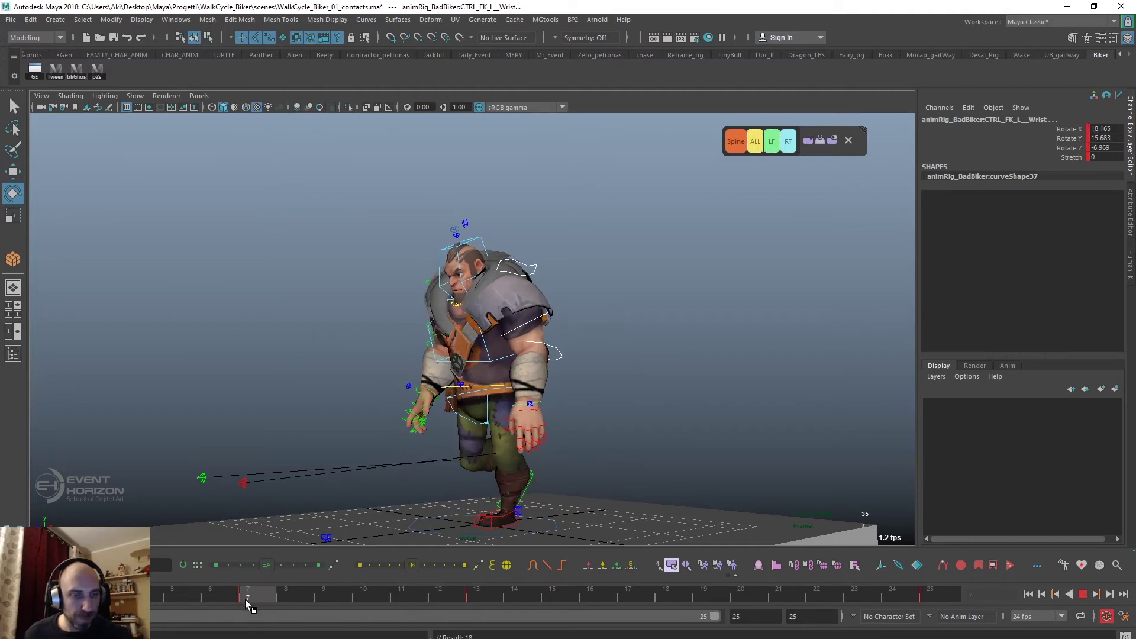
{"action": "mouse_move", "coordinate": [540, 489]}
{"action": "left_mouse_down", "text": "alt"}
{"action": "mouse_move", "coordinate": [527, 488]}
{"action": "mouse_move", "coordinate": [697, 418]}
{"action": "left_mouse_up", "text": "alt"}
Rotate CTRL_FK_L_Shoulder and bend CTRL_FK_L_Elbow at frame 7
{"action": "left_click", "coordinate": [639, 375]}
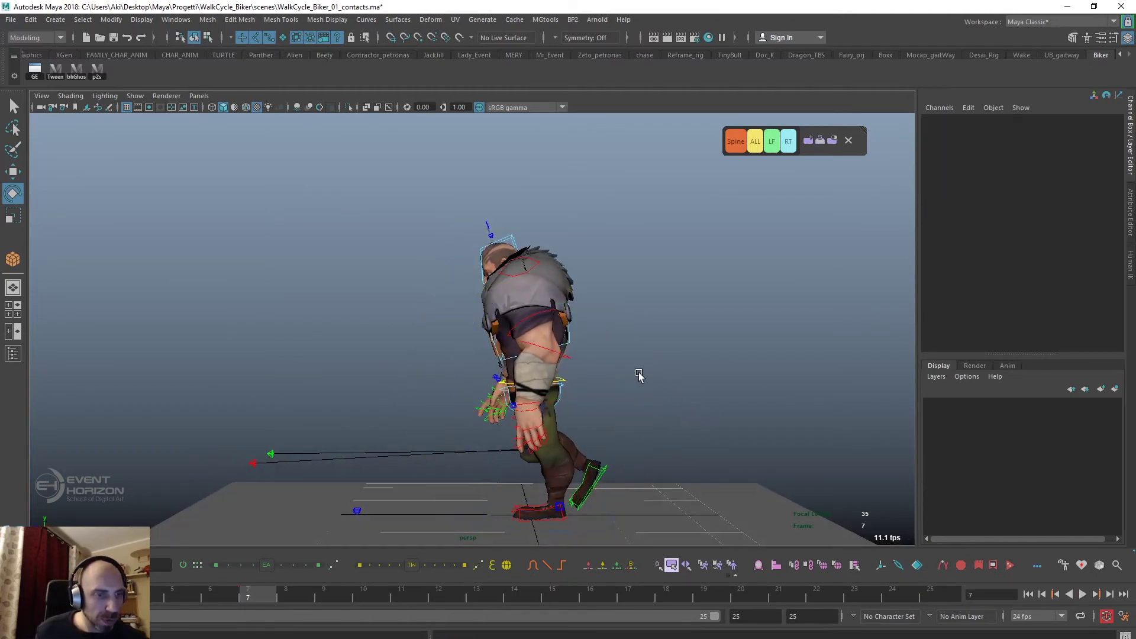
{"action": "left_click", "coordinate": [549, 310]}
{"action": "mouse_move", "coordinate": [585, 334]}
{"action": "left_mouse_down"}
{"action": "mouse_move", "coordinate": [632, 342]}
{"action": "mouse_move", "coordinate": [645, 402]}
{"action": "left_mouse_up"}
{"action": "left_click", "coordinate": [675, 348]}
{"action": "left_click", "coordinate": [586, 368]}
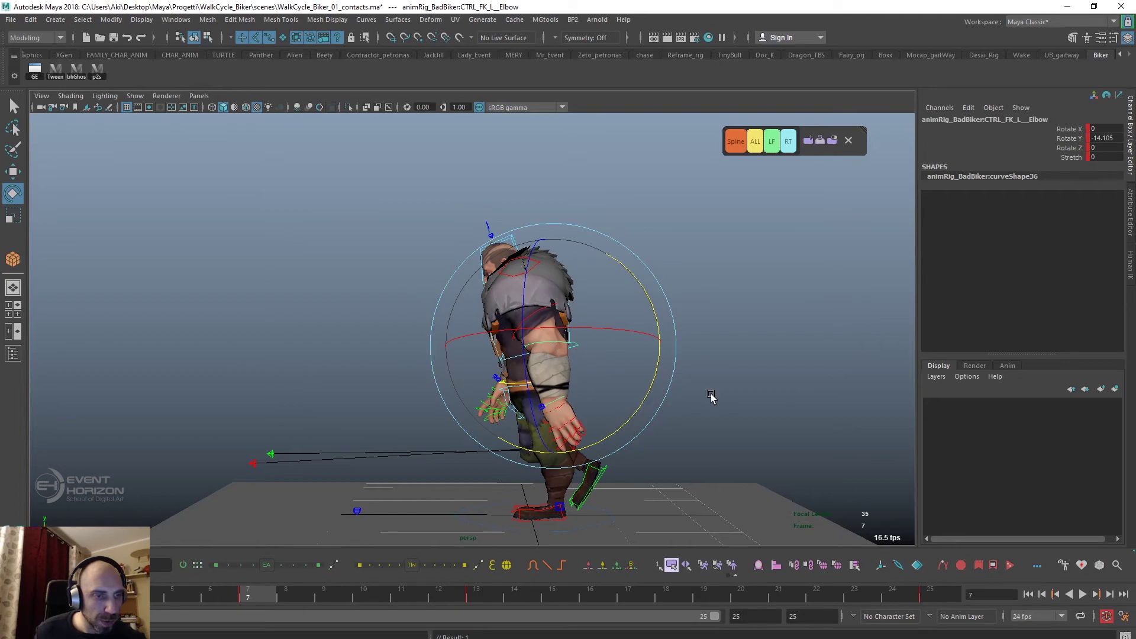
{"action": "left_click", "coordinate": [544, 313]}
{"action": "mouse_move", "coordinate": [544, 314]}
{"action": "left_mouse_down", "text": "alt"}
{"action": "mouse_move", "coordinate": [633, 406]}
{"action": "mouse_move", "coordinate": [651, 392]}
{"action": "left_mouse_up", "text": "alt"}
Swing the left arm further by rotating the shoulder around its X axis
{"action": "left_click_drag", "start_coordinate": [598, 343], "coordinate": [589, 352]}
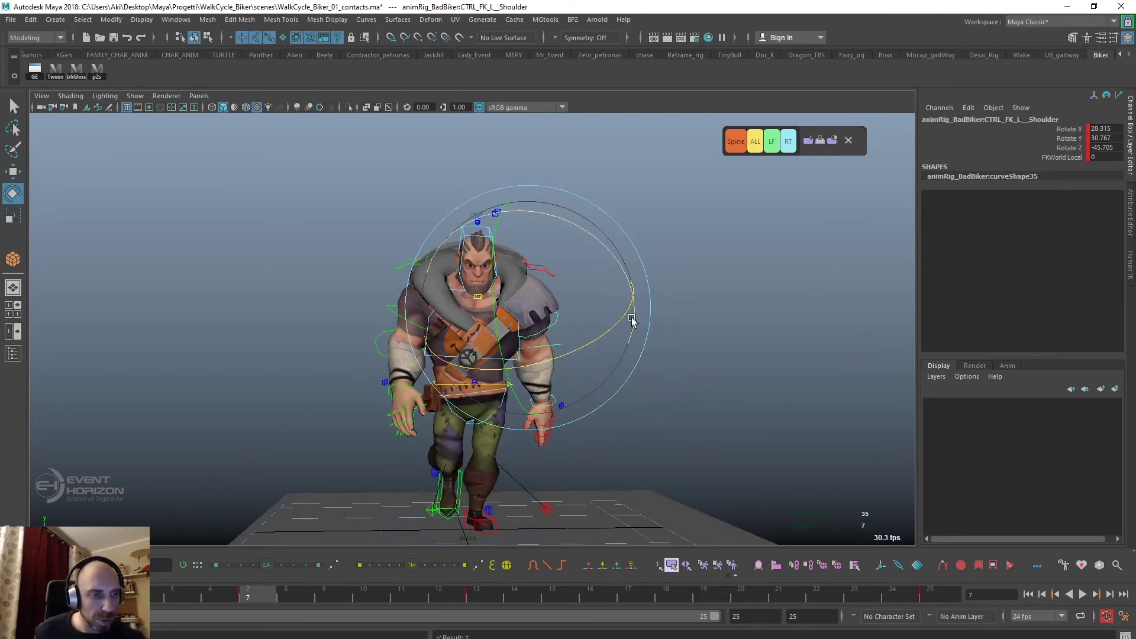
{"action": "mouse_move", "coordinate": [632, 320]}
{"action": "left_mouse_down"}
{"action": "mouse_move", "coordinate": [631, 330]}
{"action": "mouse_move", "coordinate": [613, 270]}
{"action": "left_mouse_up"}
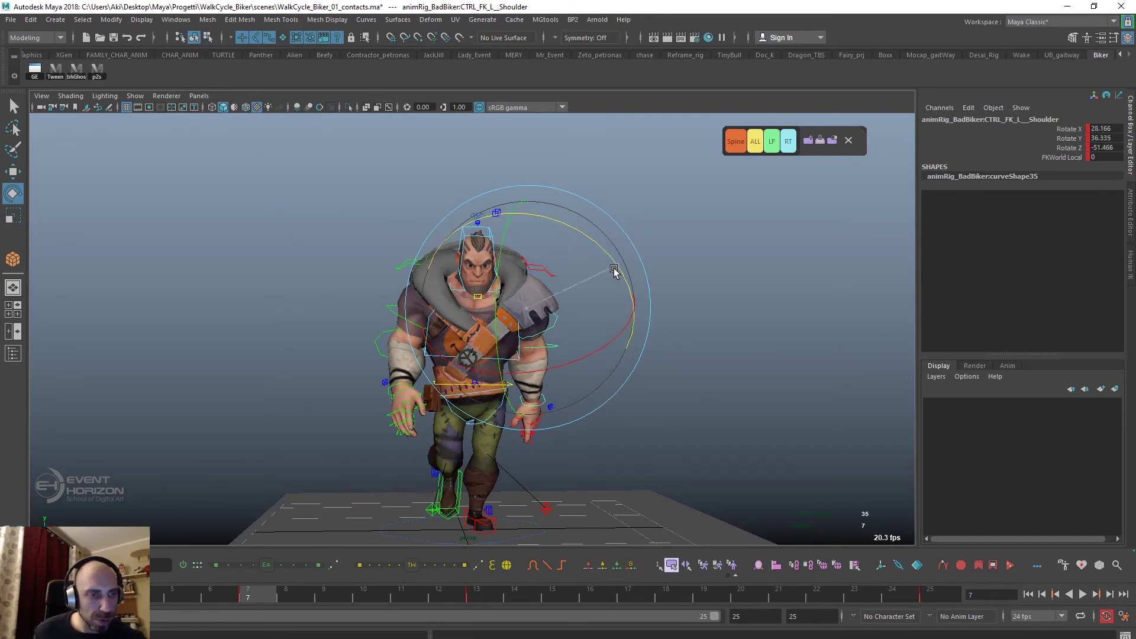
{"action": "mouse_move", "coordinate": [675, 418]}
{"action": "left_mouse_down", "text": "alt"}
{"action": "mouse_move", "coordinate": [538, 419]}
{"action": "mouse_move", "coordinate": [574, 400]}
{"action": "left_mouse_up", "text": "alt"}
{"action": "mouse_move", "coordinate": [617, 448]}
{"action": "left_mouse_down", "text": "alt"}
{"action": "mouse_move", "coordinate": [506, 471]}
{"action": "mouse_move", "coordinate": [514, 456]}
{"action": "left_mouse_up", "text": "alt"}
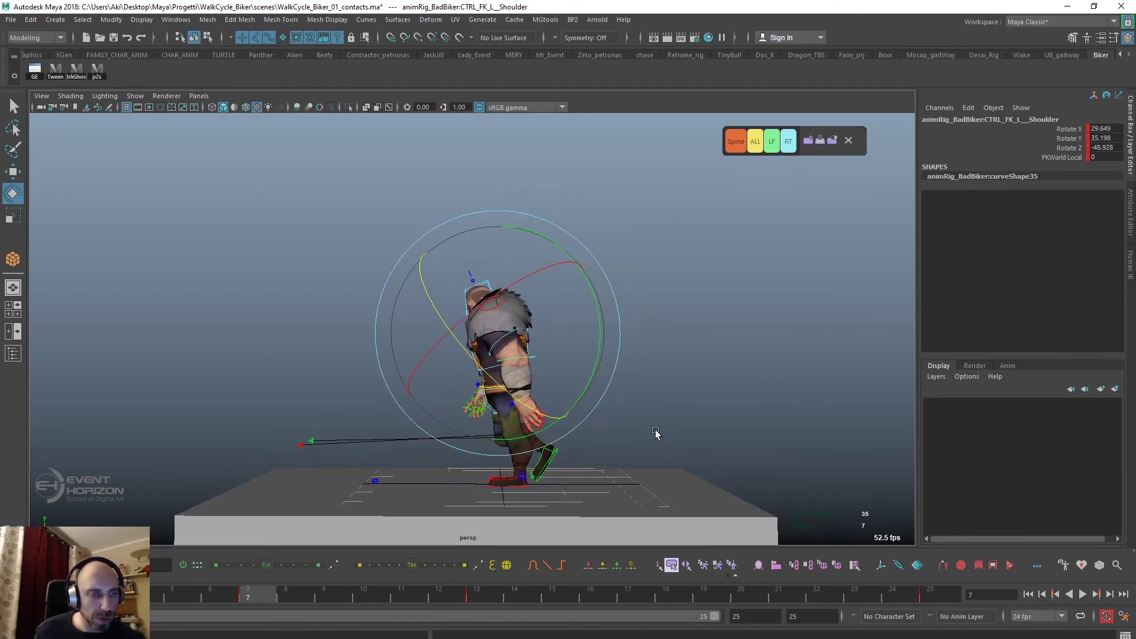
{"action": "left_click_drag", "start_coordinate": [656, 433], "coordinate": [642, 441], "text": "alt"}
Tilt the torso by rotating CTRL_Body to Rotate X 0.351
{"action": "left_click", "coordinate": [573, 416]}
{"action": "left_click", "coordinate": [488, 387]}
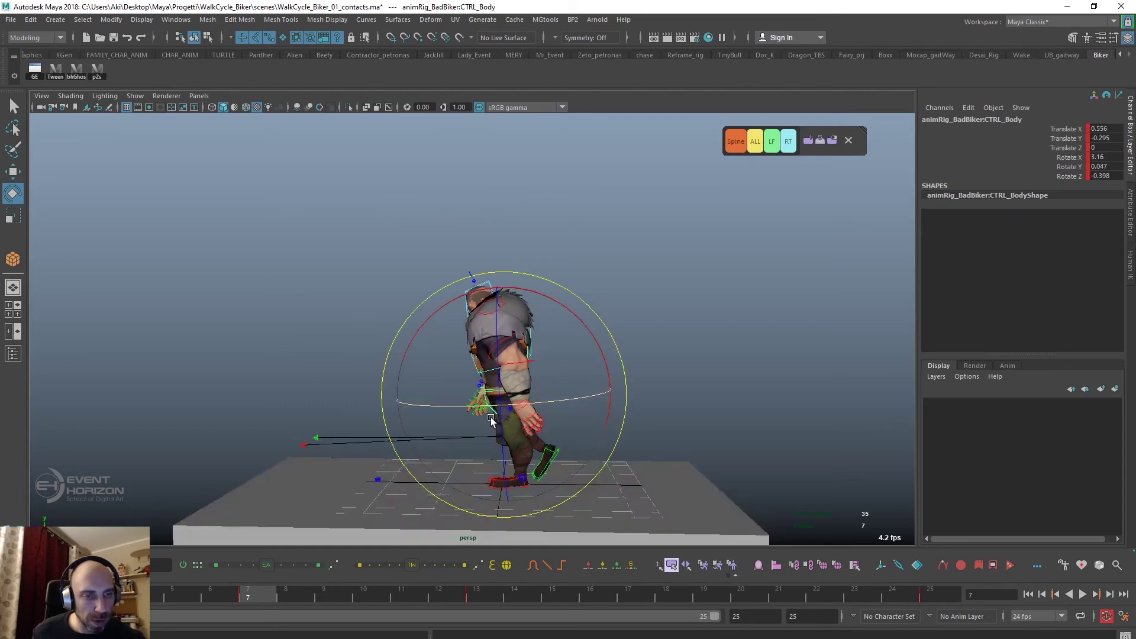
{"action": "left_click_drag", "start_coordinate": [488, 388], "coordinate": [585, 320], "text": "alt"}
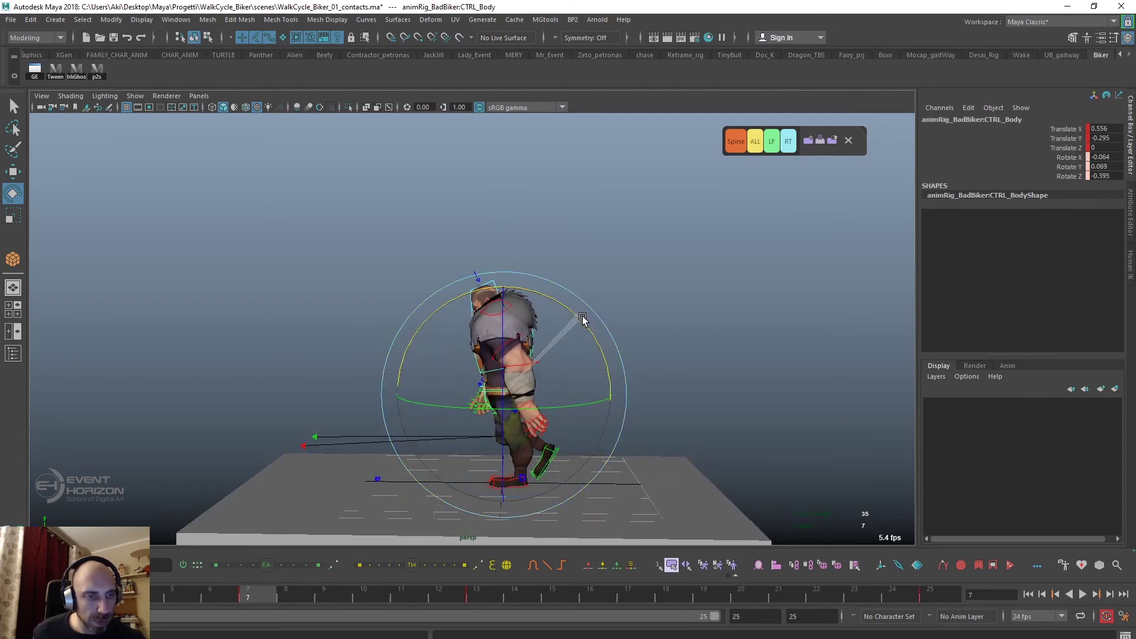
{"action": "left_click_drag", "start_coordinate": [576, 338], "coordinate": [534, 420], "text": "alt"}
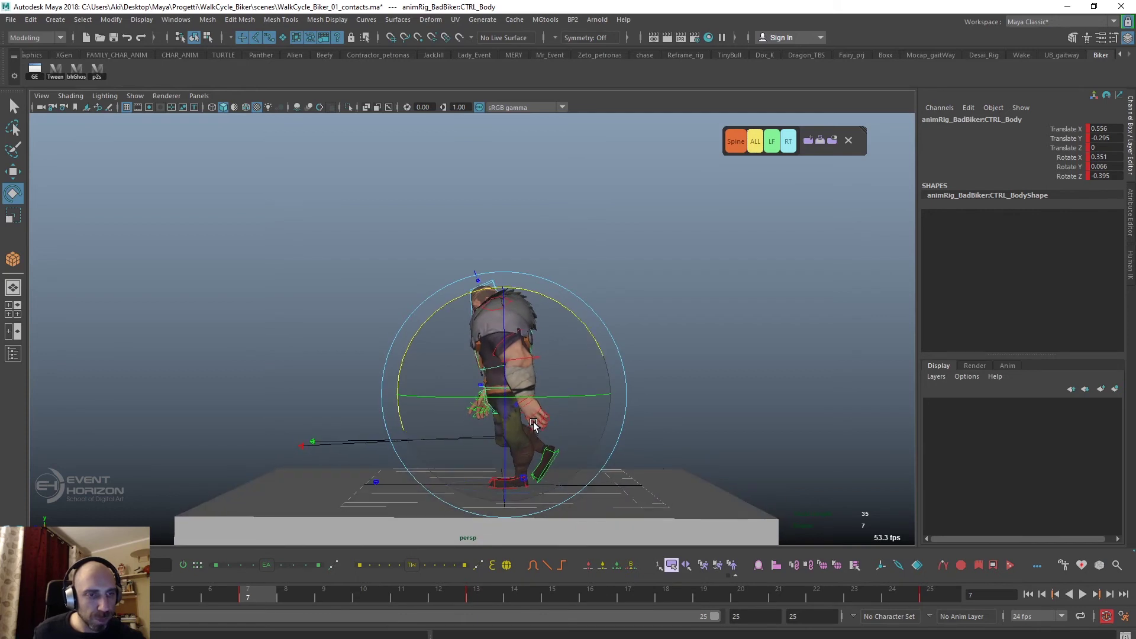
Step through the keys at frames 1, 7, 13 and 25 to compare poses
{"action": "key", "text": "period"}
{"action": "key", "text": "comma"}
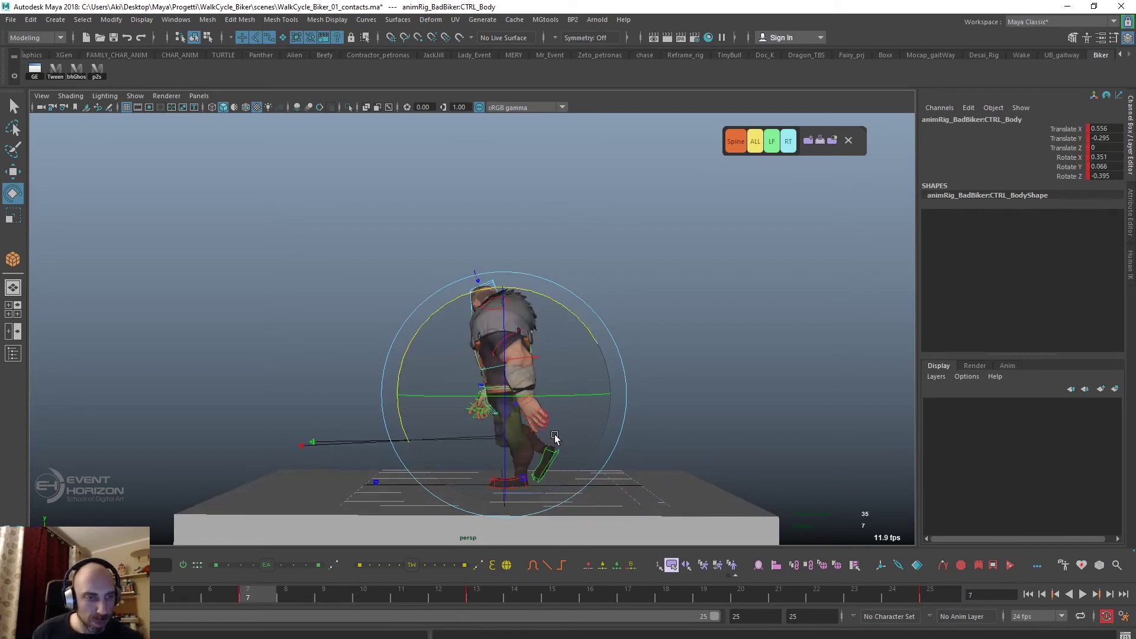
{"action": "key", "text": "period"}
{"action": "key", "text": "period"}
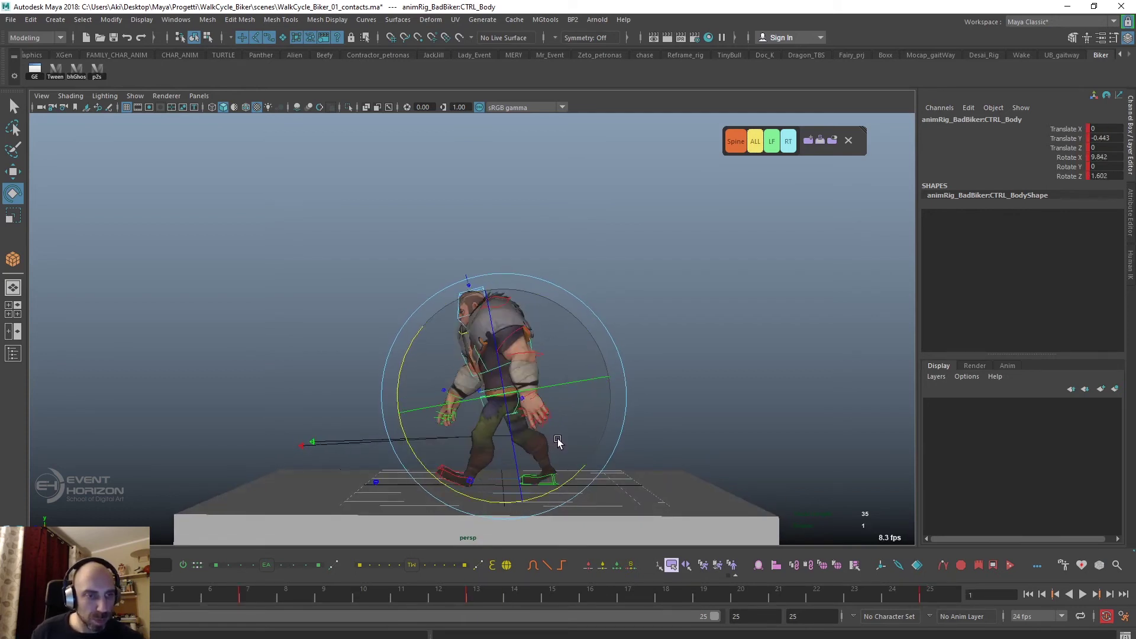
{"action": "key", "text": "period"}
{"action": "key", "text": "period"}
{"action": "key", "text": "comma"}
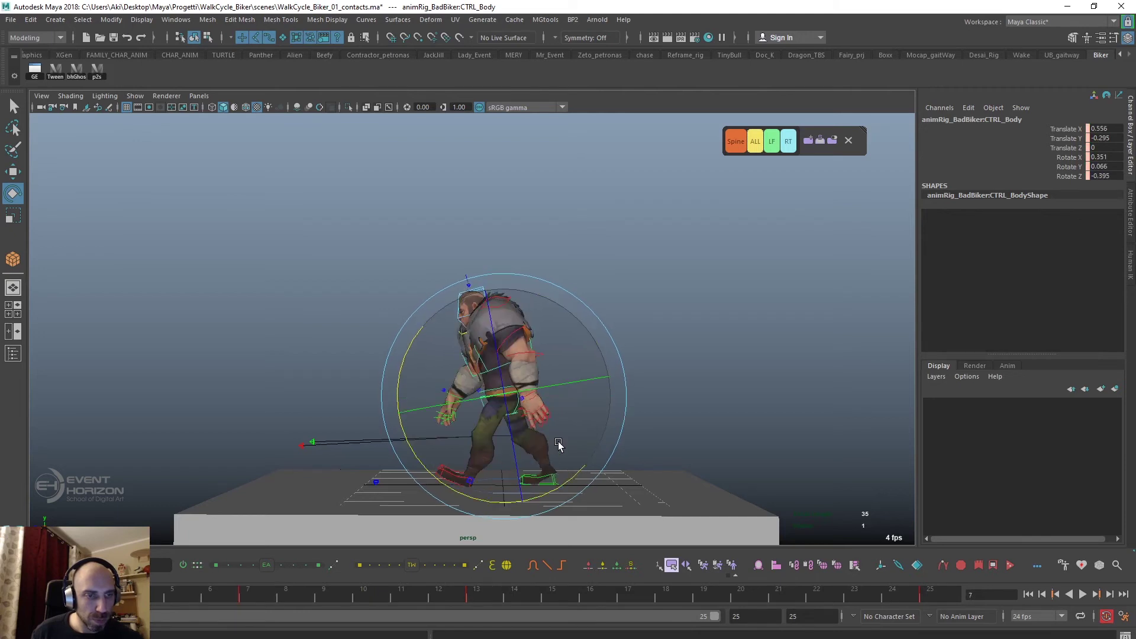
{"action": "key", "text": "period"}
{"action": "key", "text": "comma"}
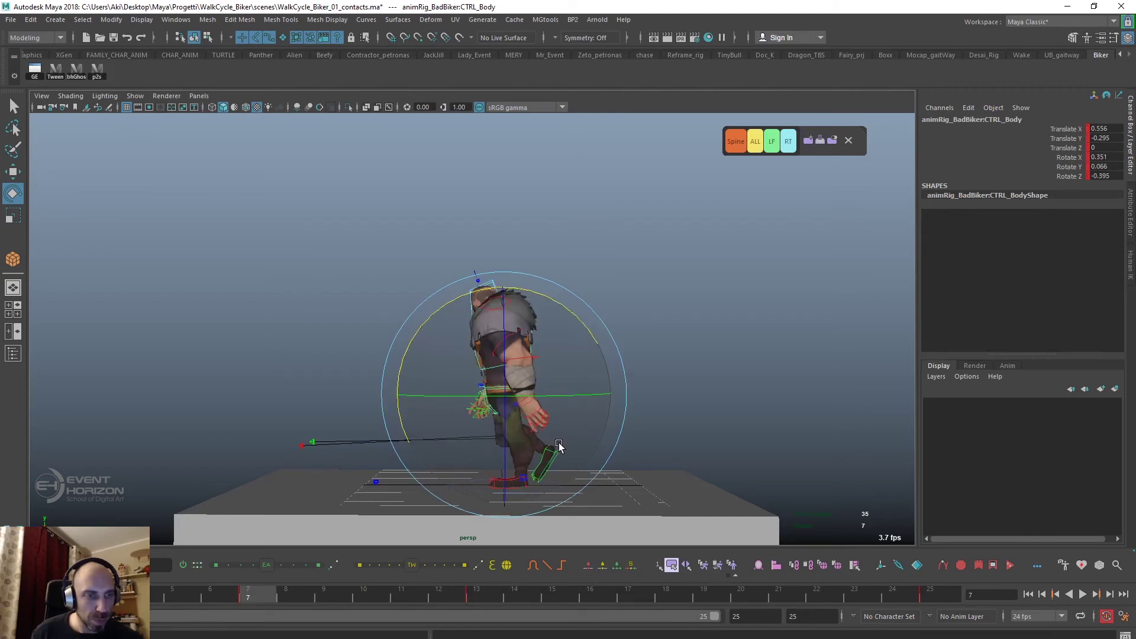
{"action": "key", "text": "comma"}
{"action": "key", "text": "period"}
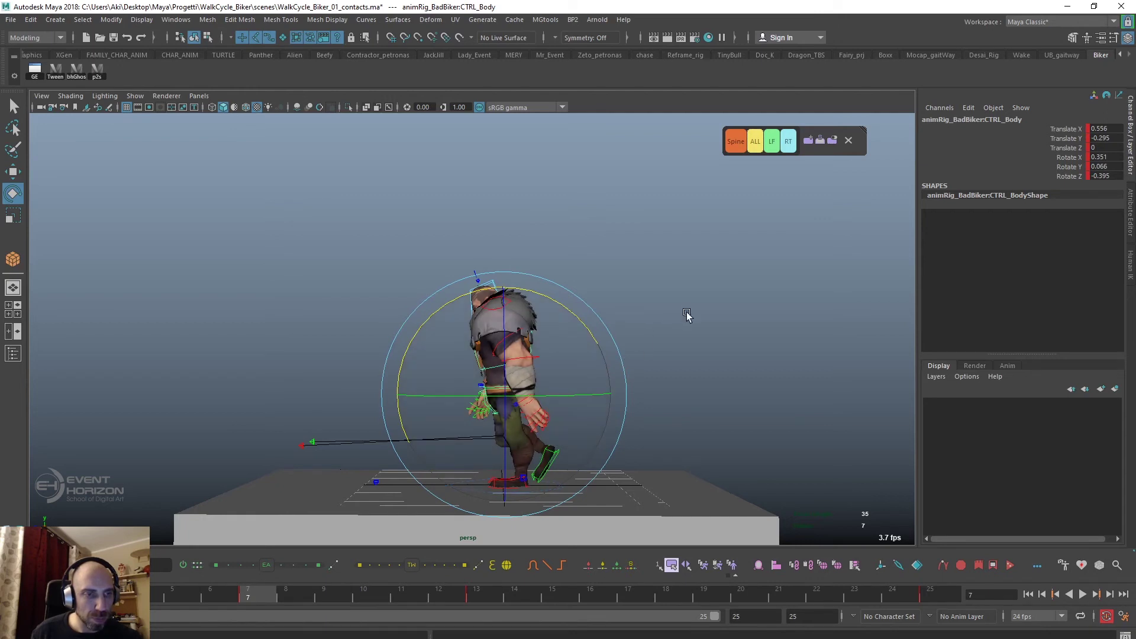
{"action": "left_click", "coordinate": [687, 316]}
{"action": "left_click", "coordinate": [527, 359]}
Rotate the left shoulder down to swing the arm and play back to check it
{"action": "left_click", "coordinate": [664, 284]}
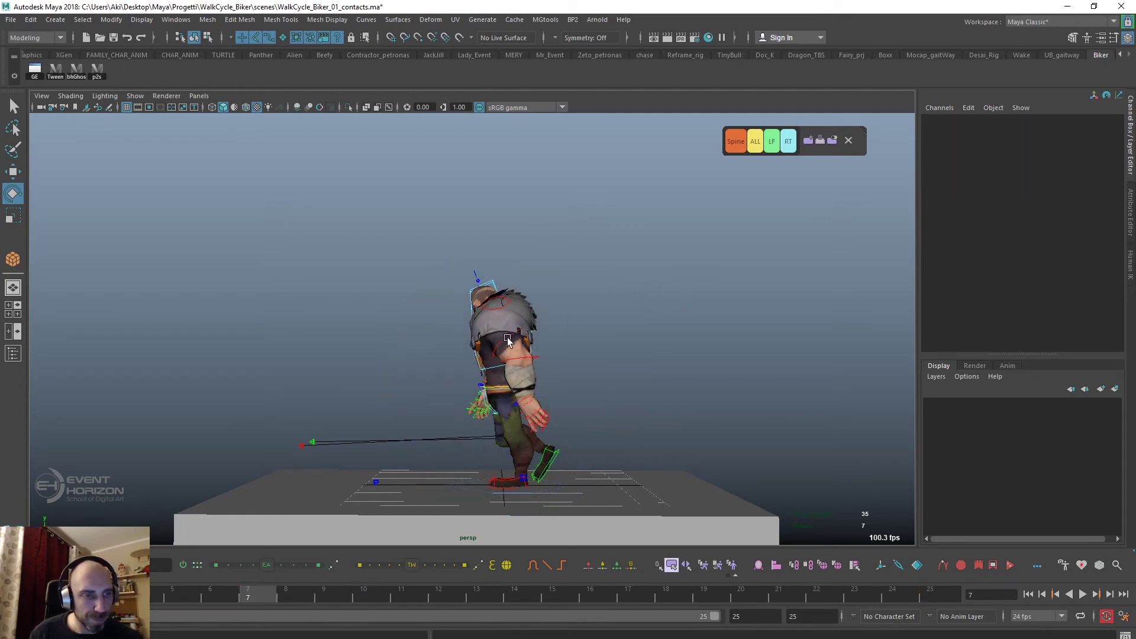
{"action": "left_click", "coordinate": [508, 338]}
{"action": "left_click_drag", "start_coordinate": [603, 347], "coordinate": [601, 361]}
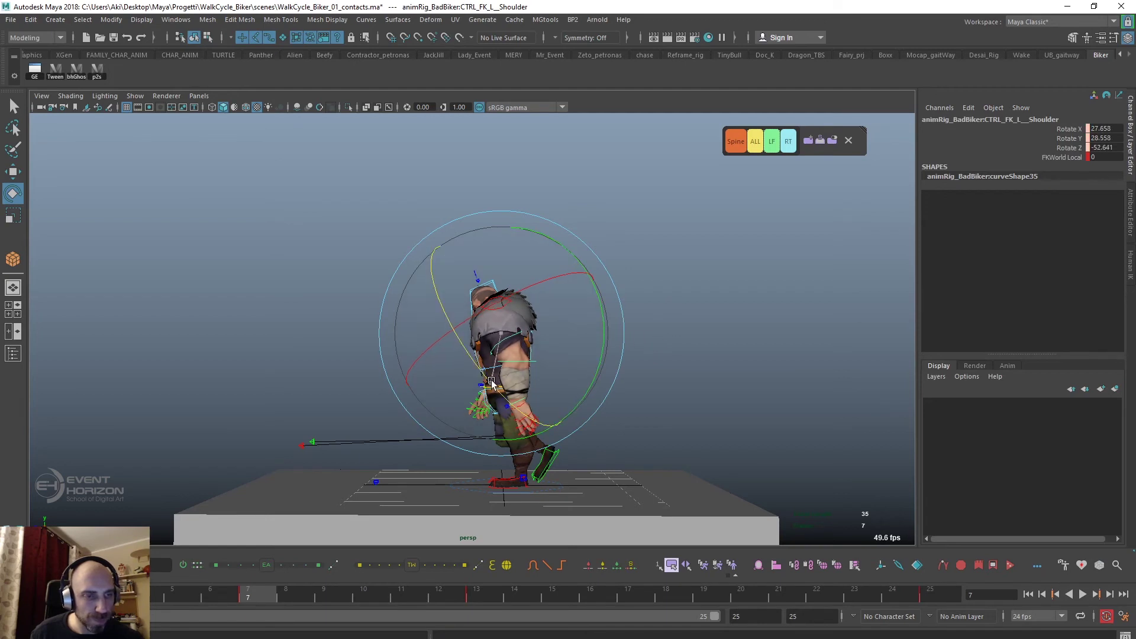
{"action": "mouse_move", "coordinate": [491, 382]}
{"action": "left_mouse_down"}
{"action": "mouse_move", "coordinate": [530, 289]}
{"action": "mouse_move", "coordinate": [611, 315]}
{"action": "left_mouse_up"}
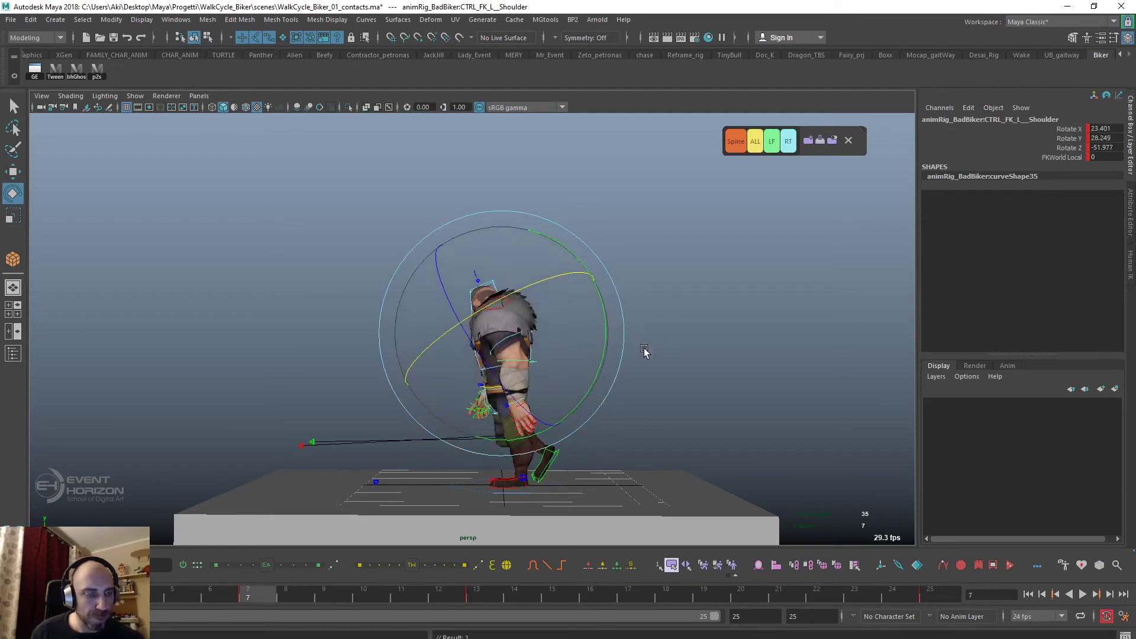
{"action": "key", "text": "alt+v"}
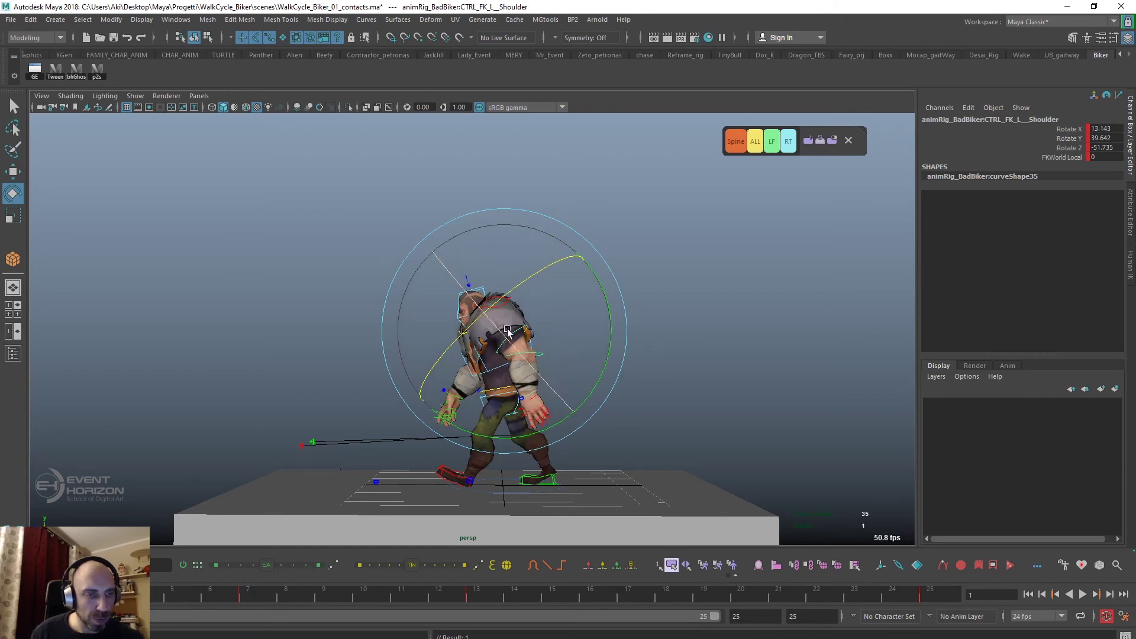
{"action": "key", "text": "alt+v"}
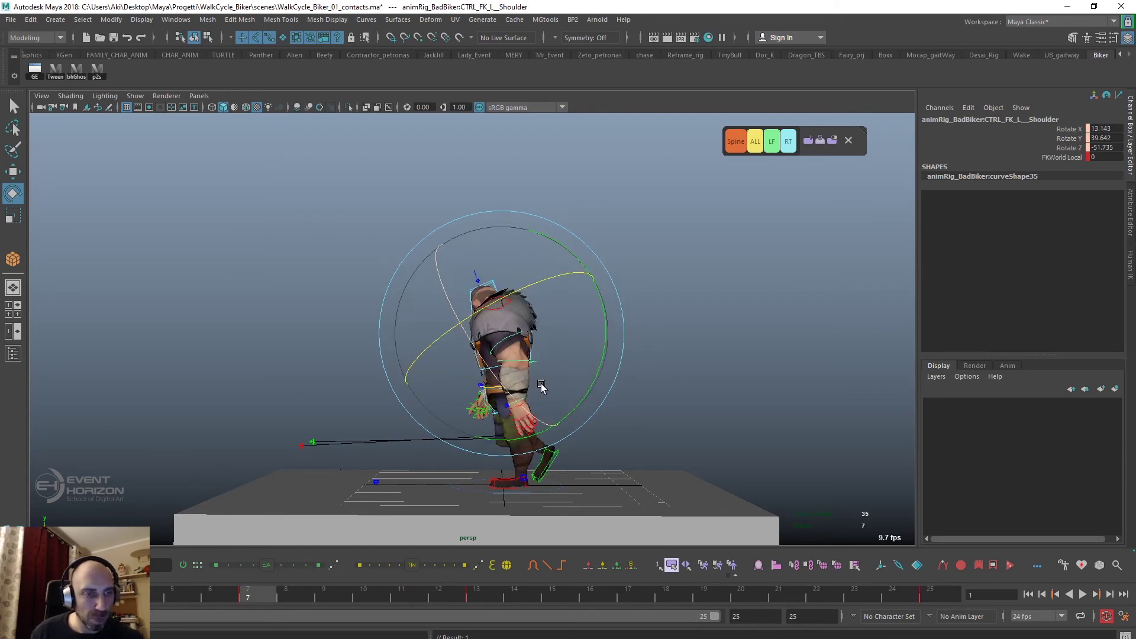
Readjust the left shoulder and bend the left elbow to Rotate Y -6.584
{"action": "left_click", "coordinate": [651, 333]}
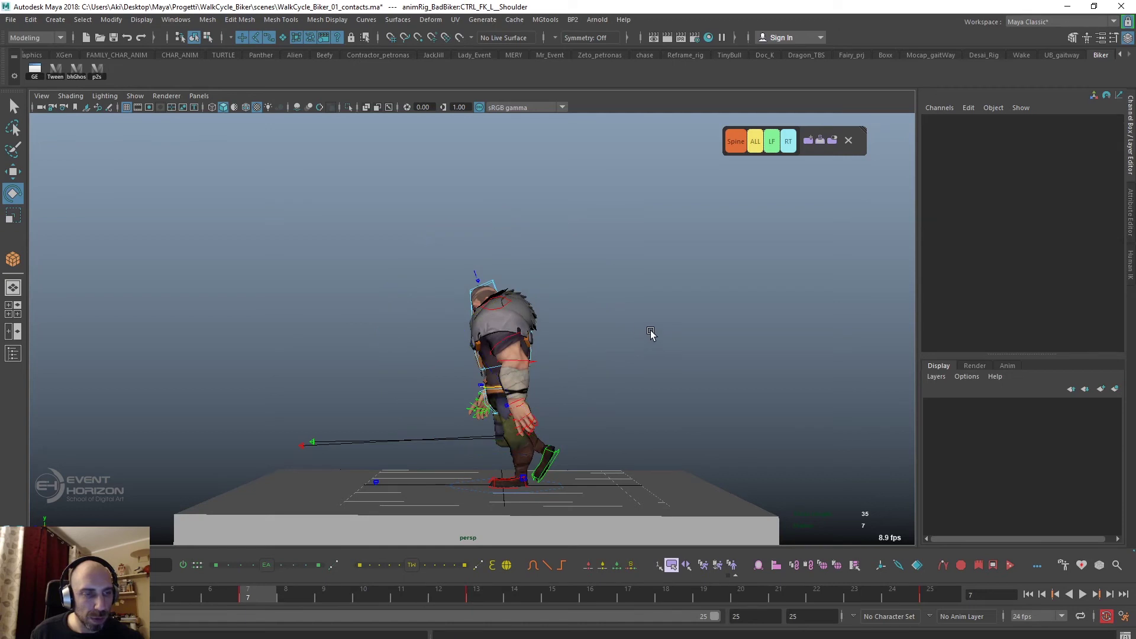
{"action": "left_click", "coordinate": [509, 341]}
{"action": "left_click_drag", "start_coordinate": [595, 371], "coordinate": [592, 382]}
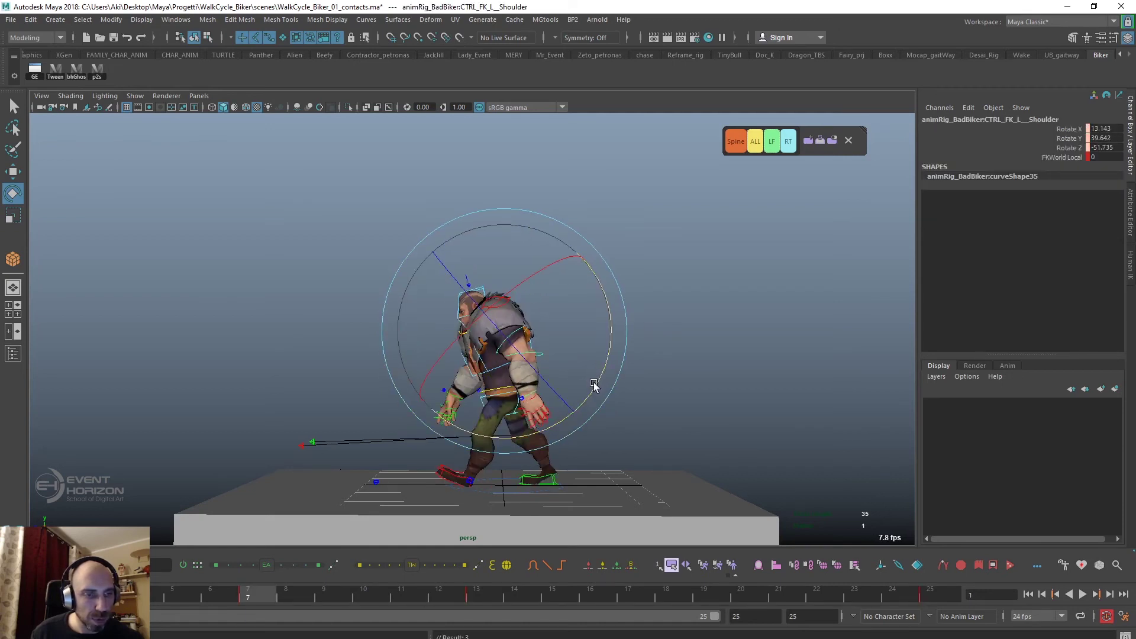
{"action": "left_click", "coordinate": [652, 357]}
{"action": "left_click", "coordinate": [535, 367]}
{"action": "left_click_drag", "start_coordinate": [606, 412], "coordinate": [617, 398]}
Flip between keys 7 and 13 to compare the left elbow against frame 13's -33.274
{"action": "key", "text": "period"}
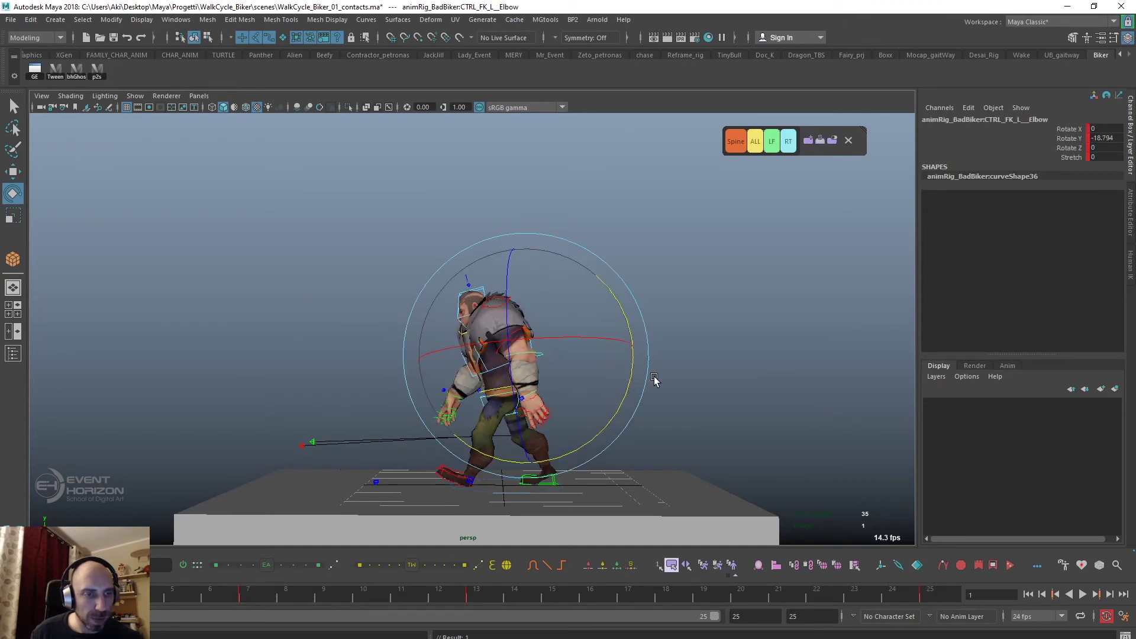
{"action": "key", "text": "comma"}
{"action": "key", "text": "period"}
{"action": "key", "text": "period"}
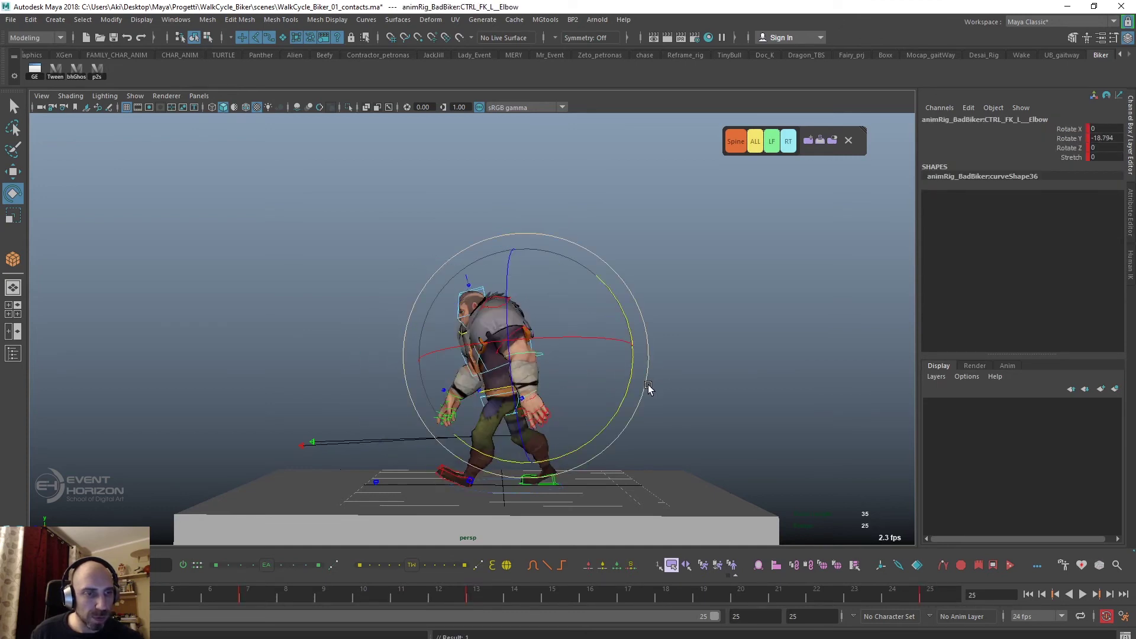
{"action": "key", "text": "period"}
{"action": "key", "text": "period"}
{"action": "key", "text": "period"}
{"action": "key", "text": "period"}
{"action": "key", "text": "period"}
{"action": "key", "text": "period"}
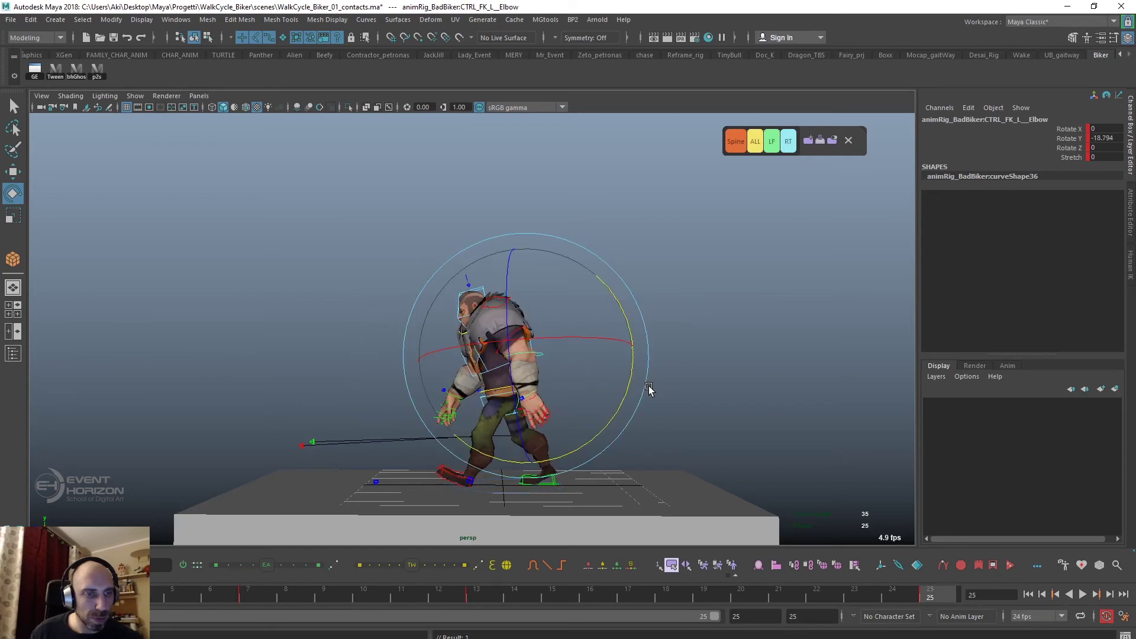
{"action": "key", "text": "comma"}
{"action": "key", "text": "comma"}
{"action": "key", "text": "comma"}
{"action": "key", "text": "period"}
{"action": "key", "text": "period"}
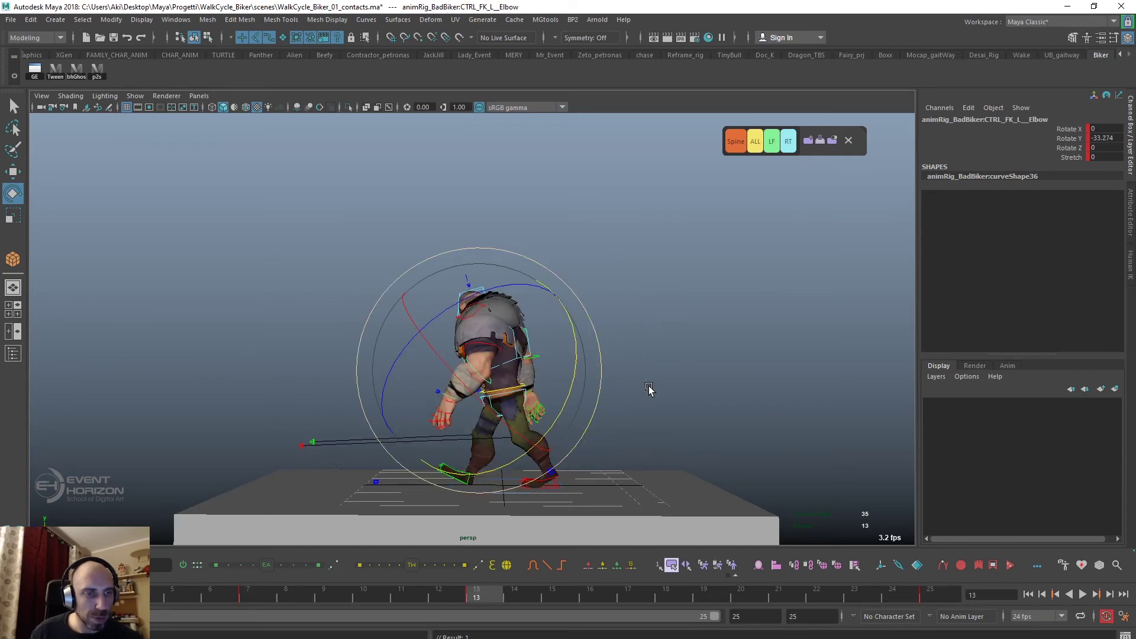
{"action": "key", "text": "comma"}
{"action": "key", "text": "period"}
{"action": "key", "text": "comma"}
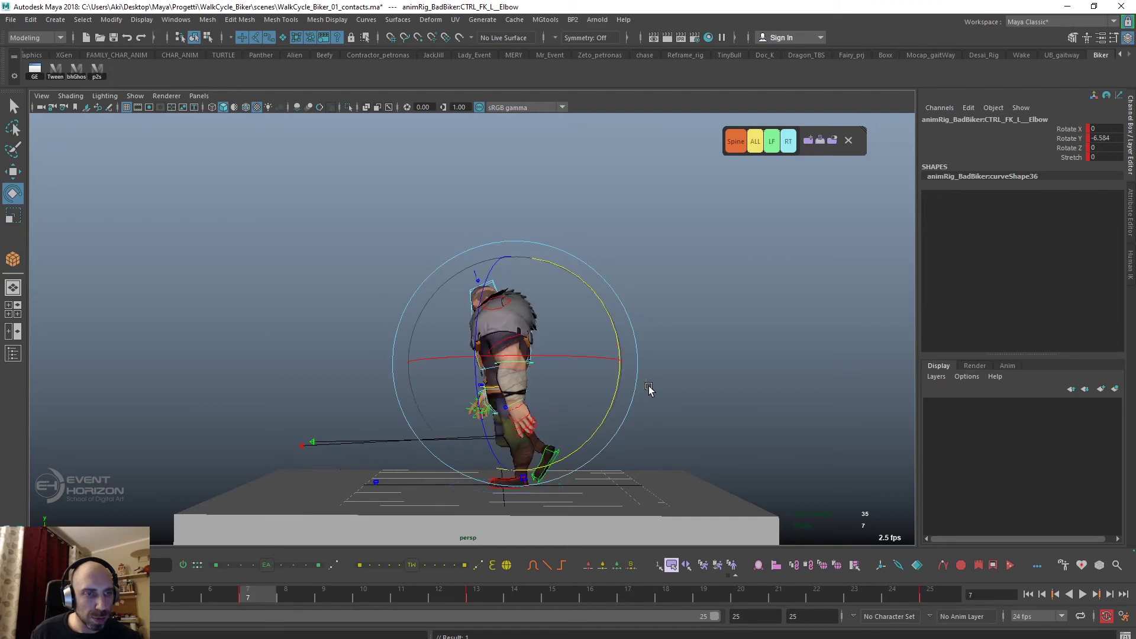
{"action": "key", "text": "period"}
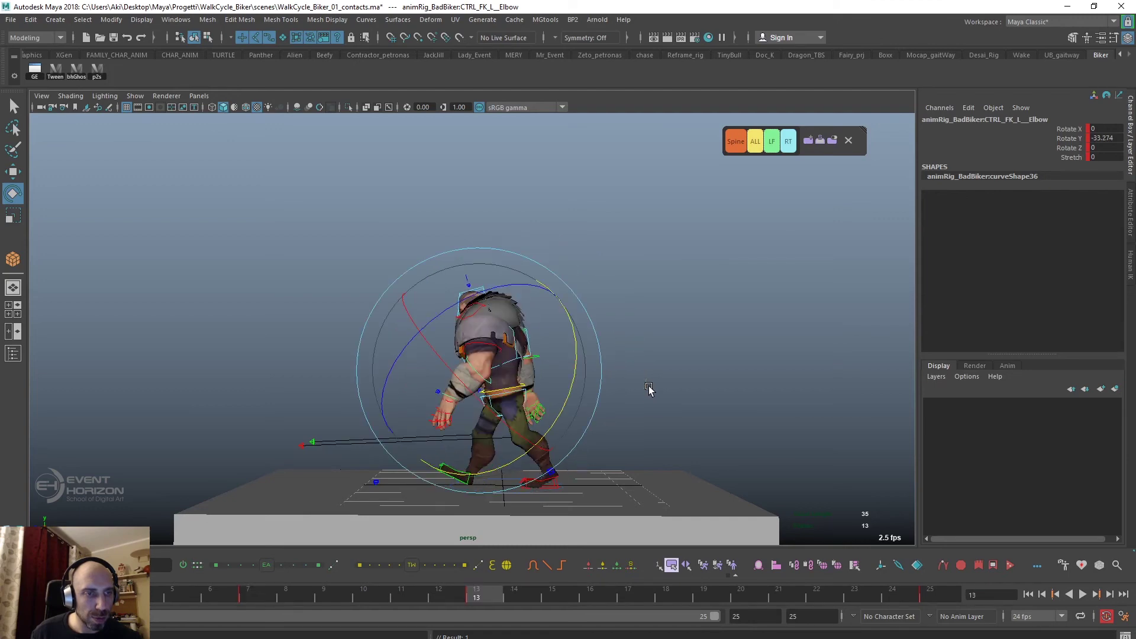
{"action": "left_click_drag", "start_coordinate": [639, 388], "coordinate": [538, 452], "text": "alt"}
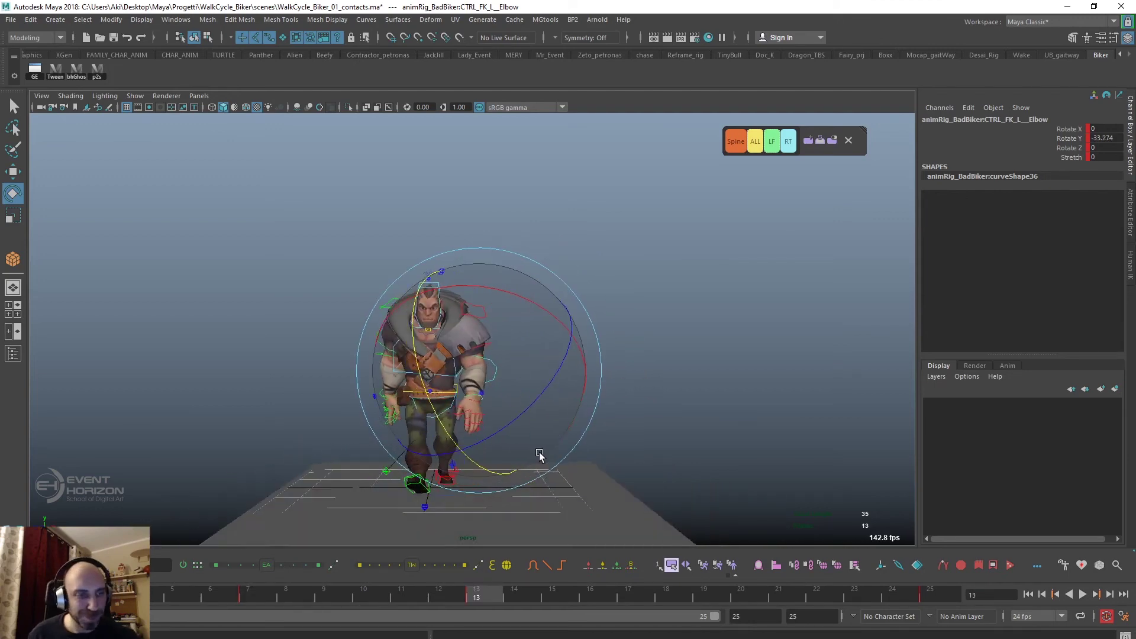
Rotate the CTRL_FK_L_Wrist control to turn the left hand into the passing pose
{"action": "key", "text": "alt+shift+v"}
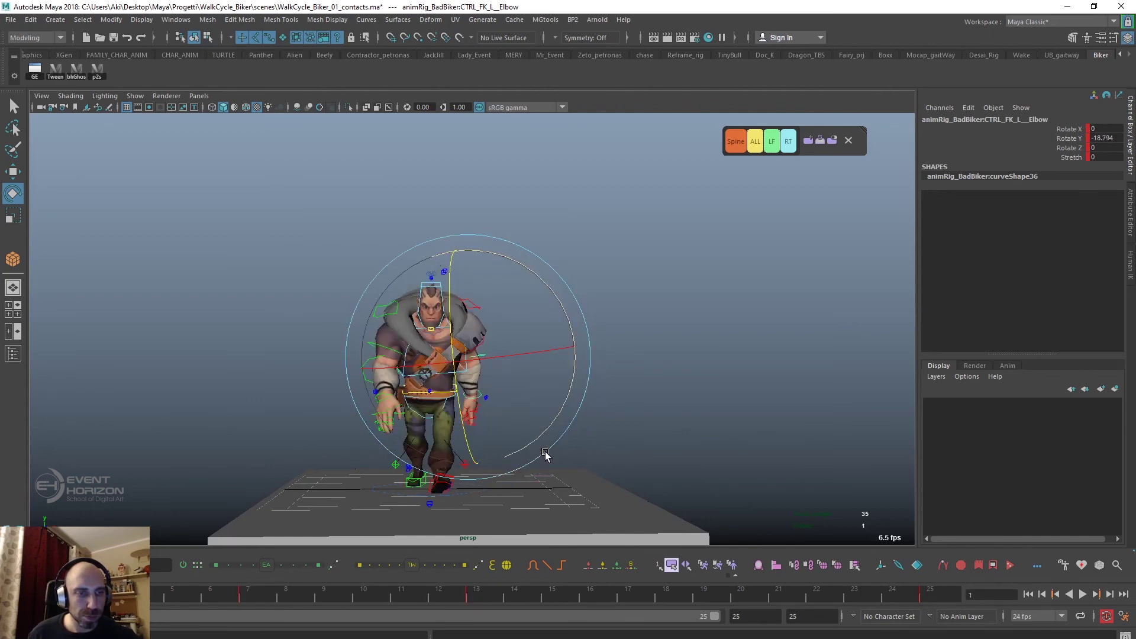
{"action": "left_click", "coordinate": [644, 392]}
{"action": "left_click", "coordinate": [475, 402]}
{"action": "mouse_move", "coordinate": [532, 438]}
{"action": "left_mouse_down"}
{"action": "mouse_move", "coordinate": [541, 445]}
{"action": "mouse_move", "coordinate": [553, 420]}
{"action": "left_mouse_up"}
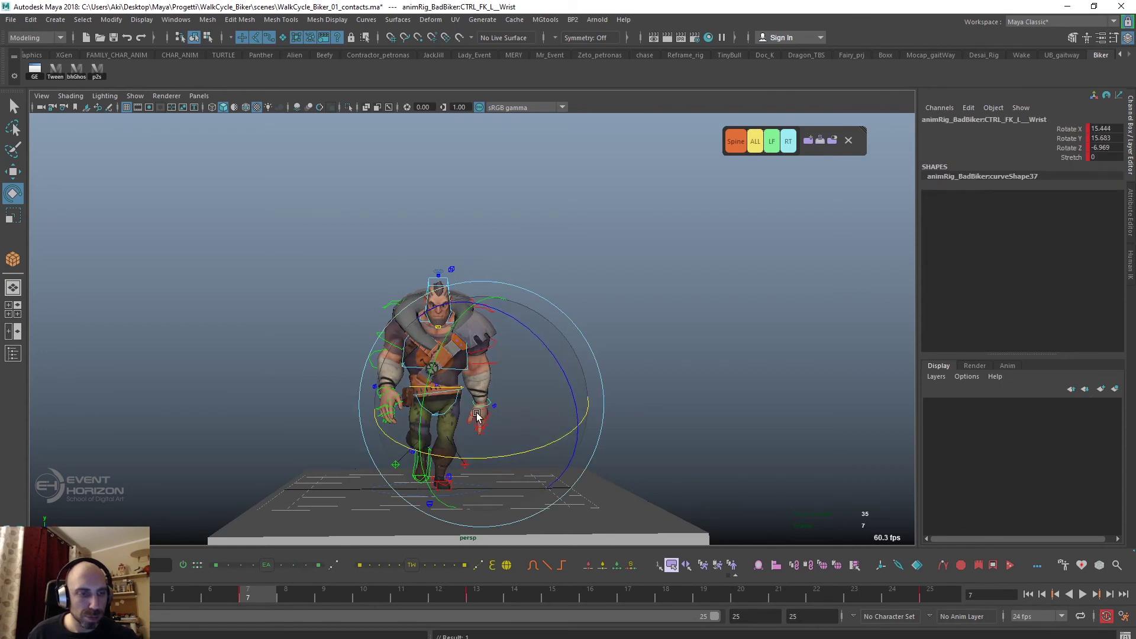
{"action": "mouse_move", "coordinate": [477, 413]}
{"action": "left_mouse_down"}
{"action": "mouse_move", "coordinate": [499, 441]}
{"action": "mouse_move", "coordinate": [569, 415]}
{"action": "left_mouse_up"}
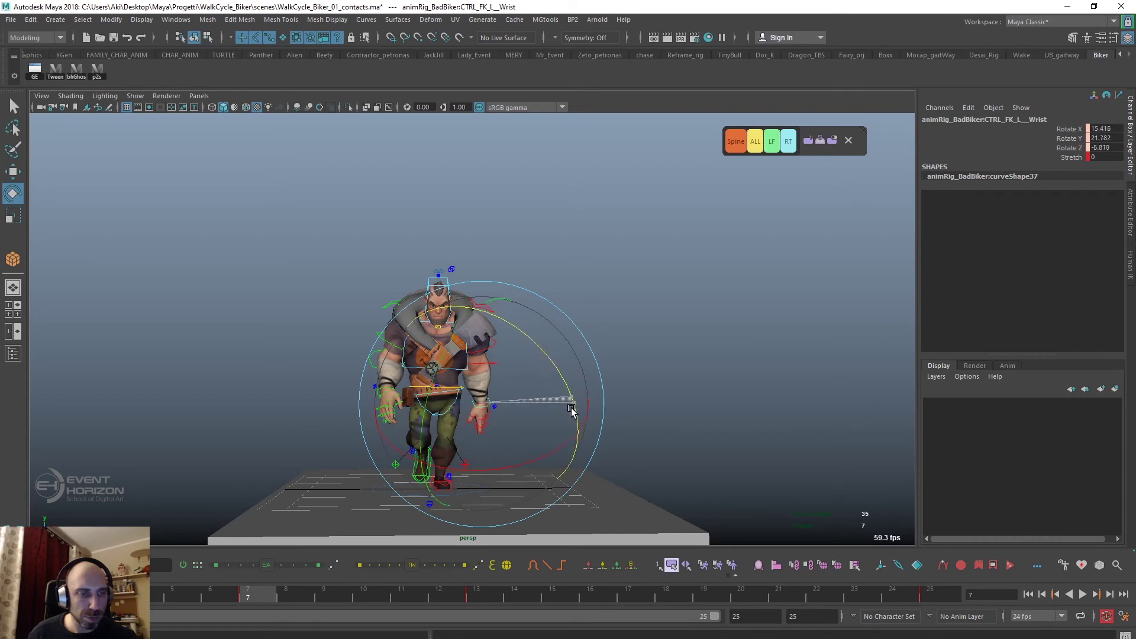
Flip between the keys at frames 7 and 13 to compare the hand pose
{"action": "key", "text": "comma"}
{"action": "key", "text": "period"}
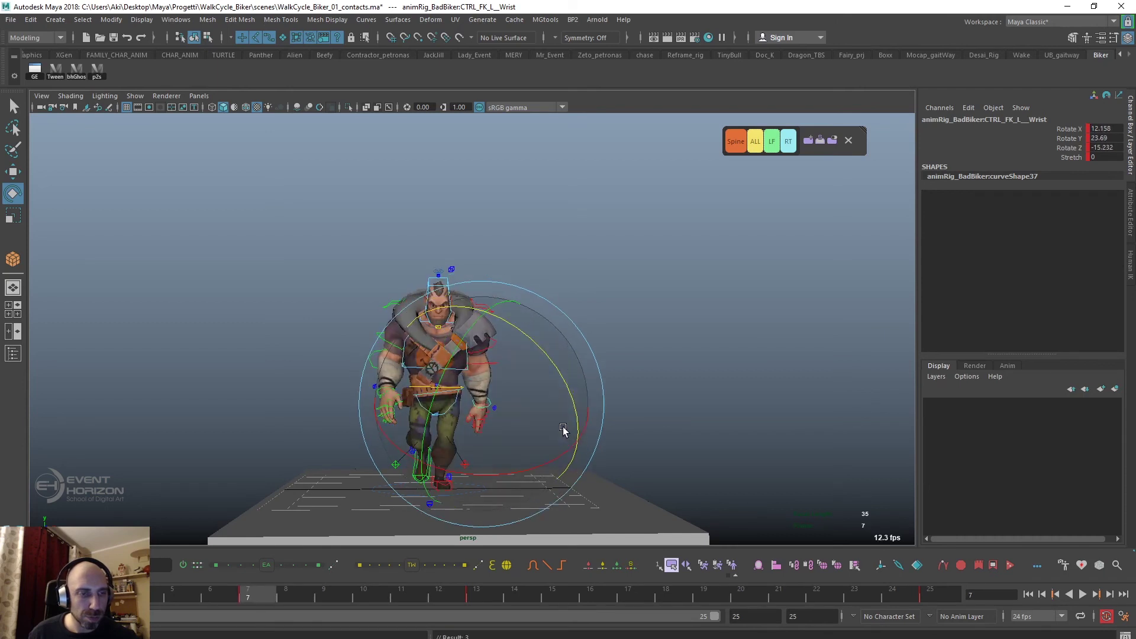
{"action": "key", "text": "period"}
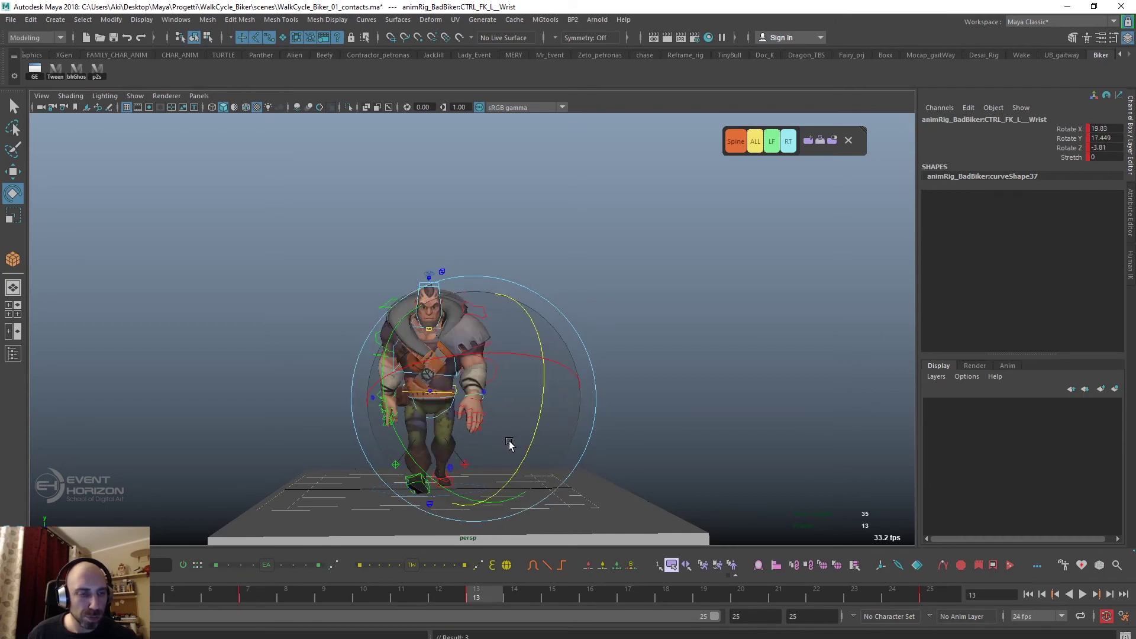
{"action": "key", "text": "comma"}
{"action": "key", "text": "period"}
{"action": "key", "text": "comma"}
{"action": "key", "text": "period"}
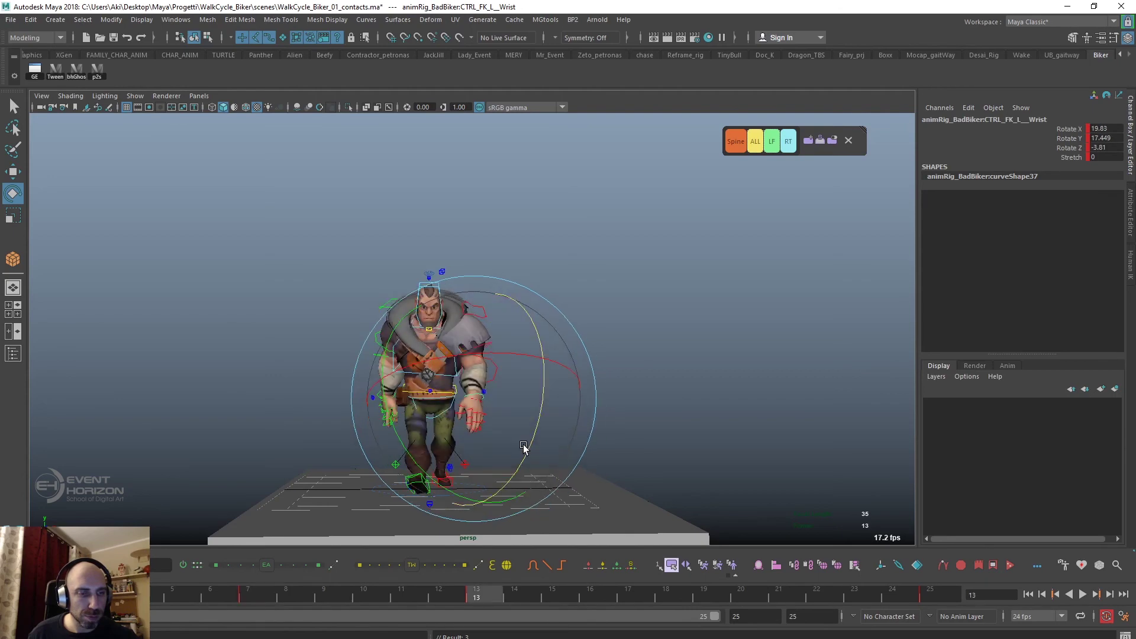
{"action": "key", "text": "comma"}
{"action": "key", "text": "period"}
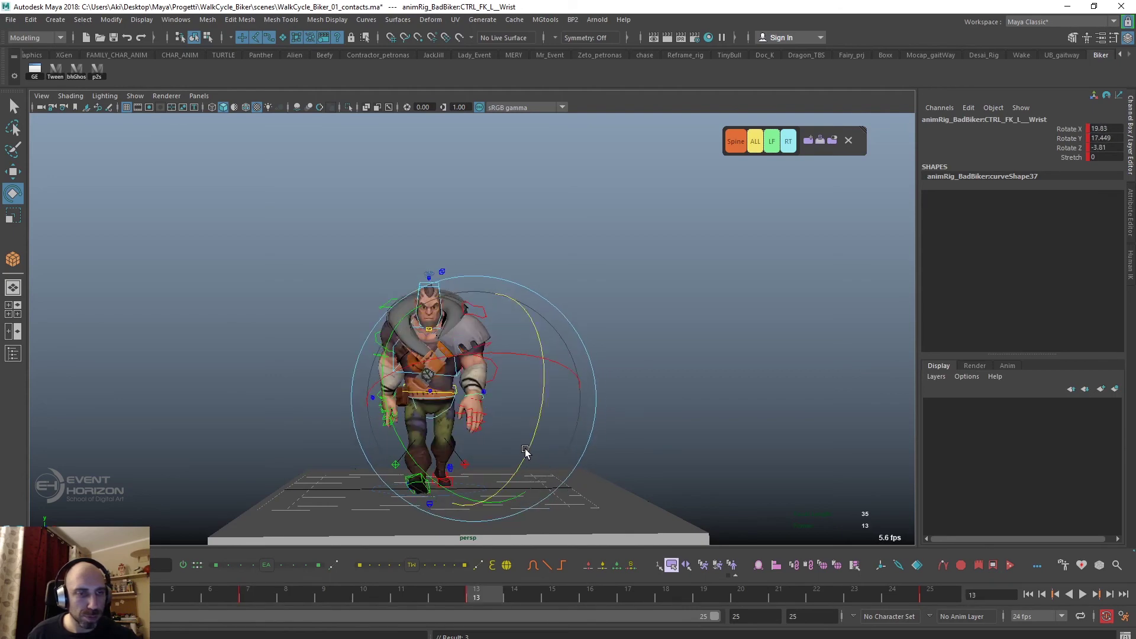
Key the foot pinner control at frame 19 of the walk cycle
{"action": "left_click", "coordinate": [764, 139]}
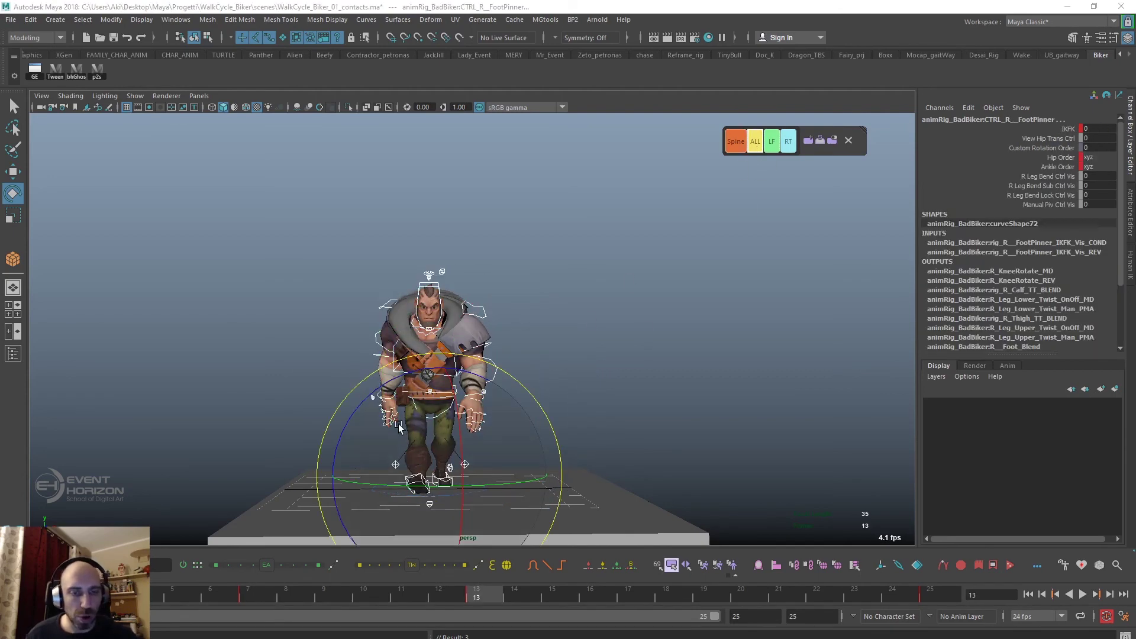
{"action": "left_click", "coordinate": [246, 596]}
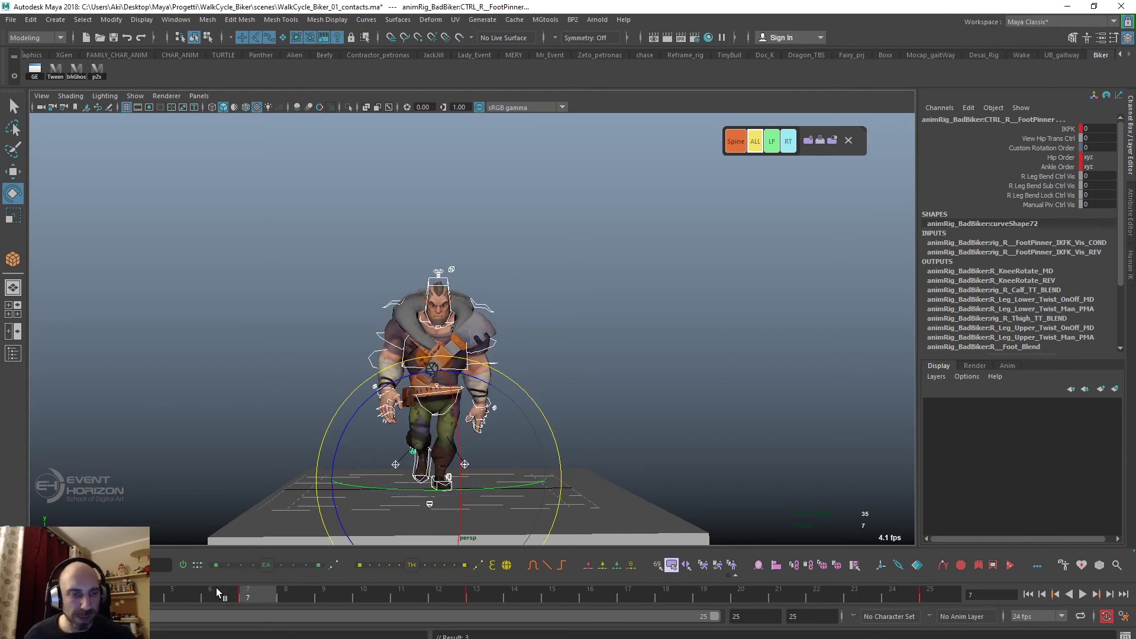
{"action": "left_click", "coordinate": [704, 599]}
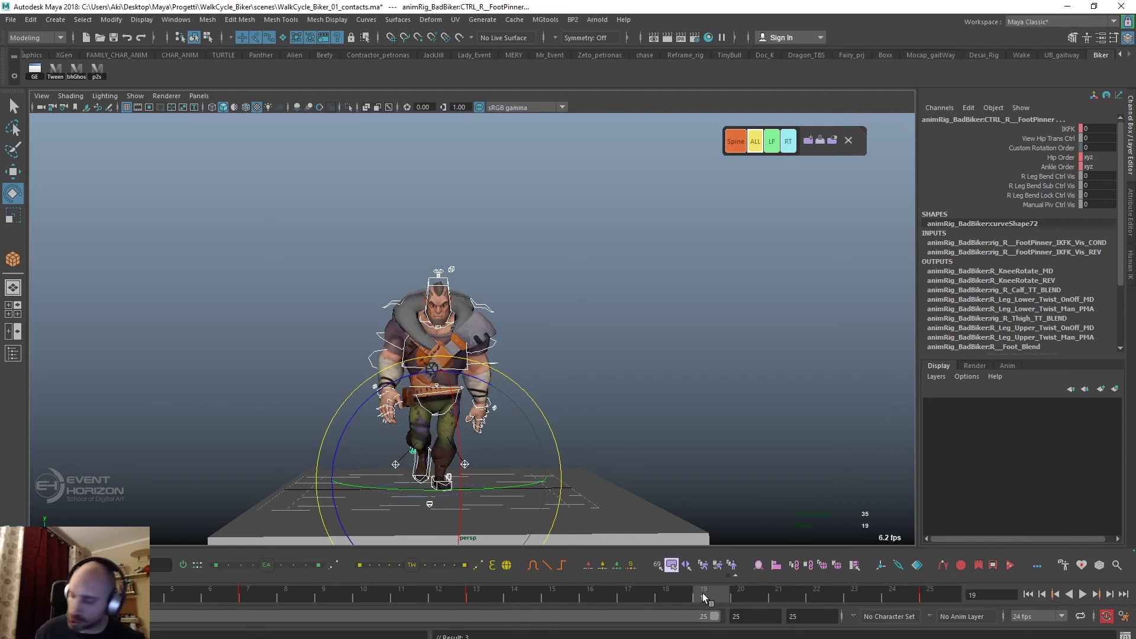
{"action": "left_click", "coordinate": [758, 566]}
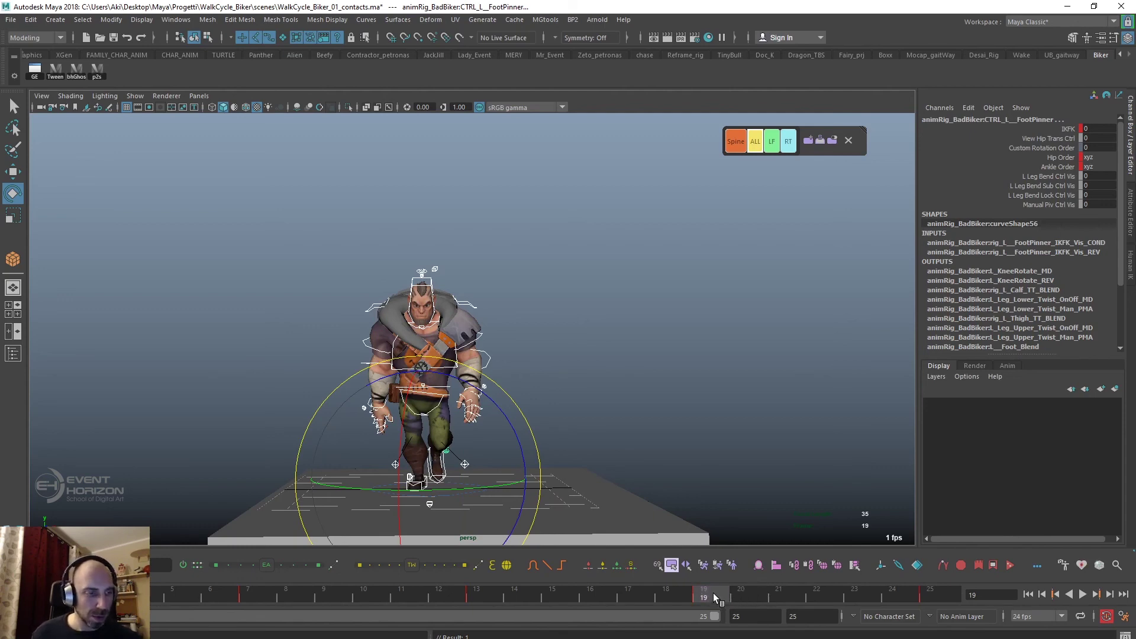
{"action": "left_click_drag", "start_coordinate": [597, 458], "coordinate": [499, 463], "text": "alt"}
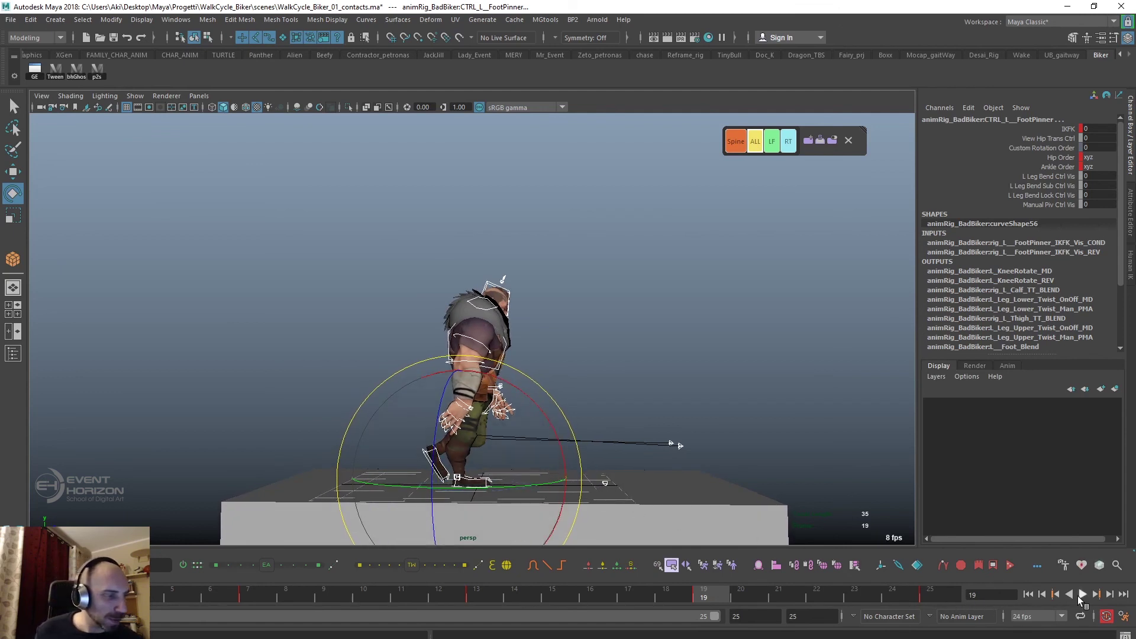
Play the walk cycle and watch it from the front, edge-on, and from above
{"action": "left_click", "coordinate": [1077, 595]}
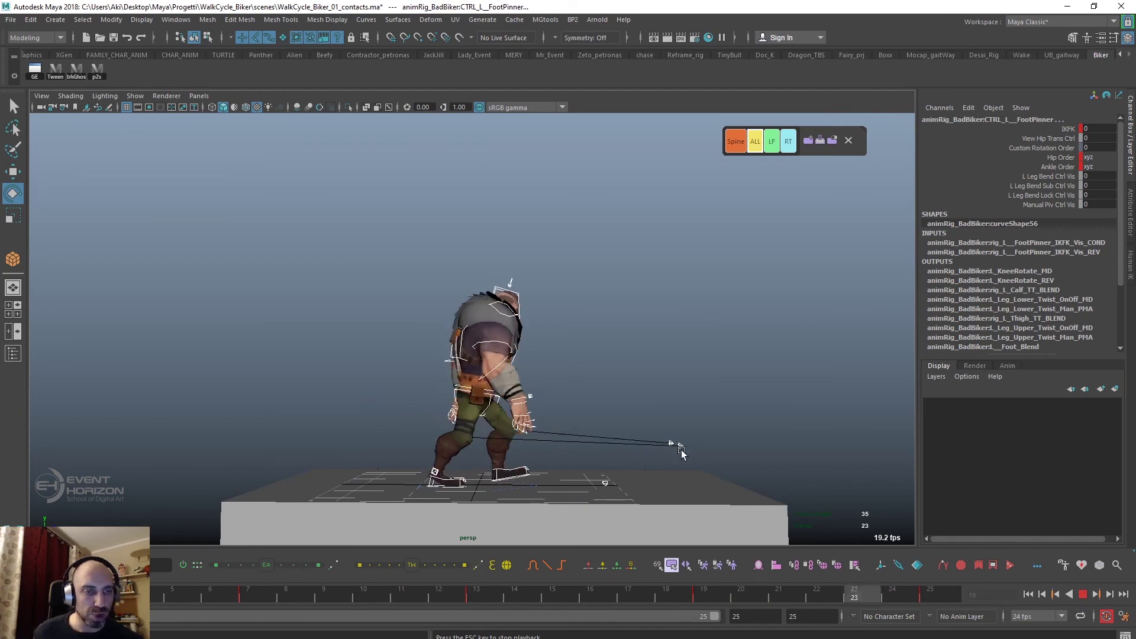
{"action": "mouse_move", "coordinate": [680, 450]}
{"action": "left_mouse_down", "text": "alt"}
{"action": "mouse_move", "coordinate": [491, 449]}
{"action": "mouse_move", "coordinate": [474, 462]}
{"action": "left_mouse_up", "text": "alt"}
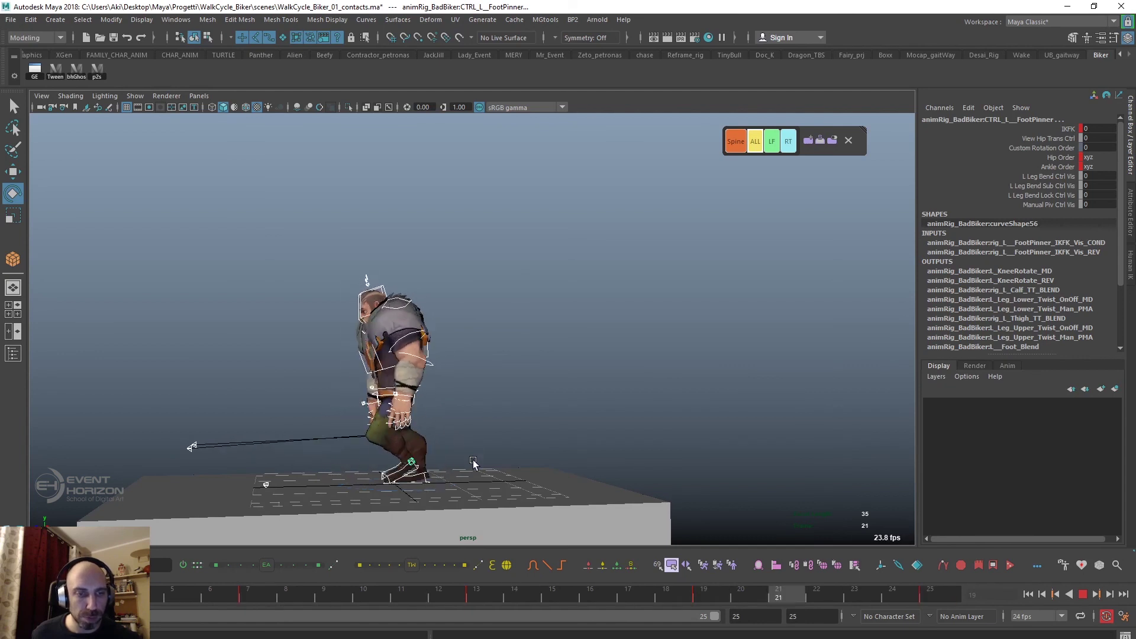
{"action": "mouse_move", "coordinate": [473, 462]}
{"action": "left_mouse_down", "text": "alt"}
{"action": "mouse_move", "coordinate": [453, 461]}
{"action": "mouse_move", "coordinate": [562, 478]}
{"action": "left_mouse_up", "text": "alt"}
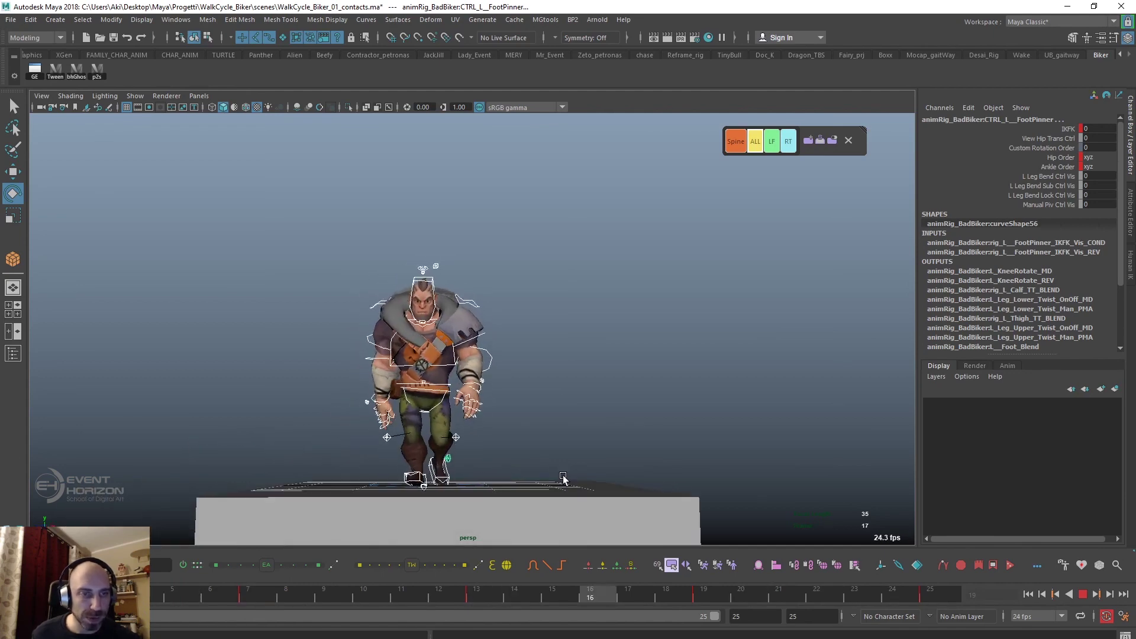
{"action": "mouse_move", "coordinate": [562, 478]}
{"action": "left_mouse_down", "text": "alt"}
{"action": "mouse_move", "coordinate": [556, 460]}
{"action": "mouse_move", "coordinate": [612, 470]}
{"action": "left_mouse_up", "text": "alt"}
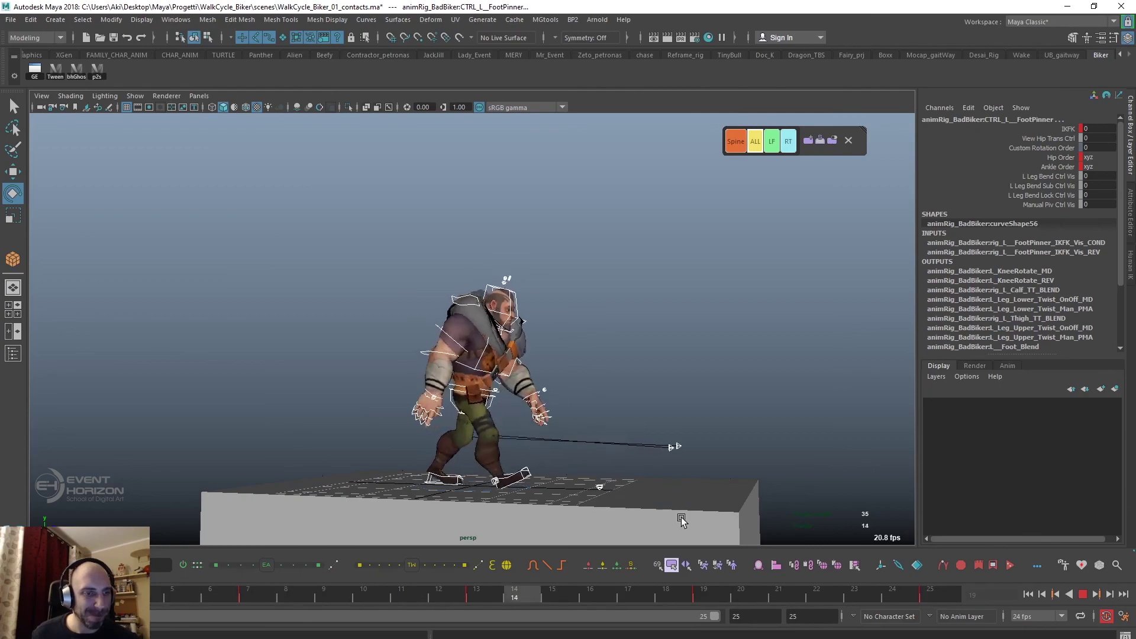